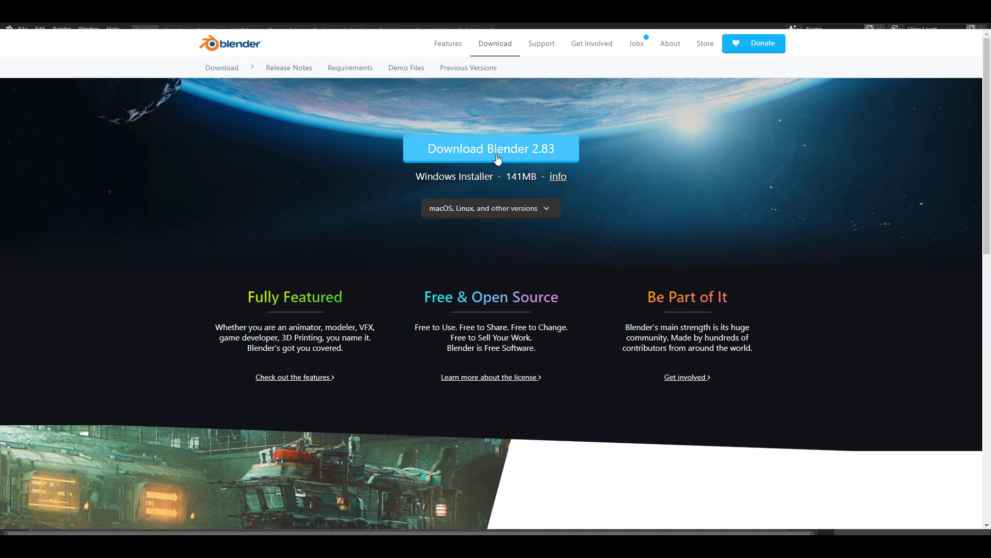
# Download Blender 2.83 and open the Blender 2.83 release notes to read through the feature overview
pyautogui.click(509, 155)
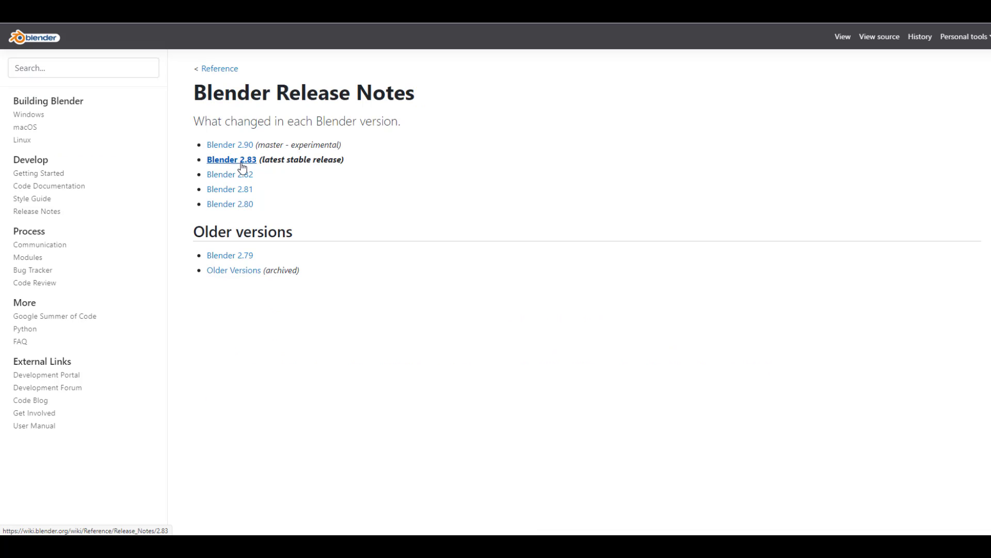
pyautogui.click(227, 160)
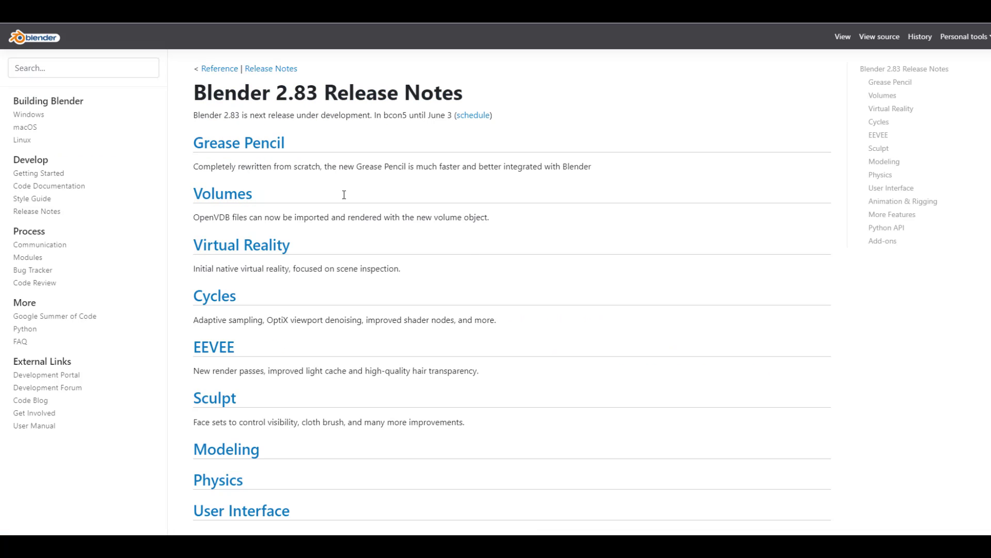
pyautogui.scroll(-5, 361, 206)
pyautogui.scroll(5, 409, 243)
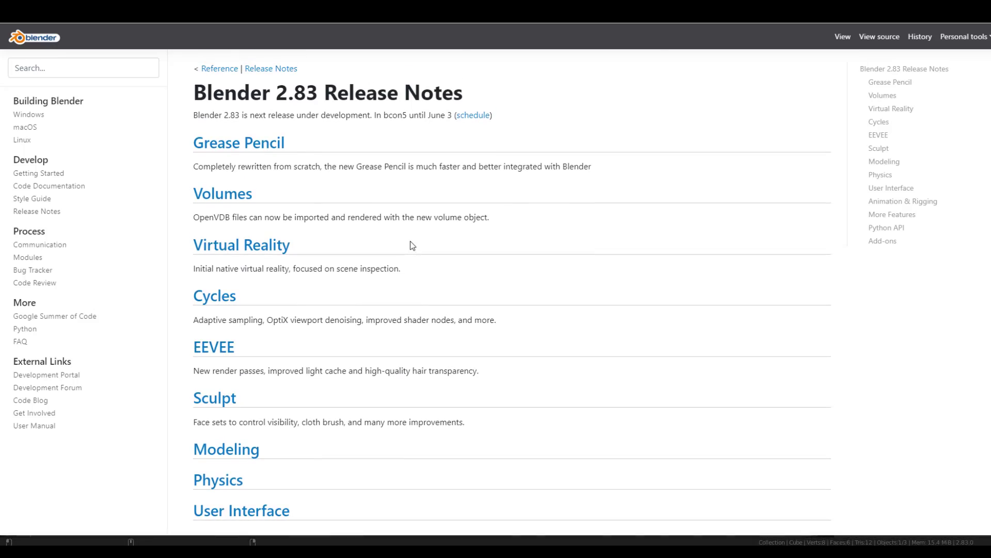
pyautogui.scroll(-3, 412, 245)
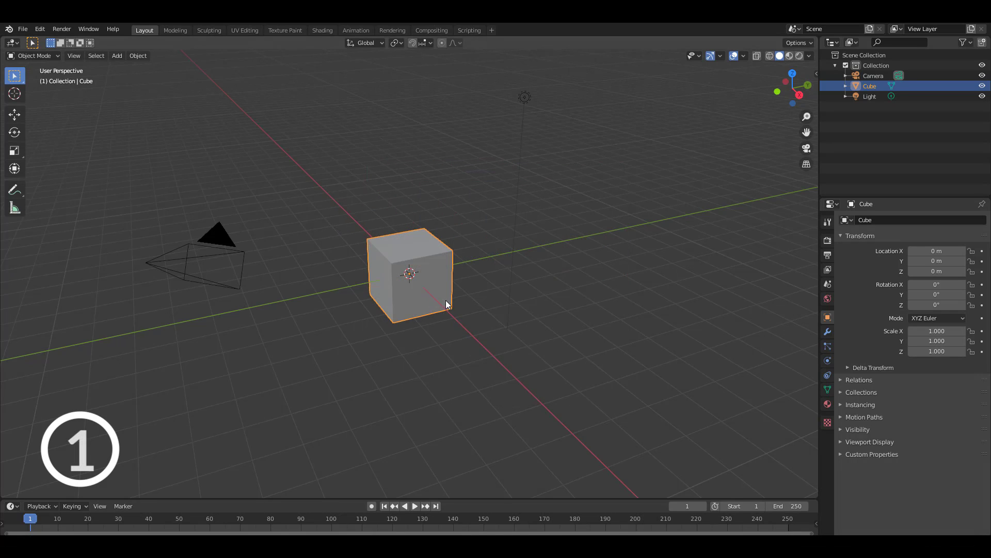
# Switch to Blender and delete the default cube from the scene
pyautogui.press('Delete')
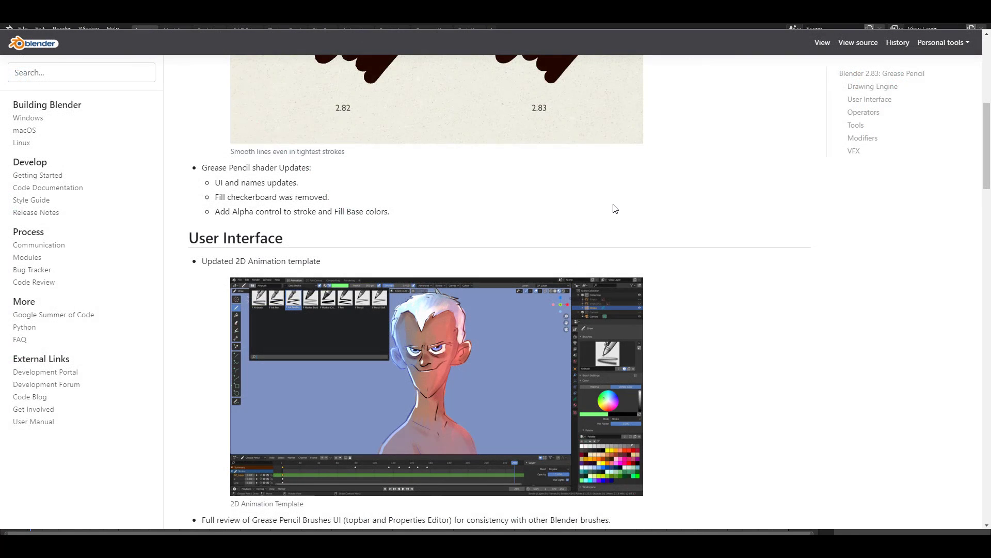
# Switch to the Grease Pencil release notes in the browser and examine the User Interface, Operators and Tools changes
pyautogui.scroll(-6, 614, 209)
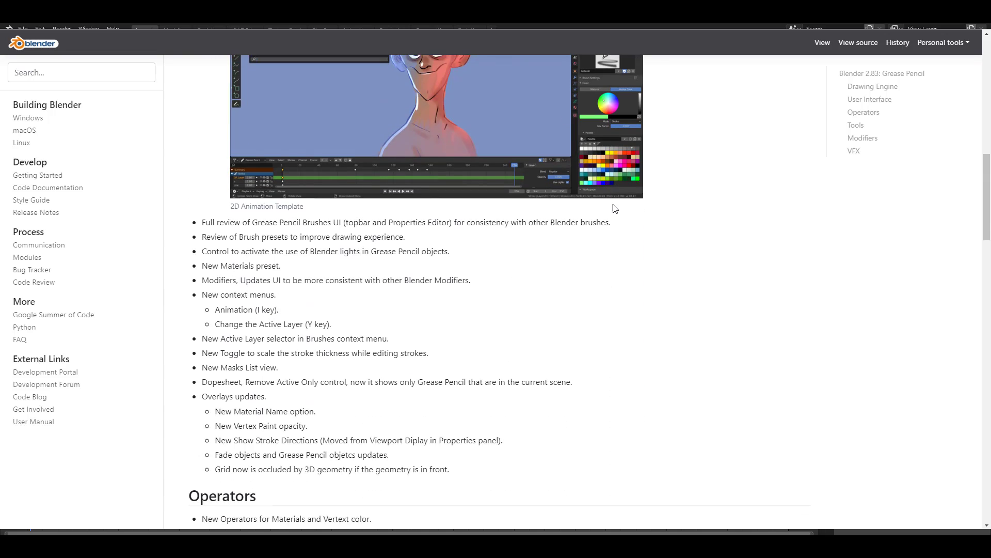
pyautogui.scroll(-3, 614, 208)
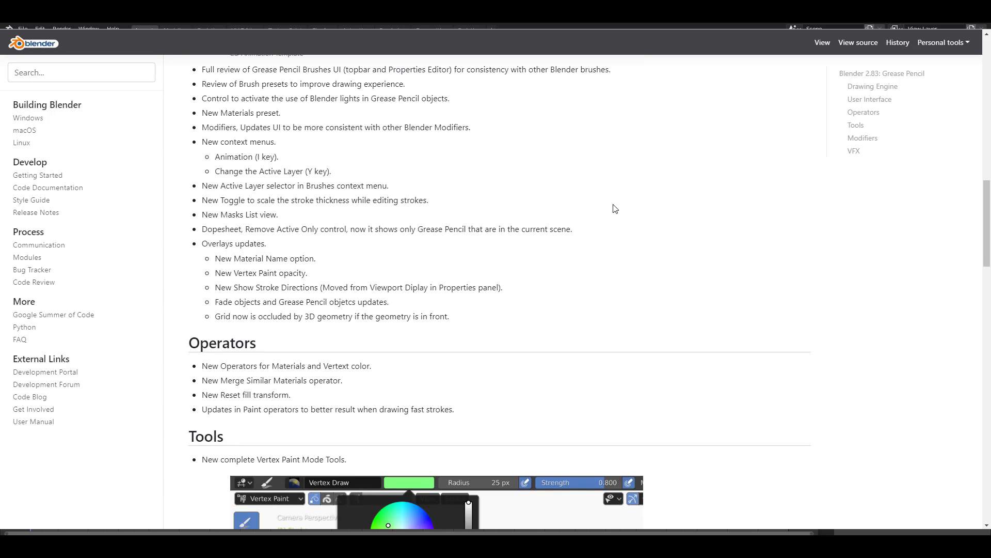
pyautogui.scroll(-7, 614, 209)
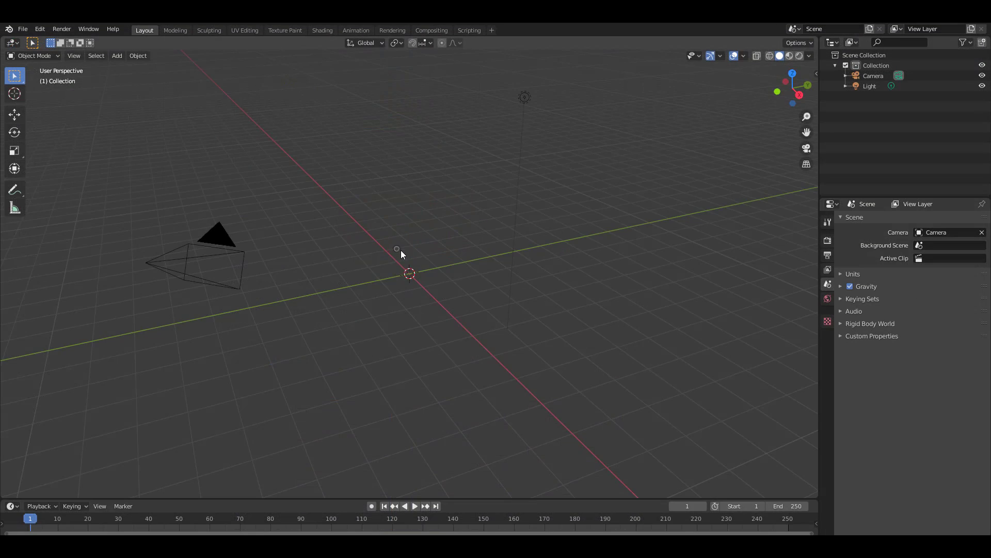
# Switch back to Blender, add a blank Grease Pencil object and create a new layer for it
pyautogui.hotkey('shift', 'a')
pyautogui.moveTo(400, 260)
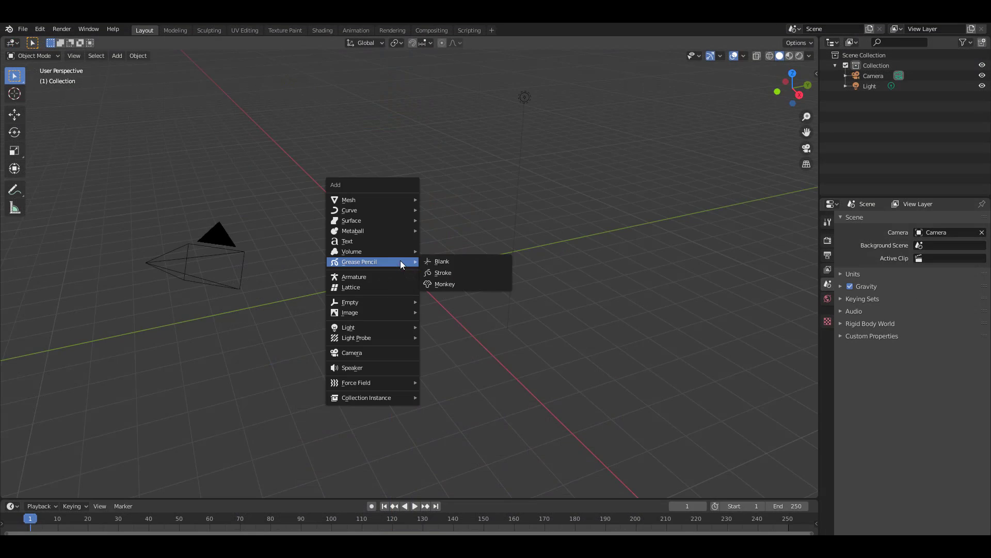
pyautogui.click(460, 262)
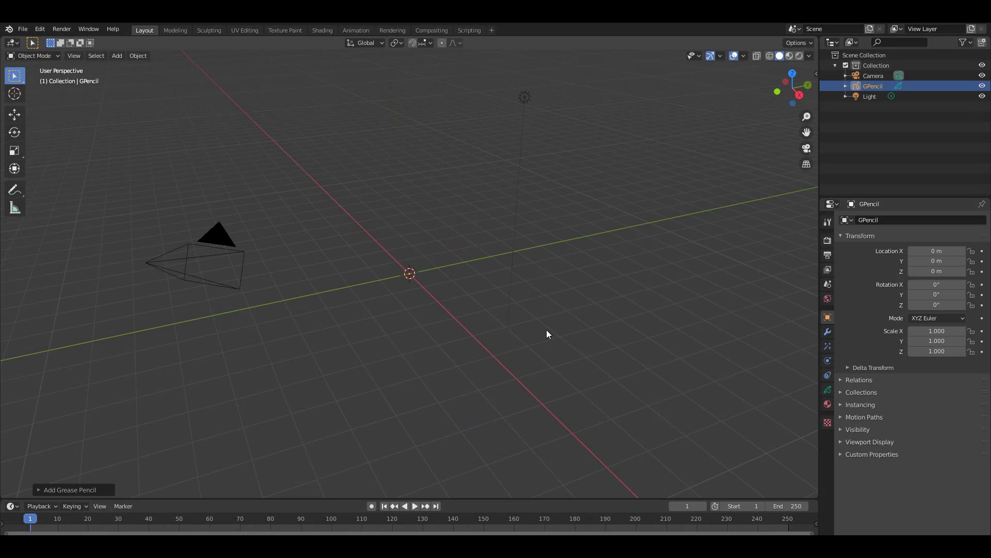
pyautogui.moveTo(547, 333); pyautogui.dragTo(491, 296, button='middle')
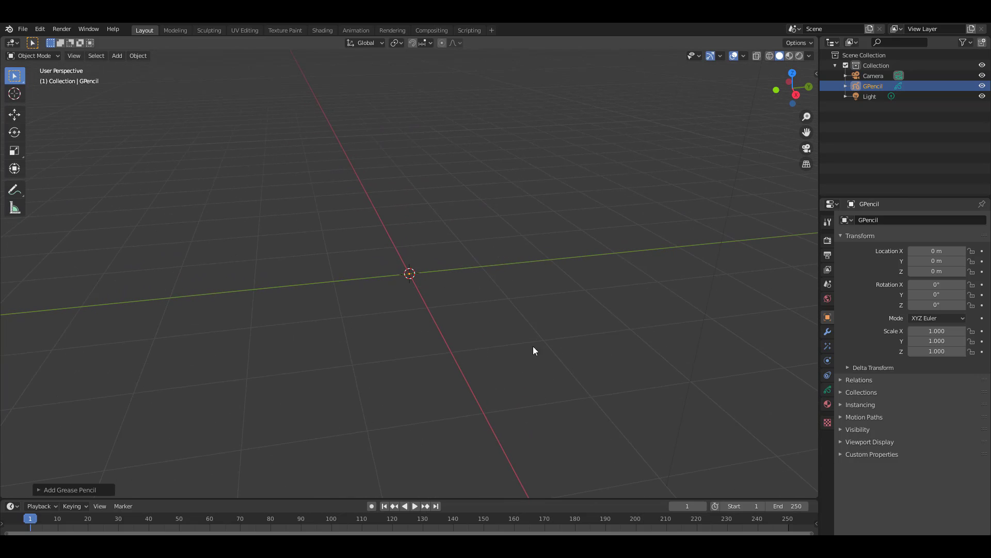
pyautogui.keyDown('shift'); pyautogui.moveTo(555, 336); pyautogui.dragTo(578, 329, button='middle'); pyautogui.keyUp('shift')
pyautogui.click(828, 389)
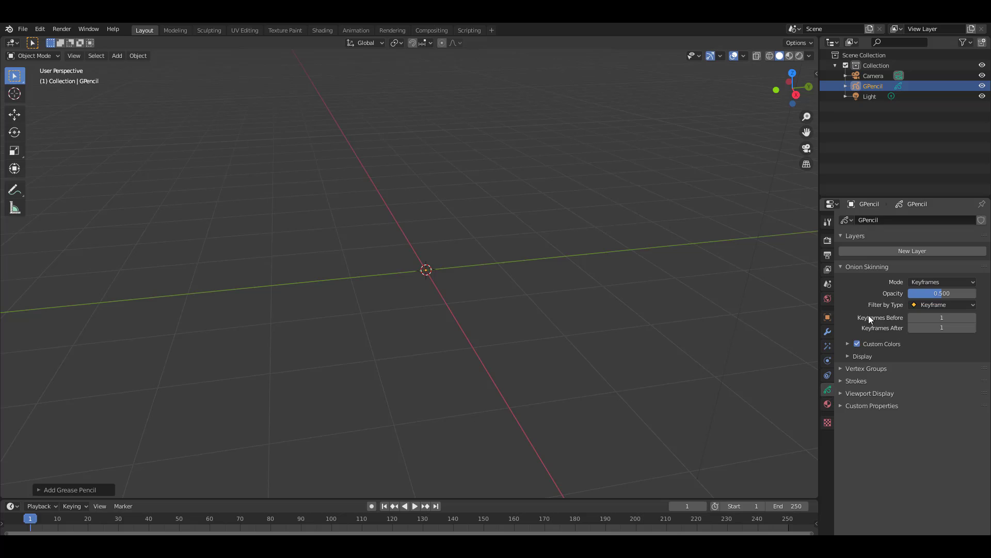
pyautogui.click(902, 253)
pyautogui.keyDown('shift'); pyautogui.moveTo(465, 287); pyautogui.dragTo(466, 320, button='middle'); pyautogui.keyUp('shift')
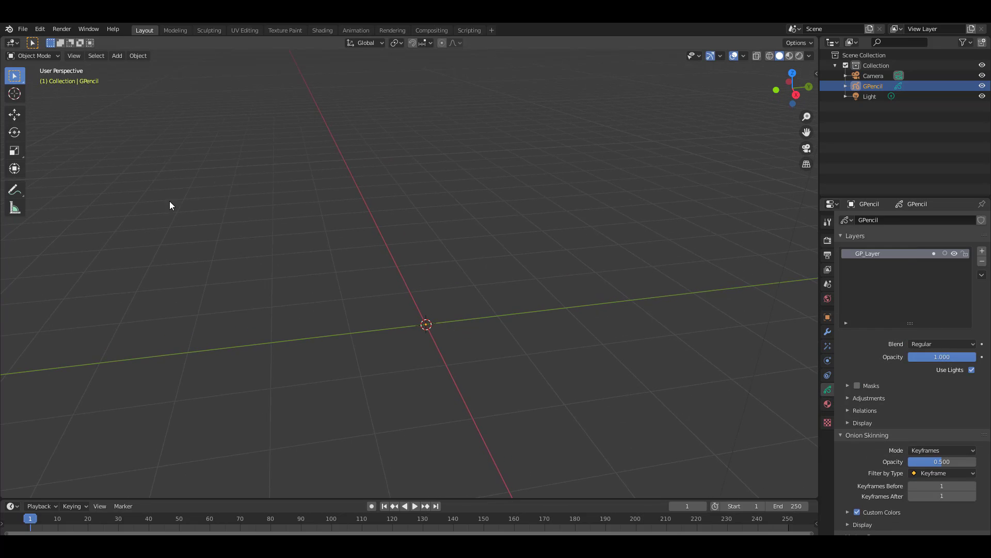
# Put the Grease Pencil object in Draw mode and choose the Marker Chisel brush
pyautogui.click(51, 57)
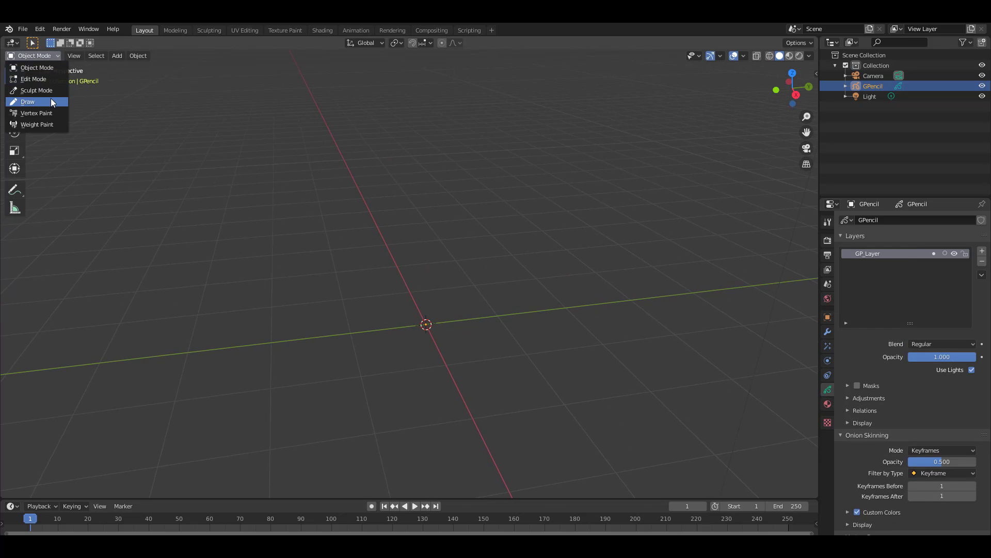
pyautogui.click(51, 99)
pyautogui.click(54, 43)
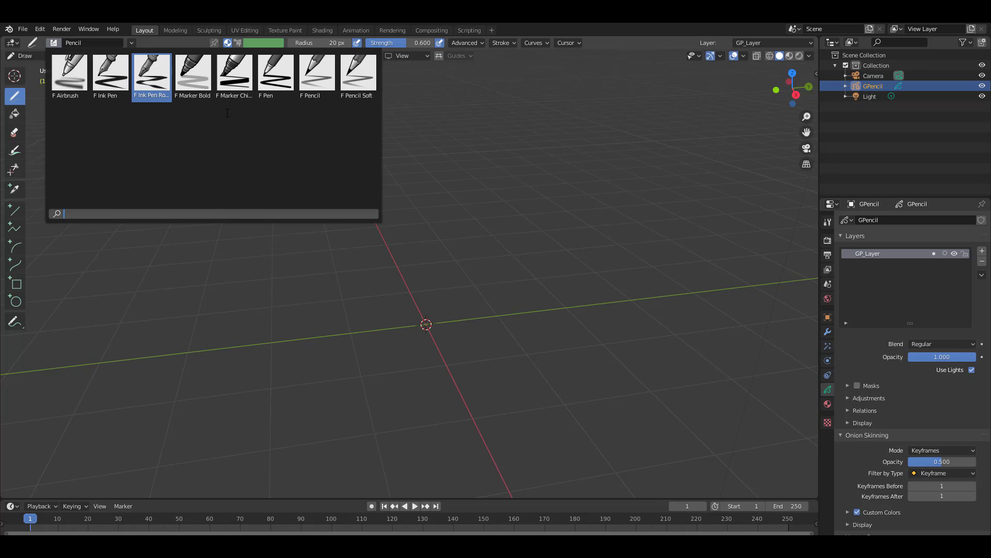
pyautogui.click(234, 82)
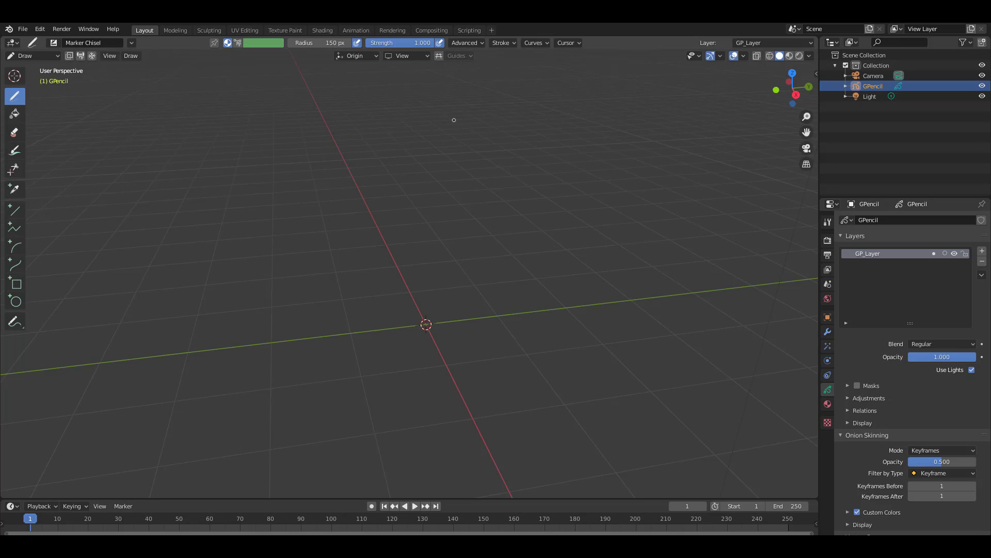
# Resize the Marker Chisel brush to a radius of 104 px
pyautogui.moveTo(489, 266); pyautogui.dragTo(515, 249, button='middle')
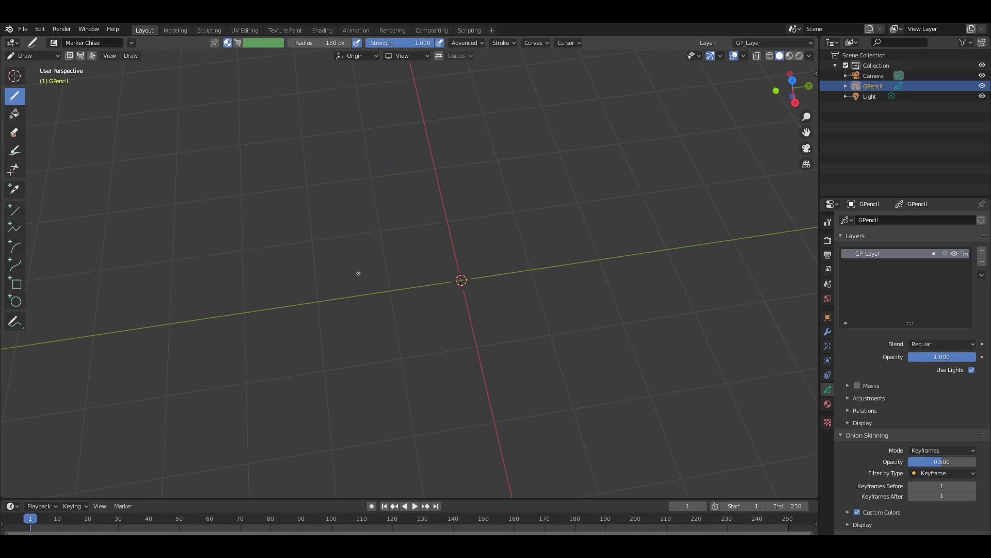
pyautogui.press('f')
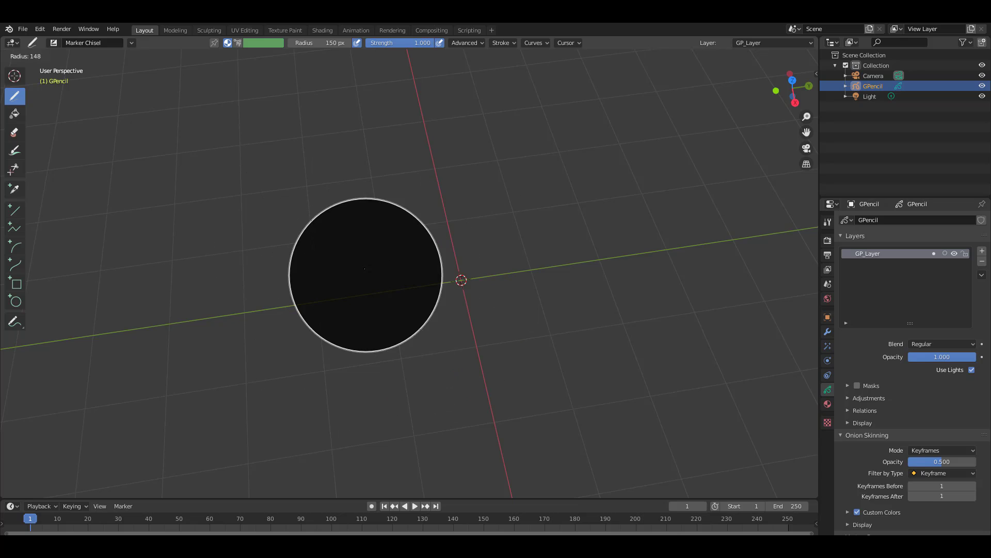
pyautogui.click(417, 260)
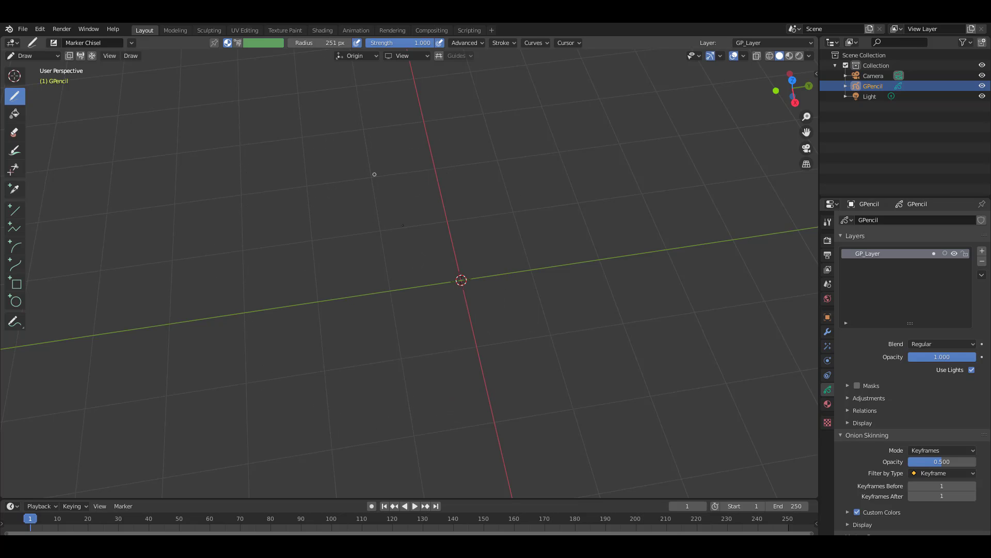
pyautogui.press('f')
pyautogui.click(333, 306)
# Handwrite the word "Blender" in freehand strokes across the scene origin
pyautogui.moveTo(332, 270); pyautogui.dragTo(332, 296, button='middle')
pyautogui.moveTo(271, 330)
pyautogui.mouseDown()
pyautogui.moveTo(327, 194)
pyautogui.moveTo(298, 264)
pyautogui.moveTo(228, 300)
pyautogui.mouseUp()
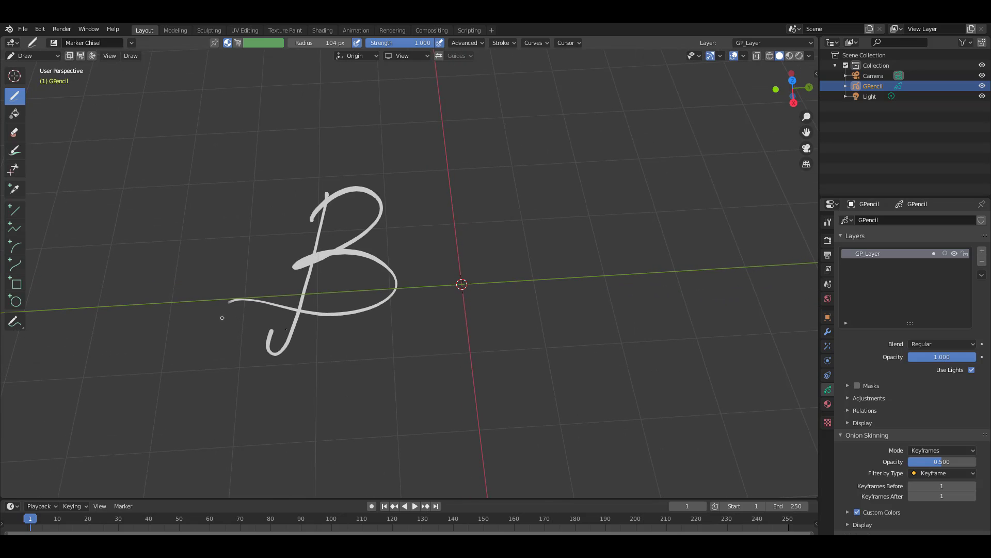
pyautogui.moveTo(433, 202)
pyautogui.mouseDown()
pyautogui.moveTo(419, 227)
pyautogui.moveTo(458, 309)
pyautogui.mouseUp()
pyautogui.moveTo(484, 267)
pyautogui.mouseDown()
pyautogui.moveTo(513, 305)
pyautogui.moveTo(543, 197)
pyautogui.mouseUp()
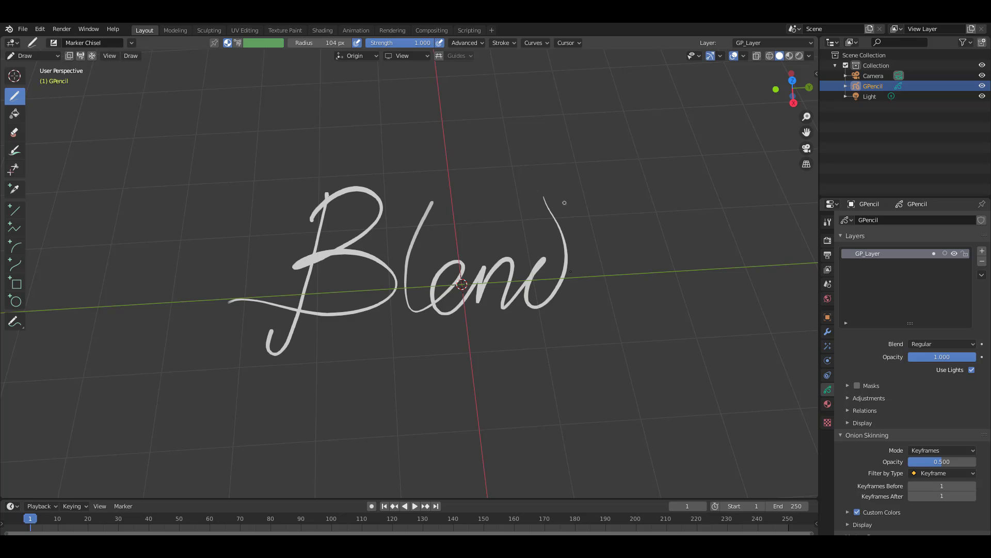
pyautogui.moveTo(567, 292)
pyautogui.mouseDown()
pyautogui.moveTo(599, 274)
pyautogui.moveTo(682, 299)
pyautogui.mouseUp()
# Handwrite "2.83" in freehand strokes below the word "Blender"
pyautogui.keyDown('shift'); pyautogui.scroll(-5, 633, 317); pyautogui.keyUp('shift')
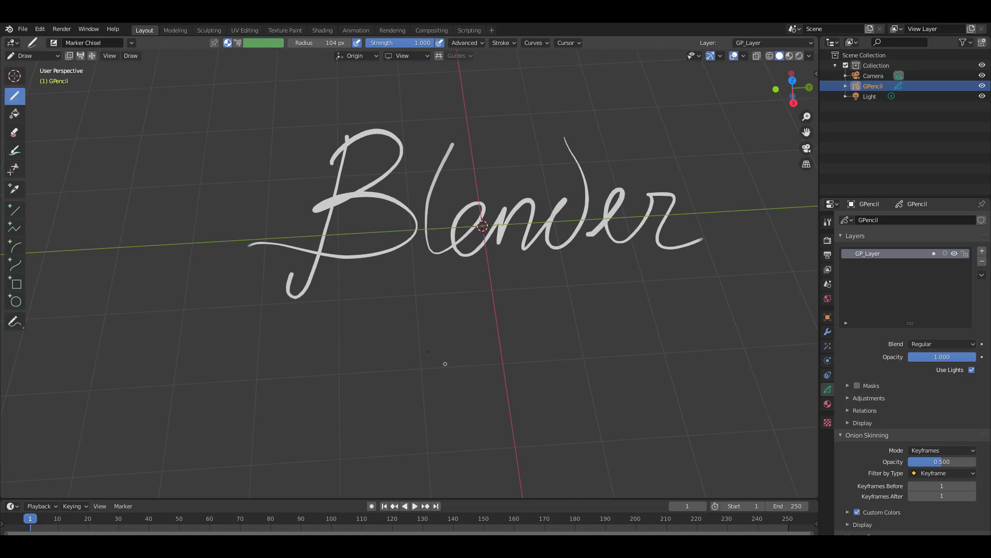
pyautogui.moveTo(418, 340)
pyautogui.mouseDown()
pyautogui.moveTo(427, 316)
pyautogui.moveTo(432, 387)
pyautogui.moveTo(474, 394)
pyautogui.mouseUp()
pyautogui.moveTo(490, 381); pyautogui.dragTo(493, 383)
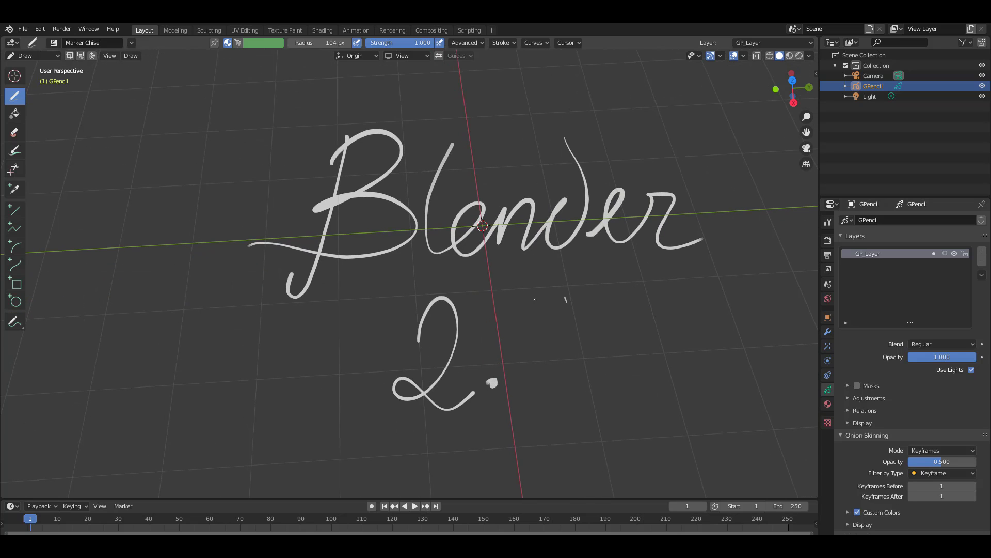
pyautogui.moveTo(568, 294)
pyautogui.mouseDown()
pyautogui.moveTo(562, 301)
pyautogui.moveTo(593, 326)
pyautogui.moveTo(584, 365)
pyautogui.mouseUp()
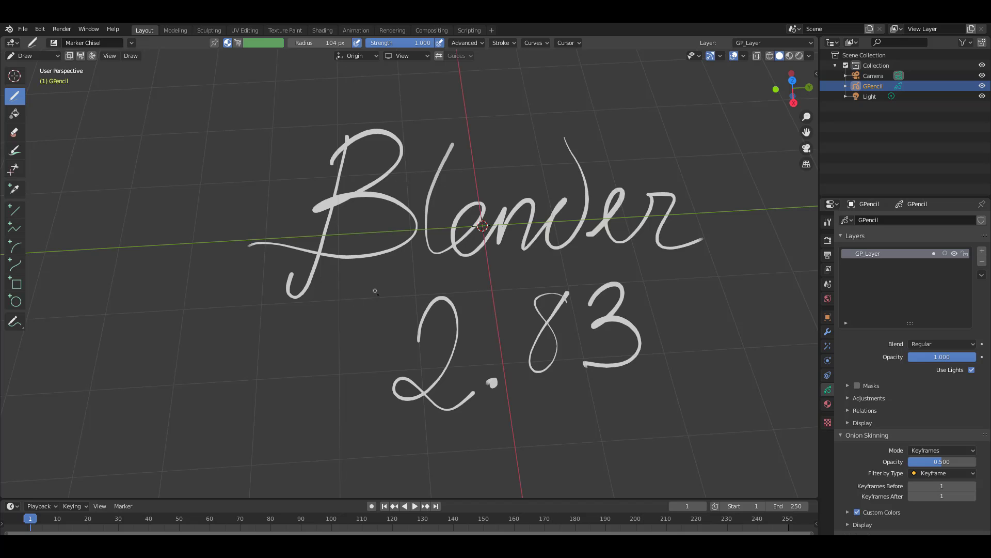
# Inspect the lettering up close, try out Sculpt Mode on it and return to Draw mode
pyautogui.scroll(8, 375, 291)
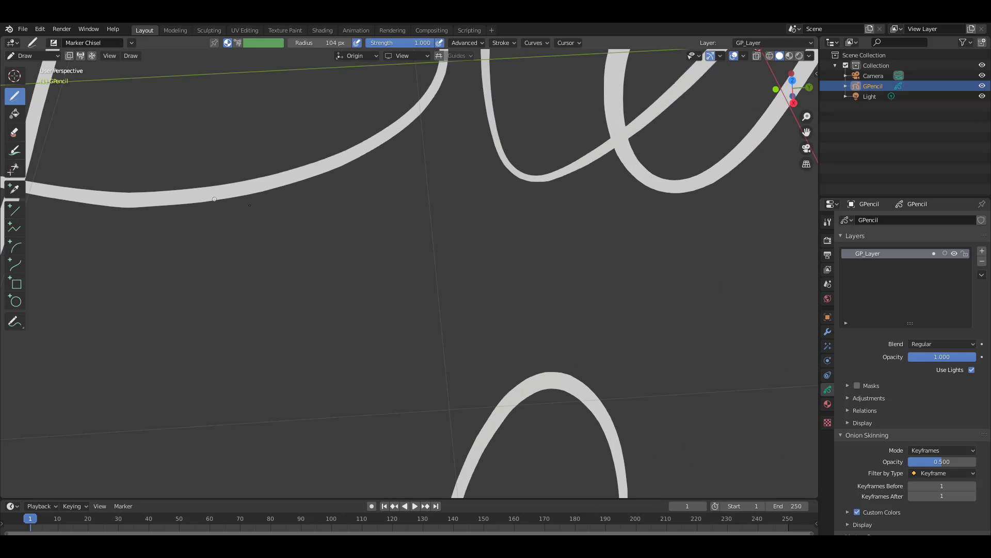
pyautogui.moveTo(525, 237)
pyautogui.keyDown('ctrl'); pyautogui.mouseDown(button='middle')
pyautogui.moveTo(344, 380)
pyautogui.moveTo(627, 259)
pyautogui.moveTo(573, 282)
pyautogui.mouseUp(button='middle'); pyautogui.keyUp('ctrl')
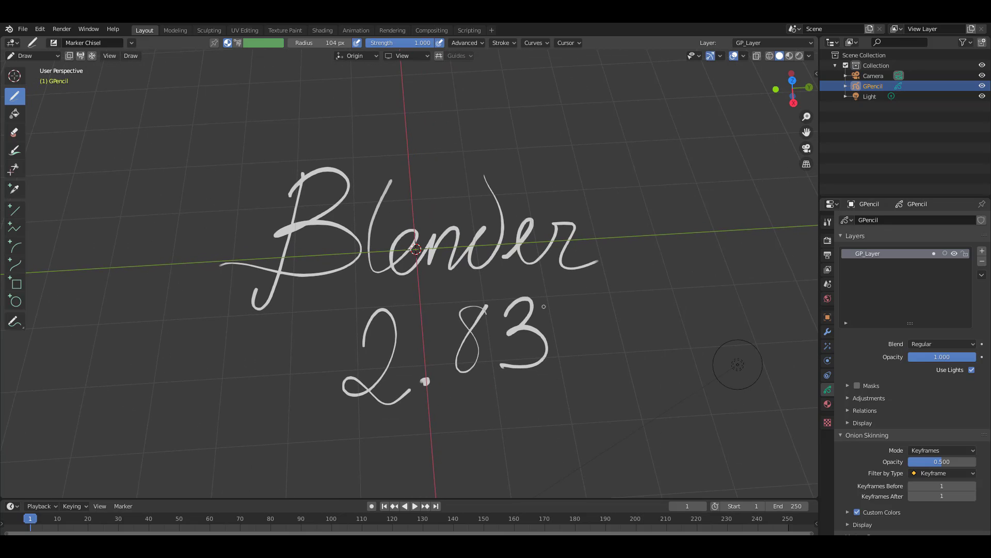
pyautogui.click(48, 55)
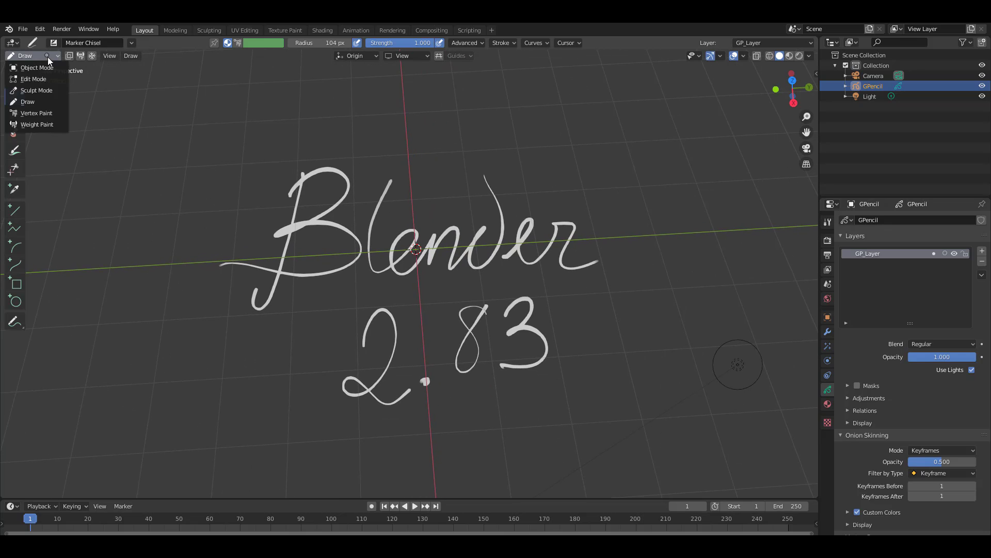
pyautogui.click(48, 92)
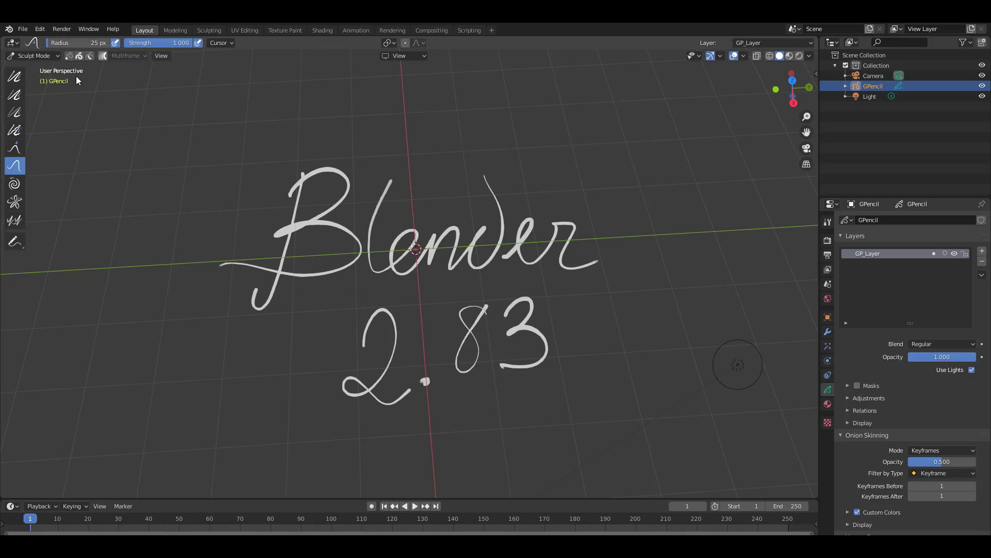
pyautogui.click(34, 56)
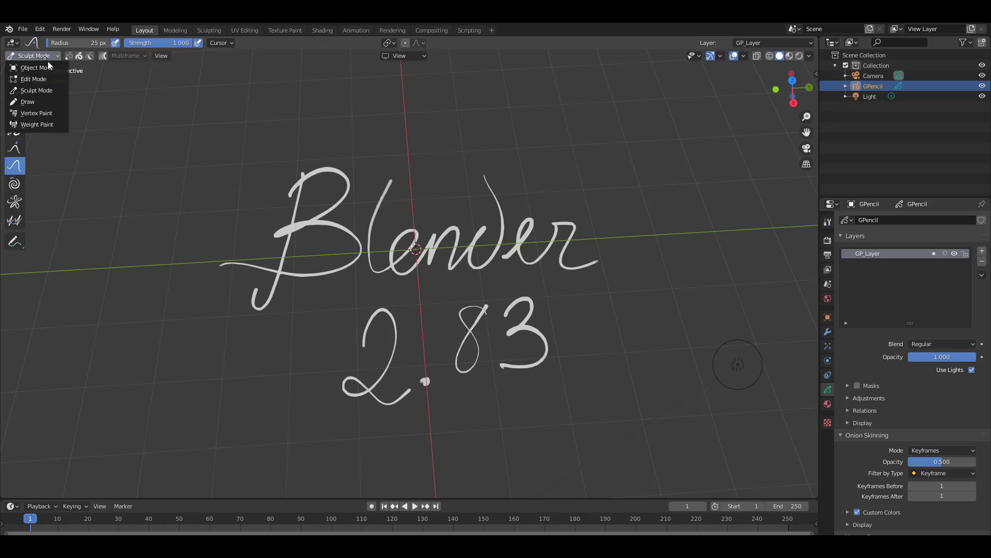
pyautogui.click(39, 102)
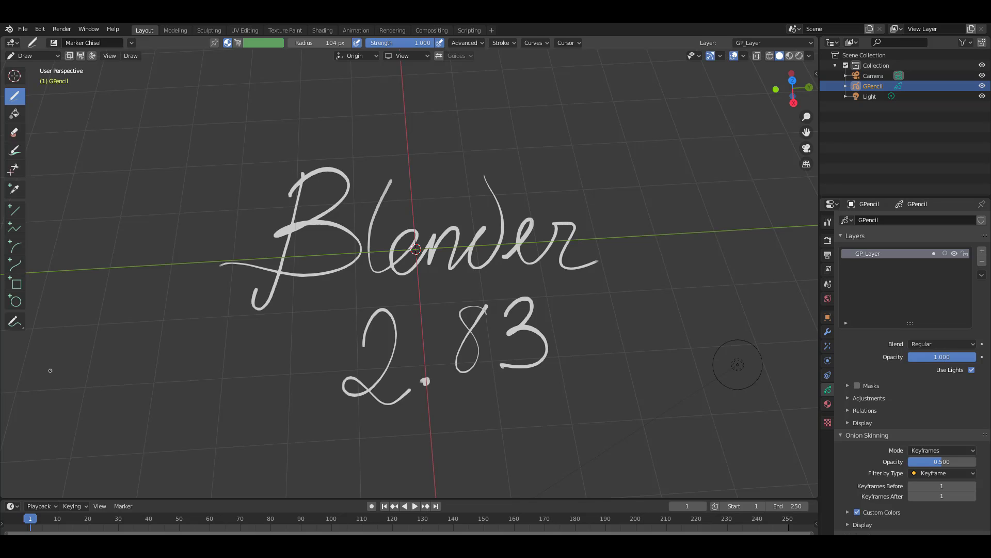
# Change the timeline area to a Dope Sheet in Grease Pencil mode and enlarge the area upward
pyautogui.click(39, 506)
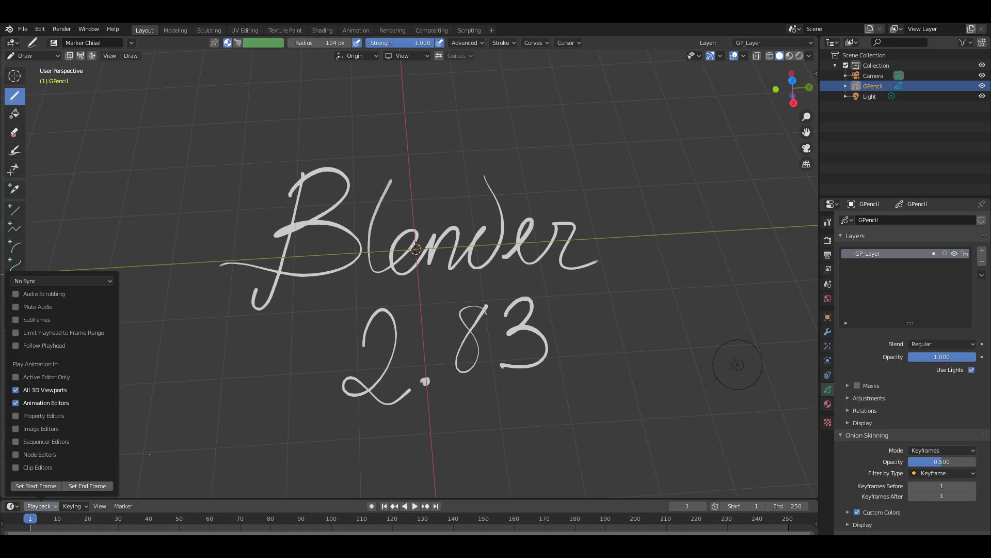
pyautogui.click(11, 506)
pyautogui.click(13, 507)
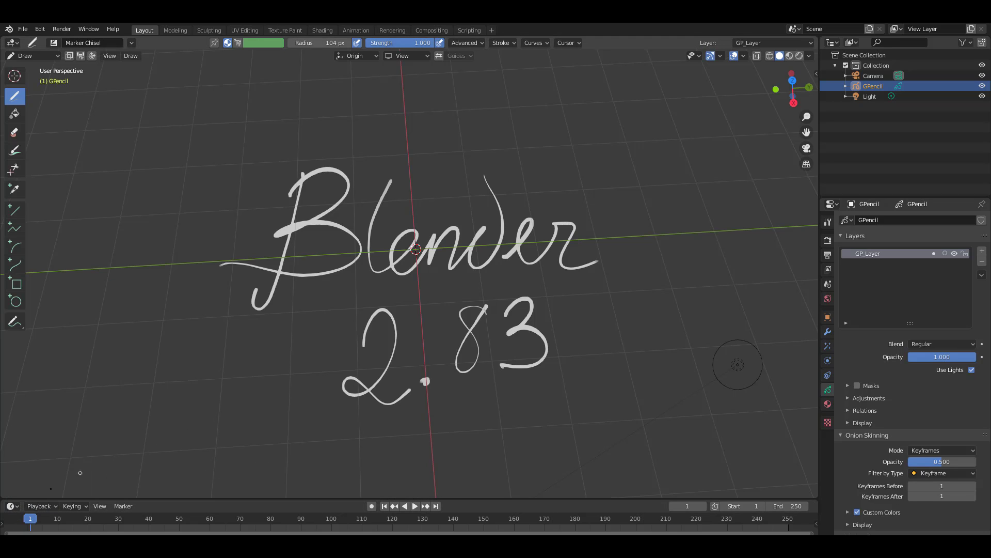
pyautogui.click(15, 508)
pyautogui.click(150, 417)
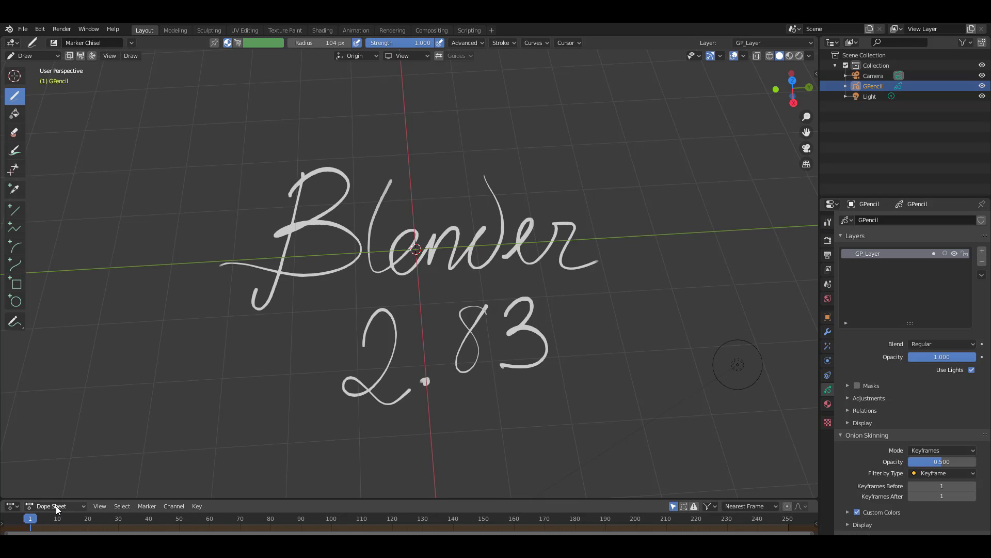
pyautogui.click(56, 506)
pyautogui.click(66, 460)
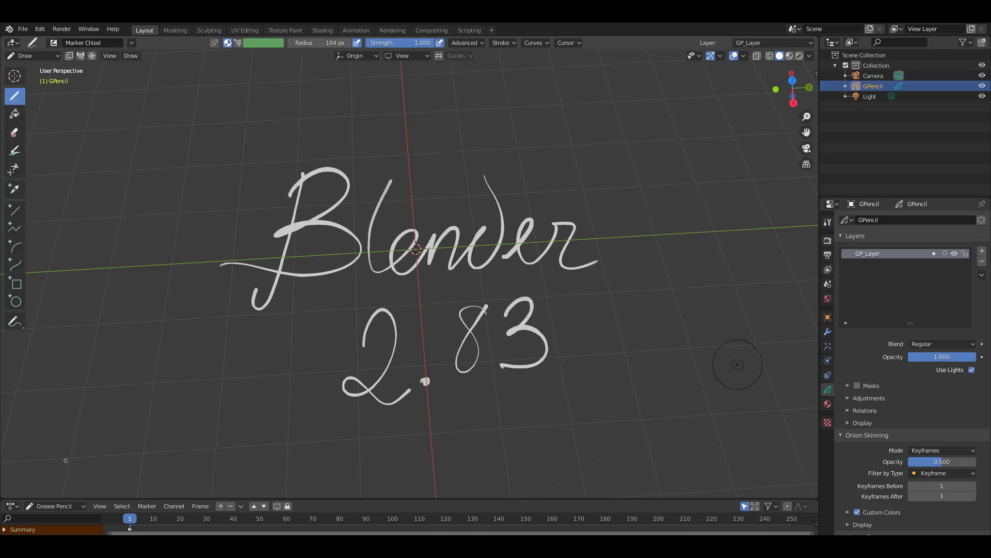
pyautogui.moveTo(123, 499); pyautogui.dragTo(123, 438)
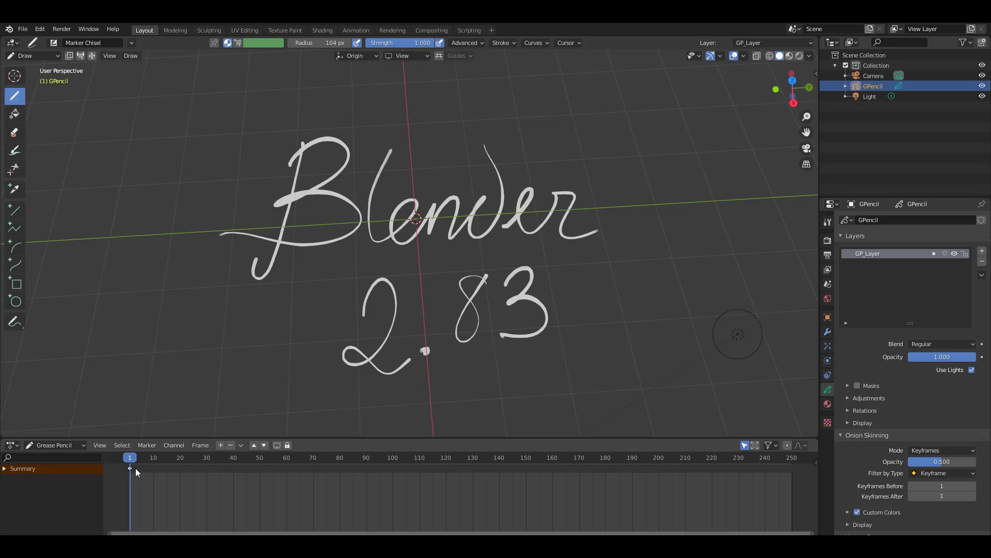
# Move to frame 4 and handwrite the word "is" in freehand strokes below the "Blender 2.83" lettering
pyautogui.moveTo(130, 461); pyautogui.dragTo(140, 464)
pyautogui.scroll(-4, 304, 316)
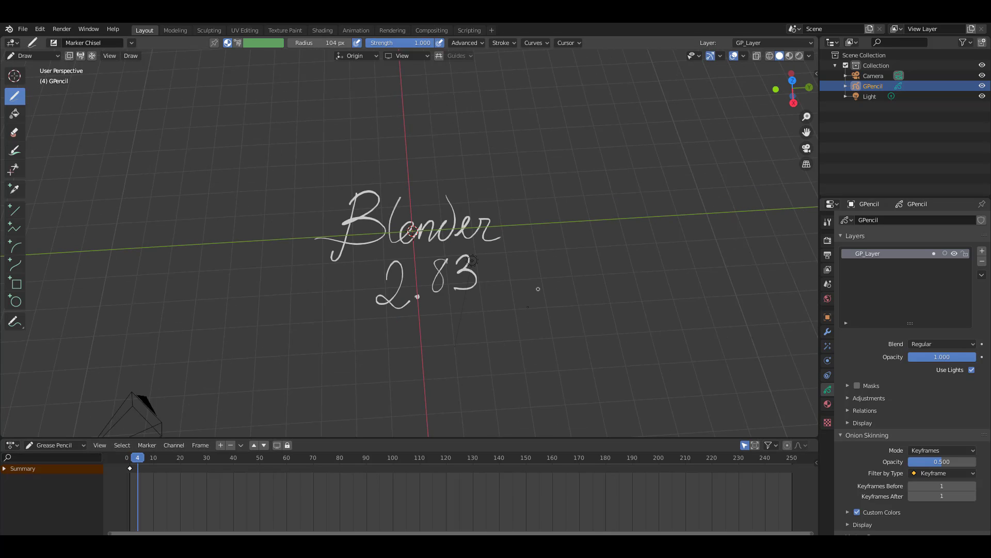
pyautogui.moveTo(527, 307)
pyautogui.keyDown('shift'); pyautogui.mouseDown(button='middle')
pyautogui.moveTo(520, 226)
pyautogui.moveTo(555, 187)
pyautogui.moveTo(541, 247)
pyautogui.mouseUp(button='middle'); pyautogui.keyUp('shift')
pyautogui.moveTo(540, 241); pyautogui.dragTo(579, 260, button='middle')
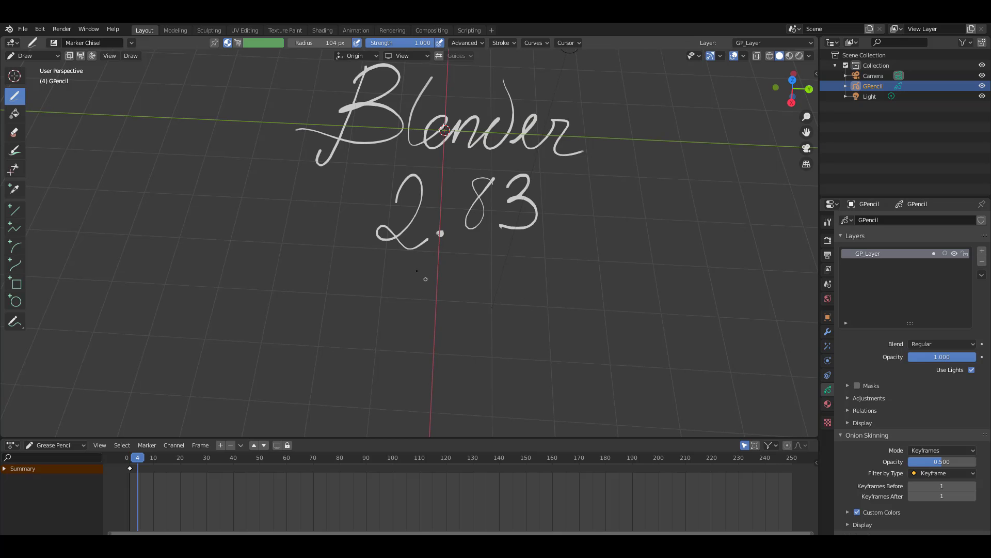
pyautogui.moveTo(401, 304)
pyautogui.mouseDown()
pyautogui.moveTo(455, 285)
pyautogui.moveTo(437, 338)
pyautogui.mouseUp()
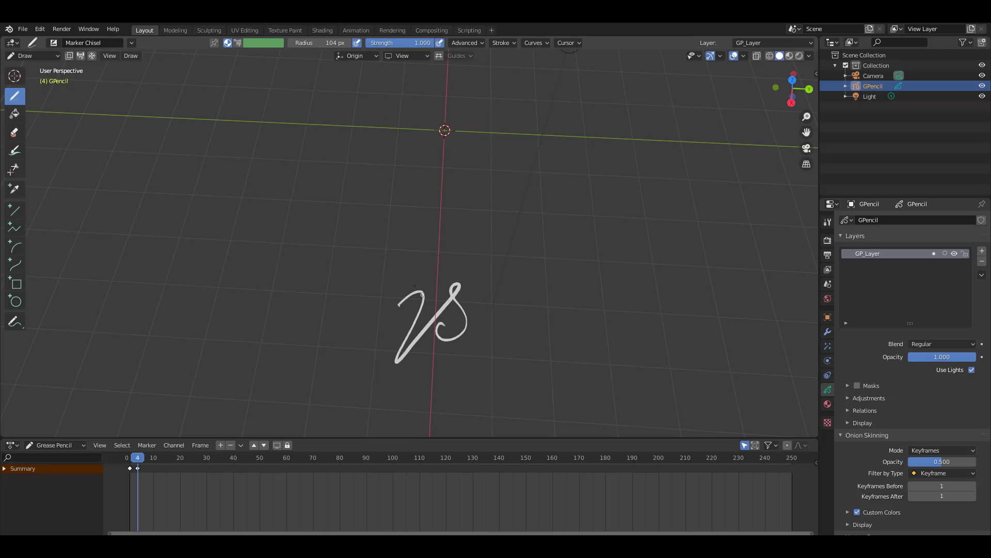
pyautogui.moveTo(416, 284); pyautogui.dragTo(409, 276)
# Handwrite "Awesome!" in freehand strokes on frame 8, then scrub the animation back to frame 0
pyautogui.moveTo(571, 283)
pyautogui.keyDown('shift'); pyautogui.mouseDown(button='middle')
pyautogui.moveTo(543, 274)
pyautogui.moveTo(496, 312)
pyautogui.moveTo(544, 244)
pyautogui.mouseUp(button='middle'); pyautogui.keyUp('shift')
pyautogui.click(147, 463)
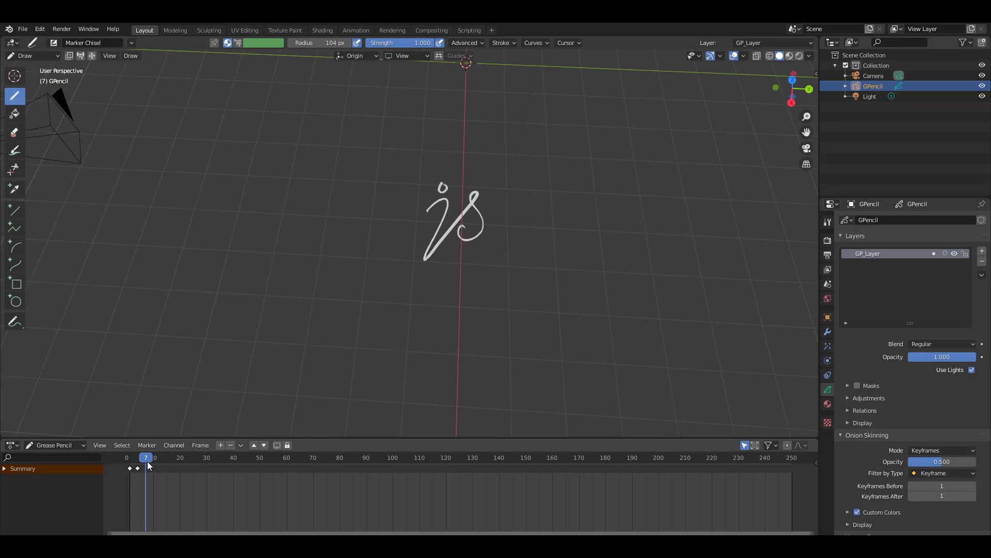
pyautogui.click(149, 463)
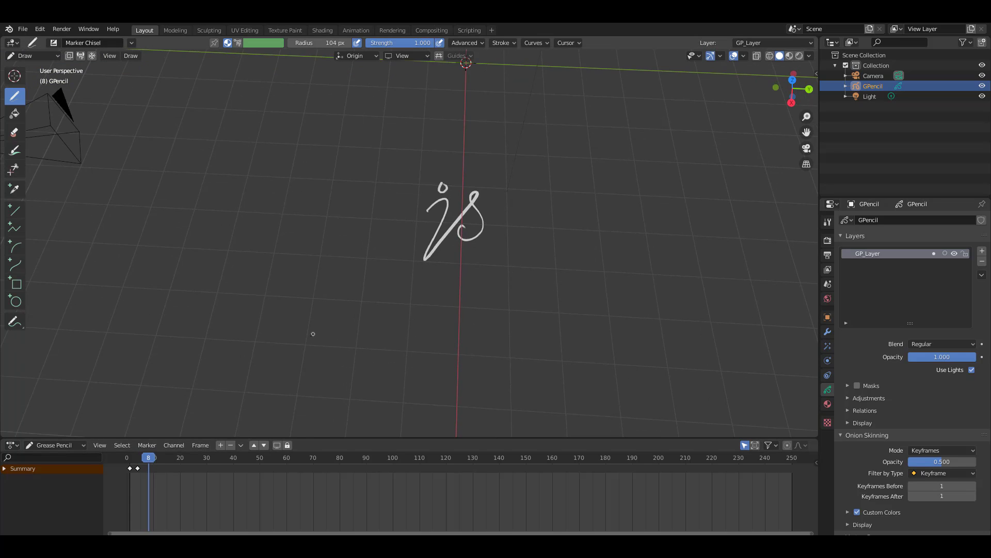
pyautogui.moveTo(312, 334)
pyautogui.mouseDown()
pyautogui.moveTo(320, 345)
pyautogui.moveTo(388, 333)
pyautogui.moveTo(336, 338)
pyautogui.mouseUp()
pyautogui.moveTo(394, 316); pyautogui.dragTo(440, 297)
pyautogui.moveTo(427, 329)
pyautogui.mouseDown()
pyautogui.moveTo(494, 289)
pyautogui.moveTo(590, 320)
pyautogui.moveTo(632, 314)
pyautogui.mouseUp()
pyautogui.moveTo(659, 242); pyautogui.dragTo(644, 304)
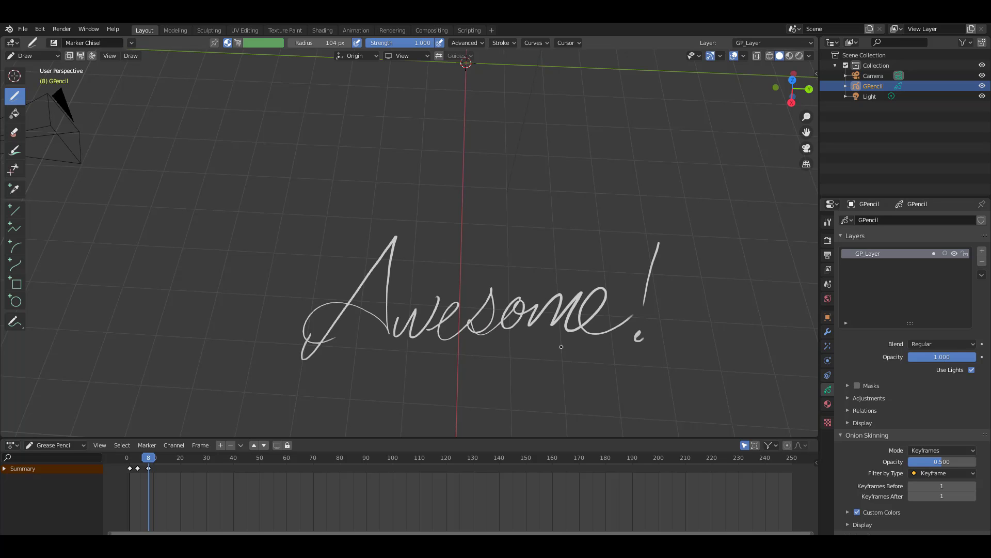
pyautogui.moveTo(149, 458)
pyautogui.mouseDown()
pyautogui.moveTo(130, 461)
pyautogui.moveTo(154, 468)
pyautogui.moveTo(128, 457)
pyautogui.mouseUp()
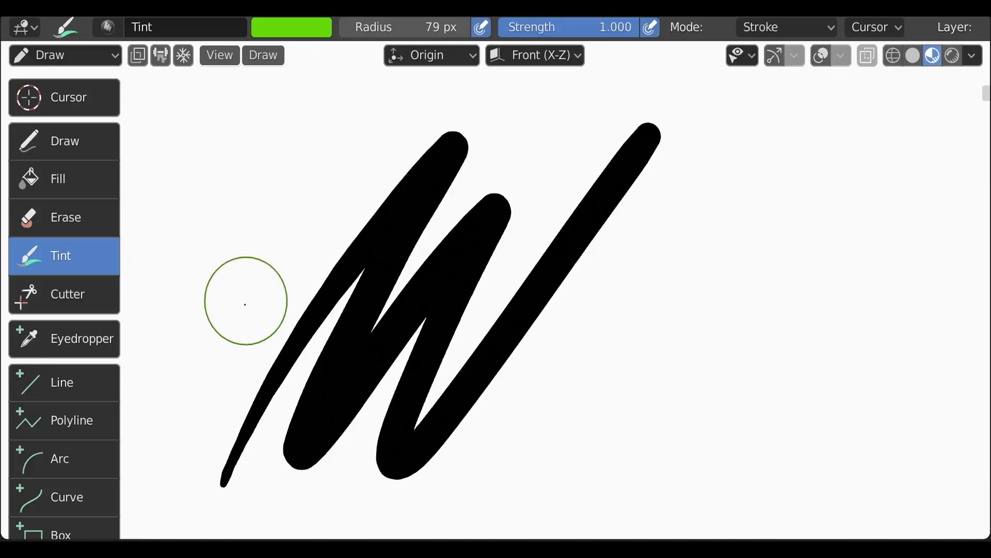
# Tint the first part of the black zigzag stroke green, then tint its remaining part orange
pyautogui.moveTo(215, 470)
pyautogui.mouseDown()
pyautogui.moveTo(401, 169)
pyautogui.moveTo(309, 432)
pyautogui.moveTo(491, 195)
pyautogui.moveTo(411, 366)
pyautogui.mouseUp()
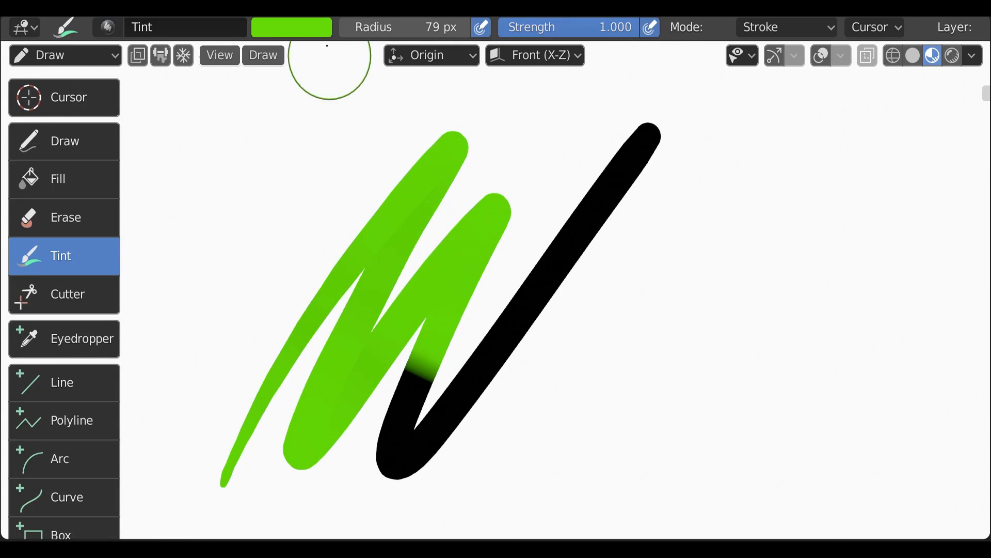
pyautogui.click(314, 32)
pyautogui.click(268, 157)
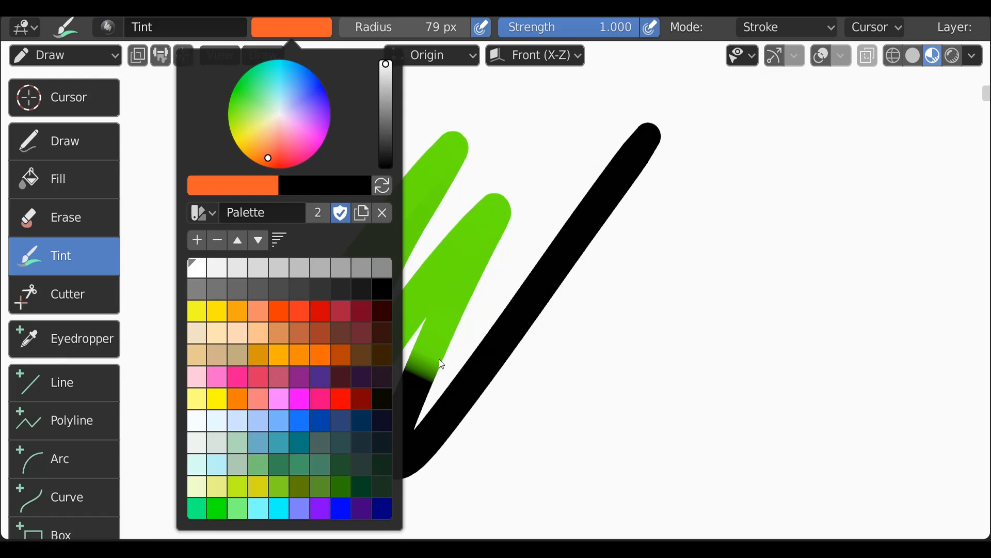
pyautogui.moveTo(443, 343)
pyautogui.mouseDown()
pyautogui.moveTo(389, 469)
pyautogui.moveTo(609, 195)
pyautogui.moveTo(662, 111)
pyautogui.mouseUp()
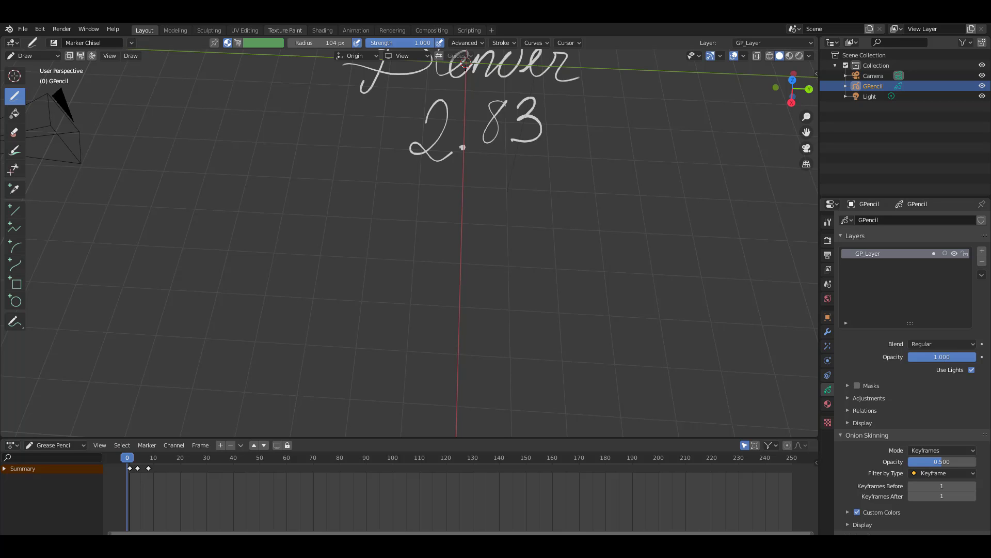
# Open the list of available Grease Pencil modifiers and change the uniform color of the Tint modifier on the sample lettering
pyautogui.click(828, 331)
pyautogui.click(879, 220)
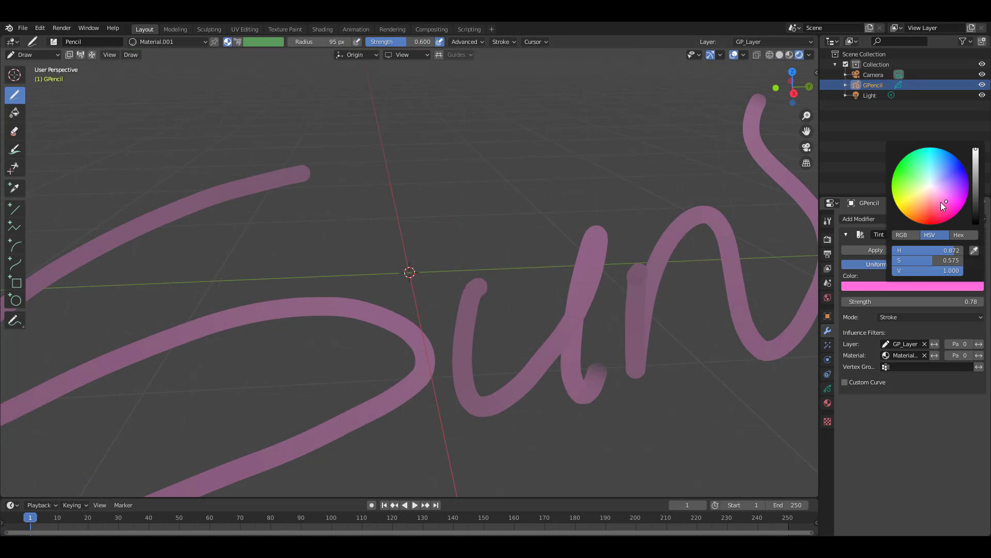
pyautogui.moveTo(941, 202)
pyautogui.mouseDown()
pyautogui.moveTo(924, 204)
pyautogui.moveTo(931, 219)
pyautogui.moveTo(917, 160)
pyautogui.moveTo(957, 163)
pyautogui.moveTo(921, 197)
pyautogui.moveTo(938, 223)
pyautogui.mouseUp()
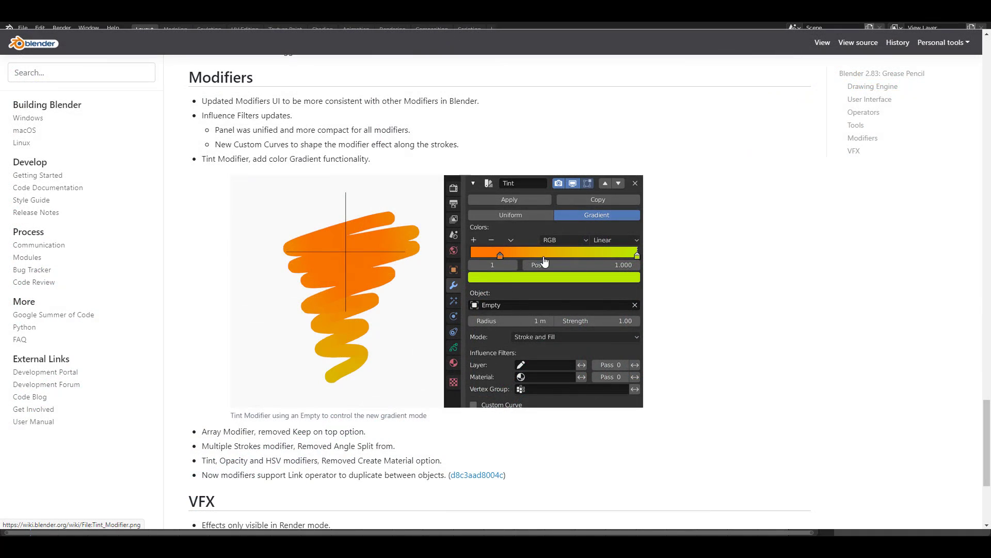
# Review the Modifiers section of the Blender 2.83 Grease Pencil release notes, including the Tint gradient example
pyautogui.scroll(-3, 601, 281)
pyautogui.scroll(3, 601, 280)
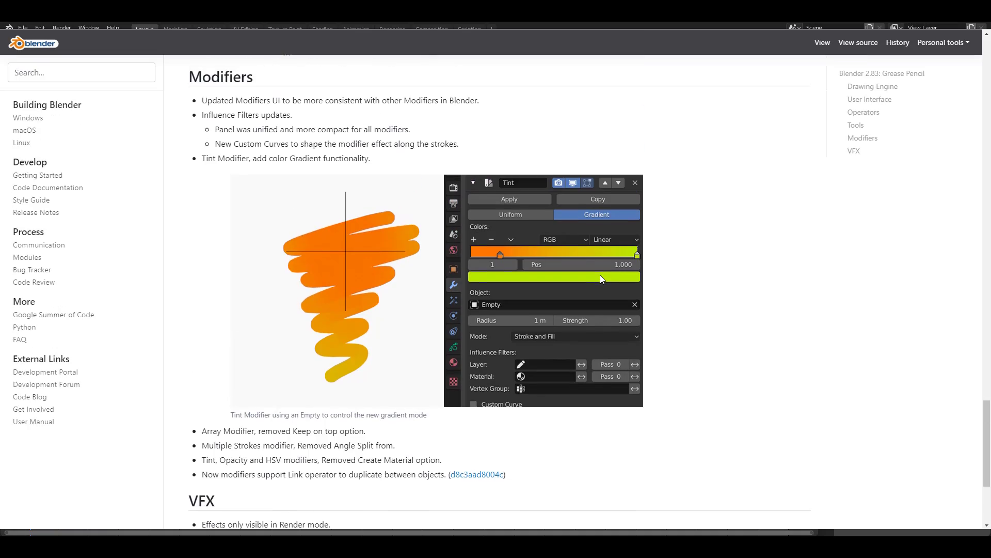
pyautogui.scroll(2, 697, 306)
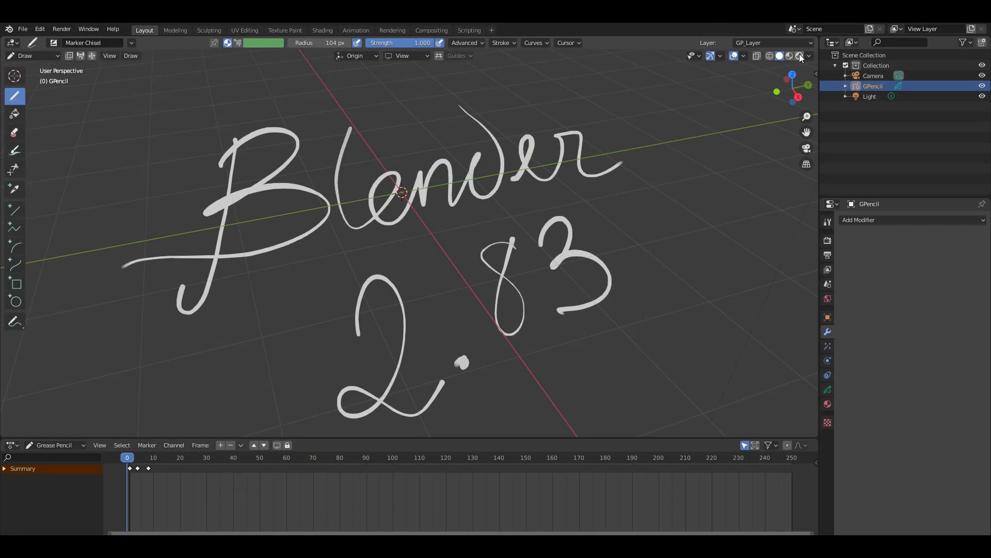
# Show the viewport in Rendered shading, undo the stray stroke and switch from Draw to Object Mode
pyautogui.click(800, 56)
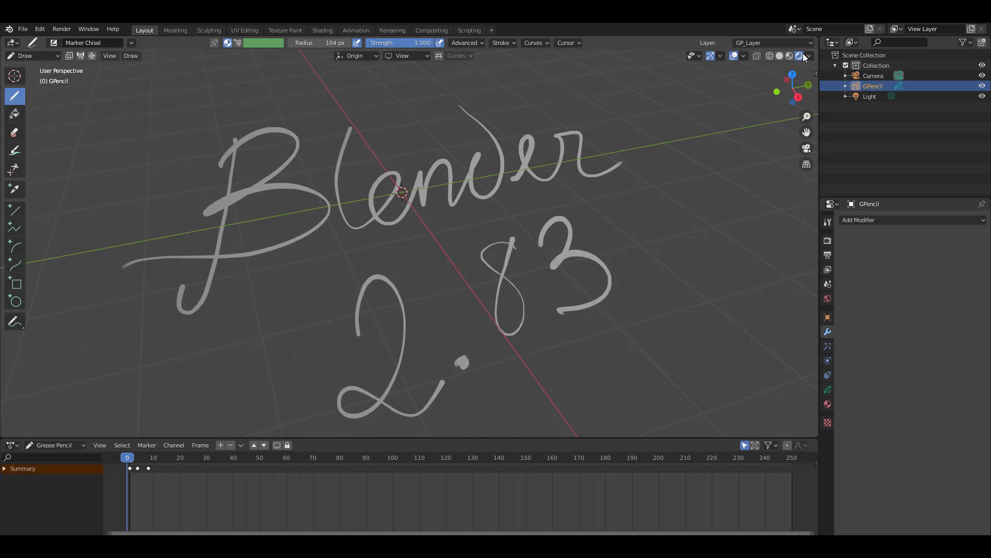
pyautogui.scroll(-5, 620, 243)
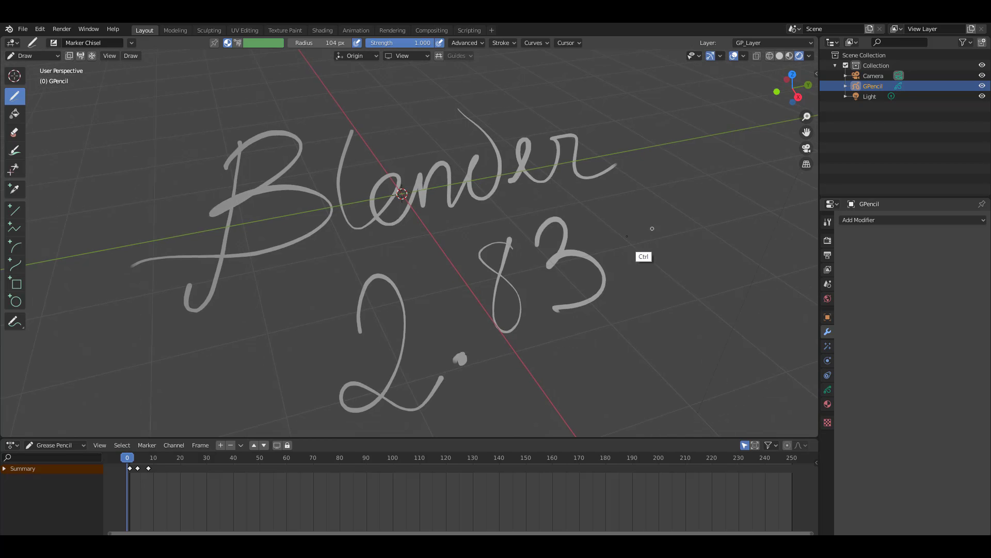
pyautogui.click(346, 235)
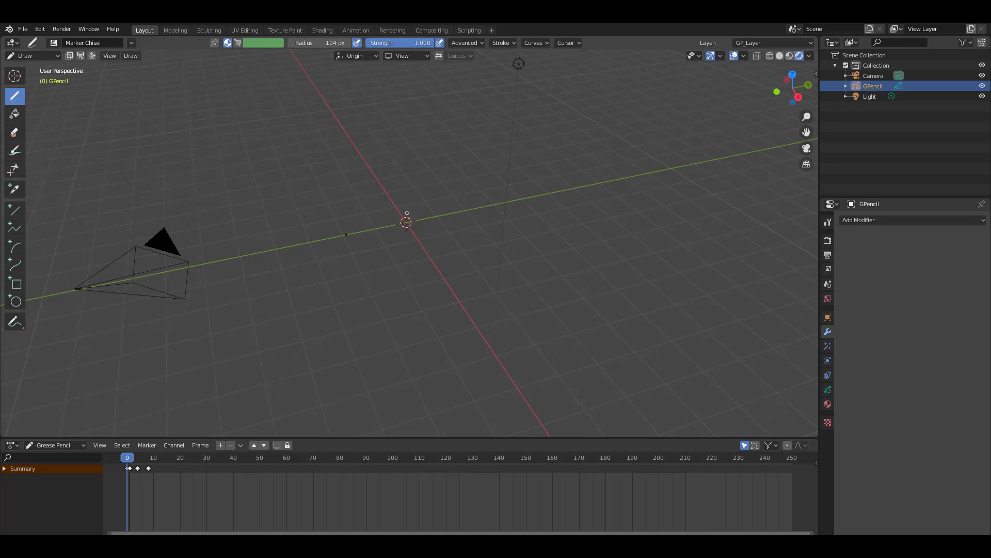
pyautogui.hotkey('ctrl', 'z')
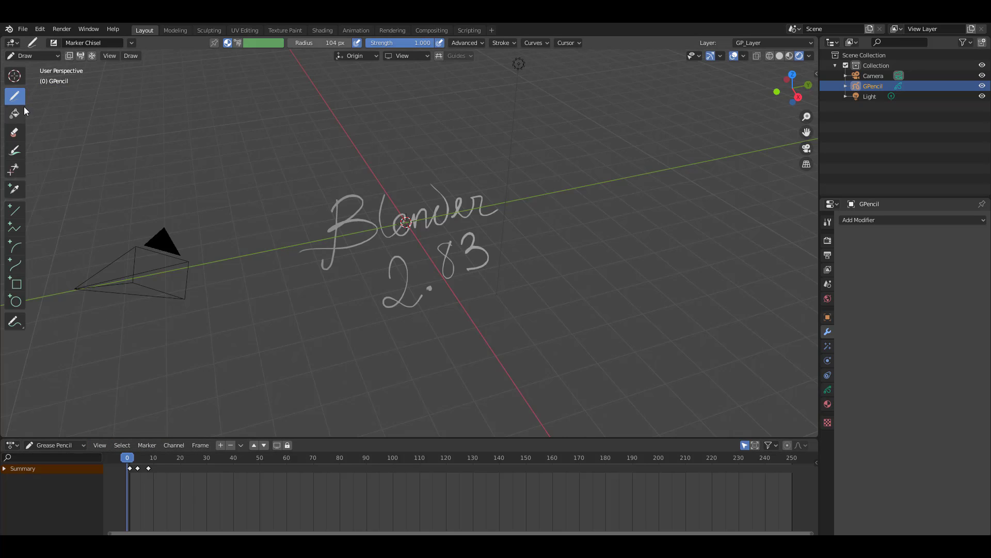
pyautogui.click(48, 58)
pyautogui.click(45, 68)
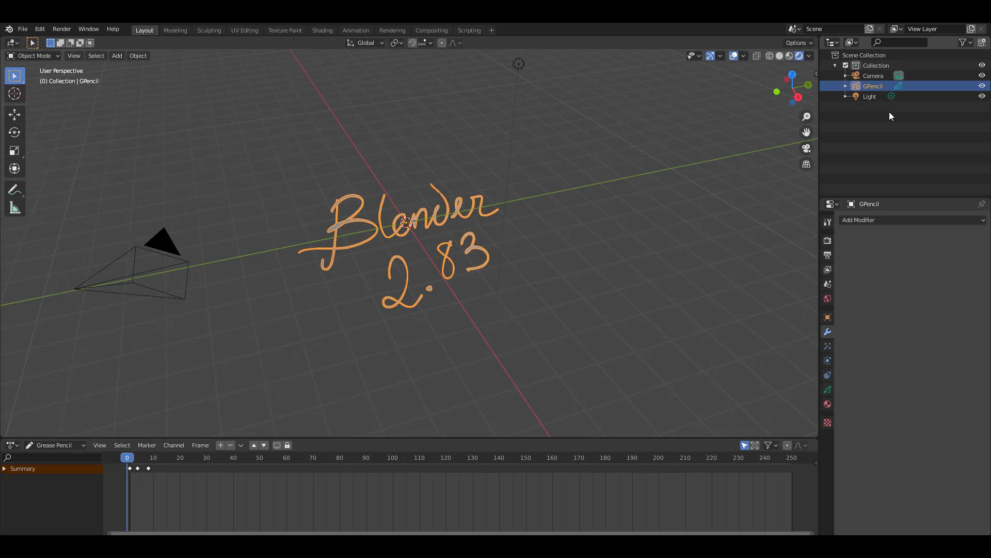
# Move the light down close to the "Blender" lettering, to about X 1.54 m and Z 1.4 m
pyautogui.click(519, 64)
pyautogui.moveTo(478, 159); pyautogui.dragTo(277, 210, button='middle')
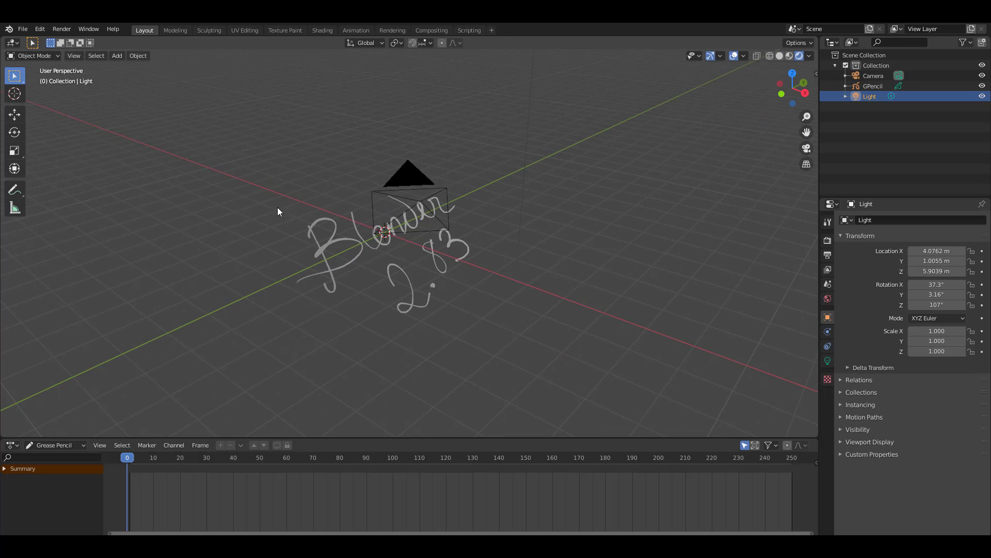
pyautogui.click(15, 115)
pyautogui.moveTo(533, 152); pyautogui.dragTo(576, 326, button='middle')
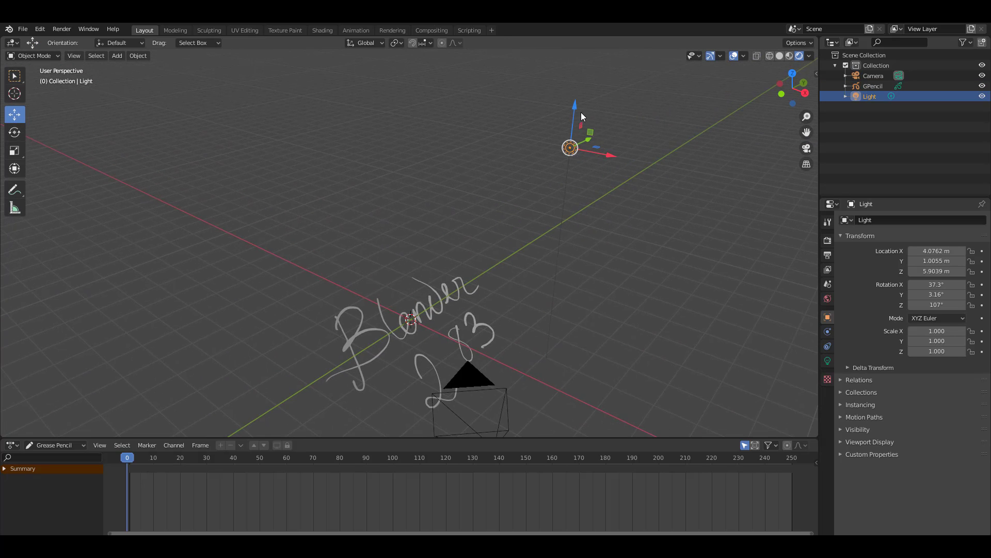
pyautogui.moveTo(578, 113); pyautogui.dragTo(535, 300)
pyautogui.keyDown('shift'); pyautogui.moveTo(535, 299); pyautogui.dragTo(497, 206, button='middle'); pyautogui.keyUp('shift')
pyautogui.scroll(8, 497, 206)
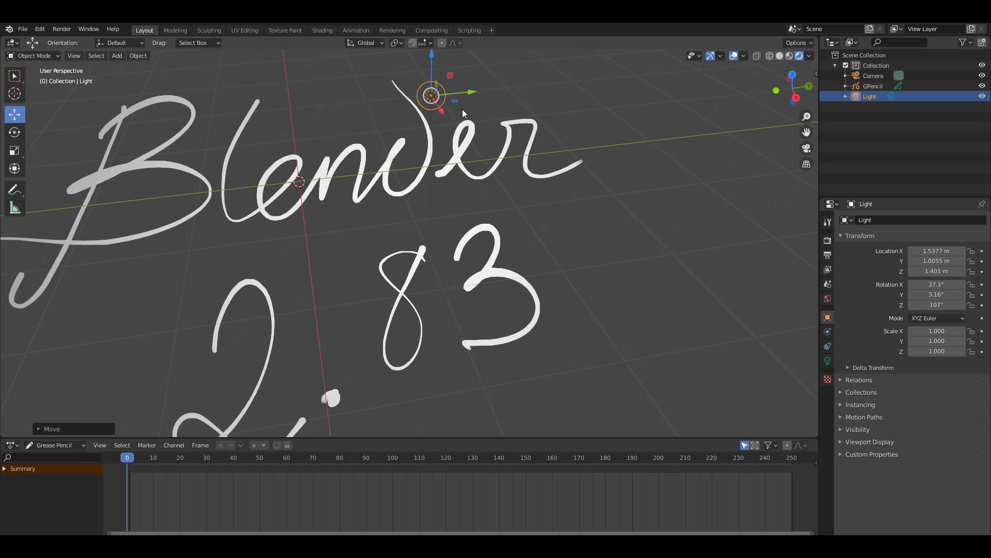
# Duplicate the light beyond the end of "Blender" and move the original near the "B", to about X -1.27 m, Y -3.2 m
pyautogui.hotkey('shift', 'd')
pyautogui.click(689, 115)
pyautogui.moveTo(690, 116); pyautogui.dragTo(531, 178, button='middle')
pyautogui.scroll(-5, 460, 370)
pyautogui.click(399, 186)
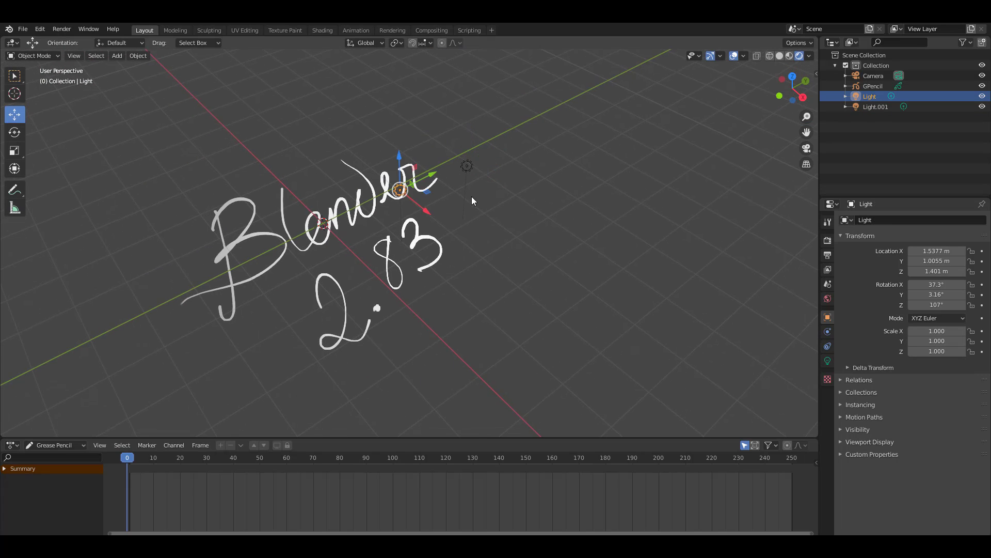
pyautogui.moveTo(472, 196); pyautogui.dragTo(640, 267, button='middle')
pyautogui.moveTo(609, 244); pyautogui.dragTo(341, 228)
pyautogui.moveTo(411, 237); pyautogui.dragTo(525, 209, button='middle')
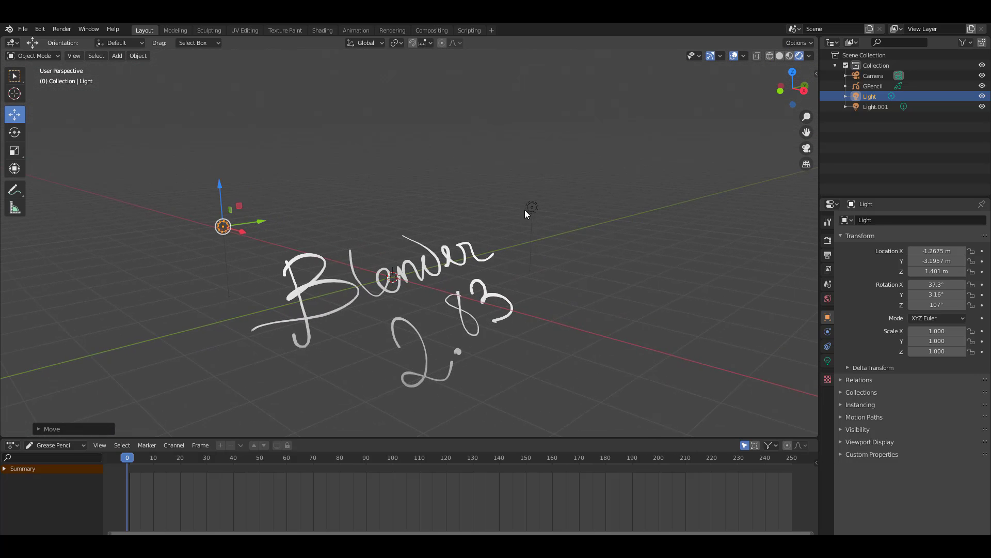
# Set the color of the duplicated light near the end of "Blender" to orange
pyautogui.click(532, 207)
pyautogui.click(828, 361)
pyautogui.click(939, 276)
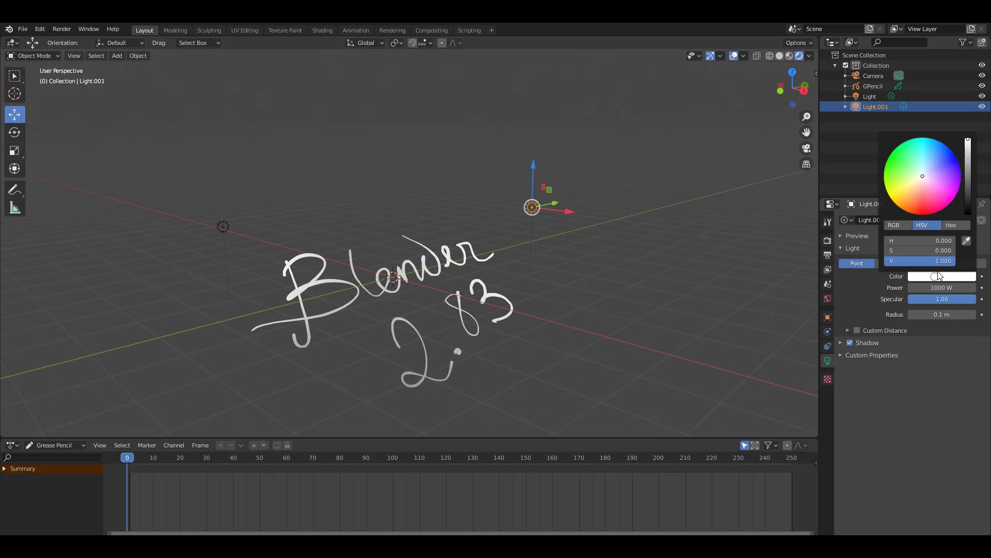
pyautogui.moveTo(923, 190); pyautogui.dragTo(917, 203)
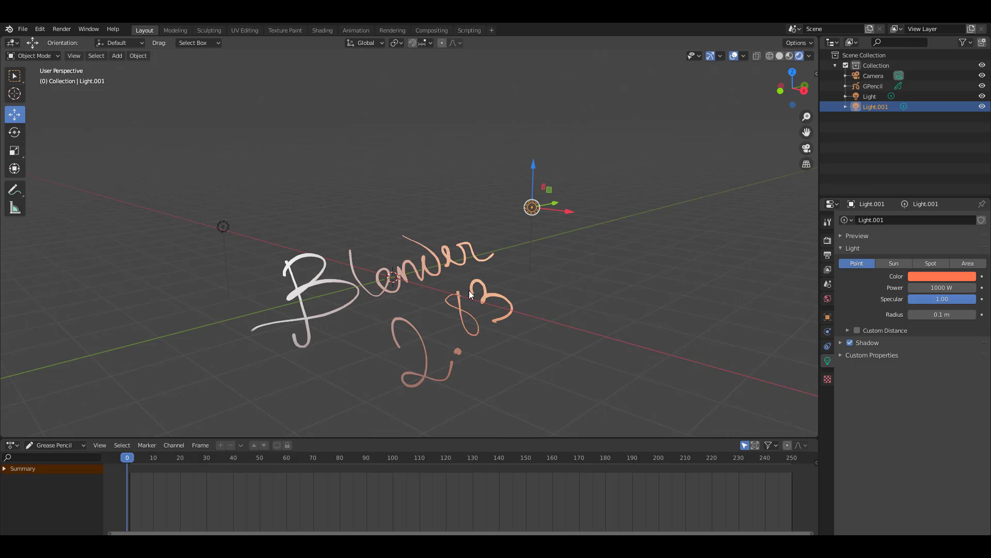
# Set the color of the original light near the "B" to blue-violet
pyautogui.click(223, 227)
pyautogui.click(938, 277)
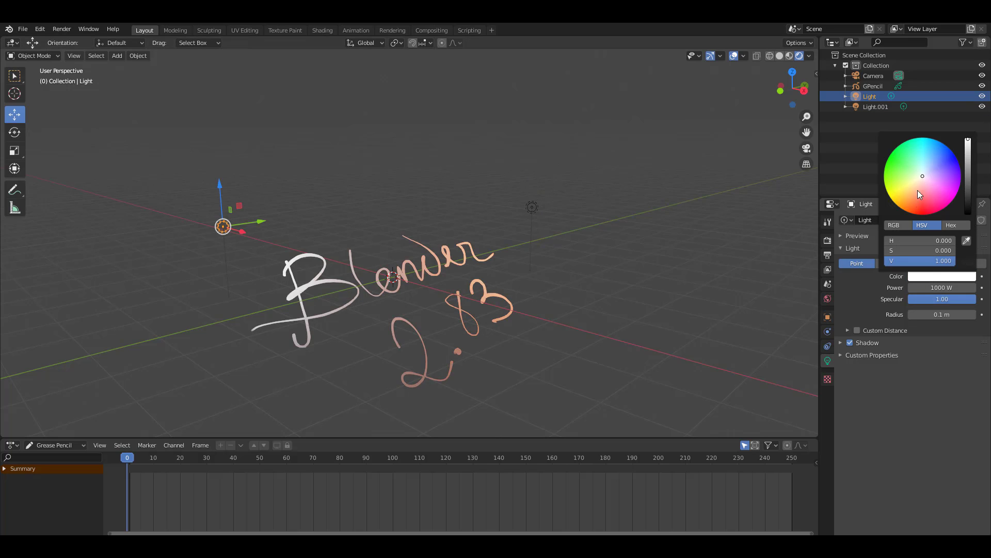
pyautogui.click(936, 170)
pyautogui.moveTo(935, 170); pyautogui.dragTo(943, 165)
pyautogui.moveTo(592, 266); pyautogui.dragTo(537, 283, button='middle')
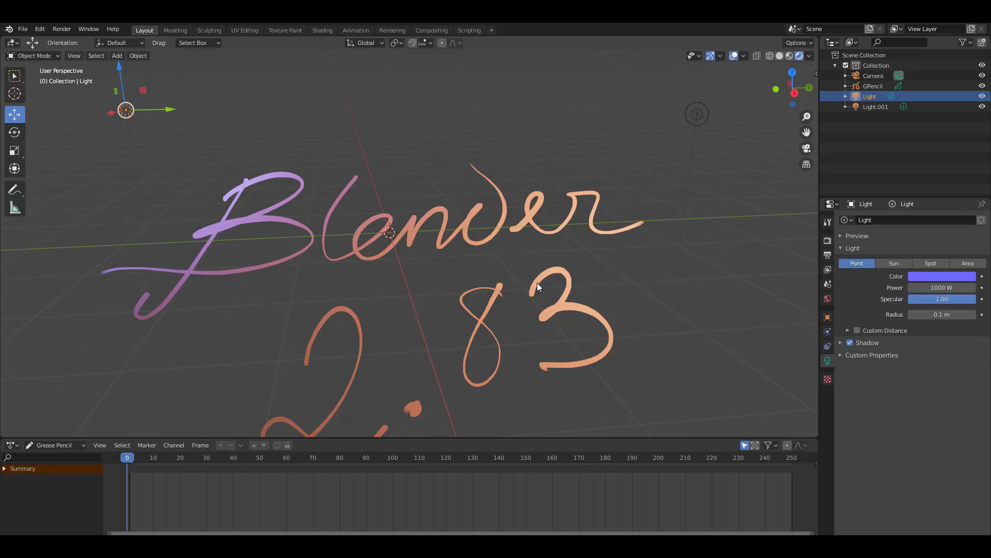
# Add a new material to the Grease Pencil lettering and set its stroke base color to white
pyautogui.click(567, 304)
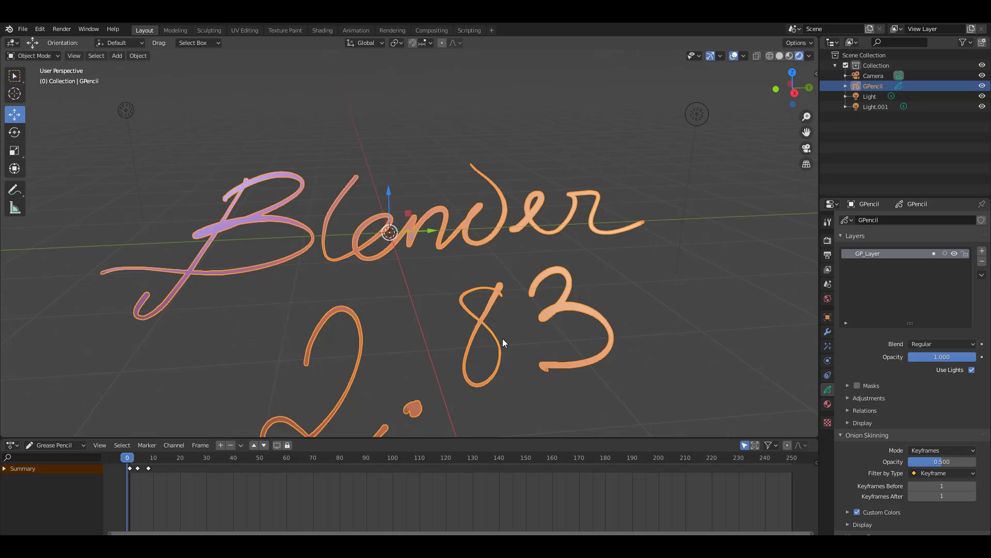
pyautogui.click(828, 404)
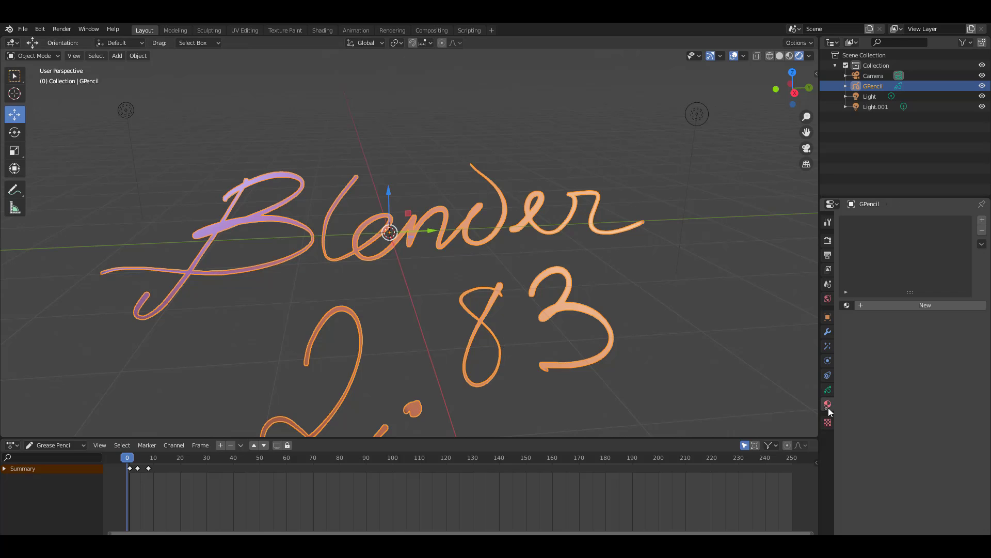
pyautogui.click(866, 305)
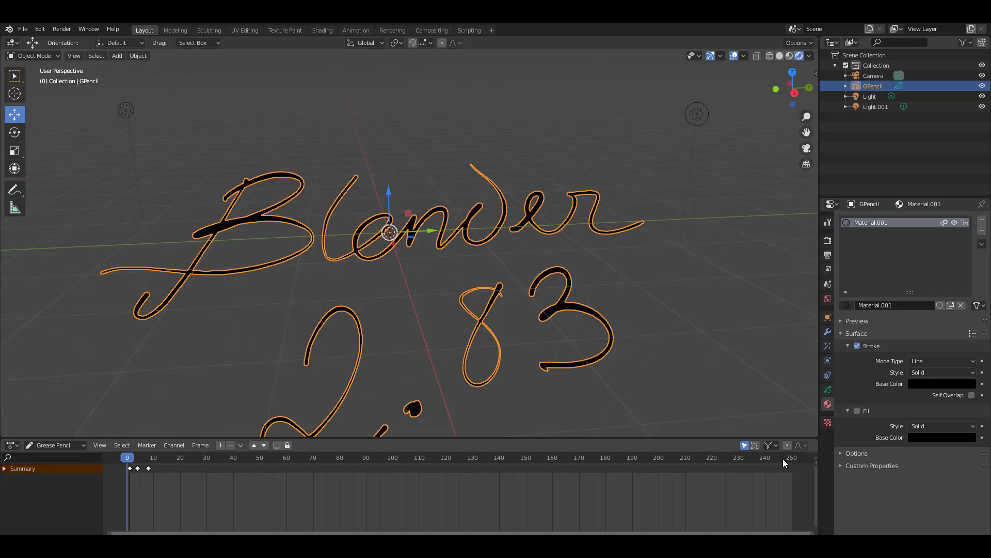
pyautogui.click(914, 382)
pyautogui.moveTo(971, 295); pyautogui.dragTo(971, 233)
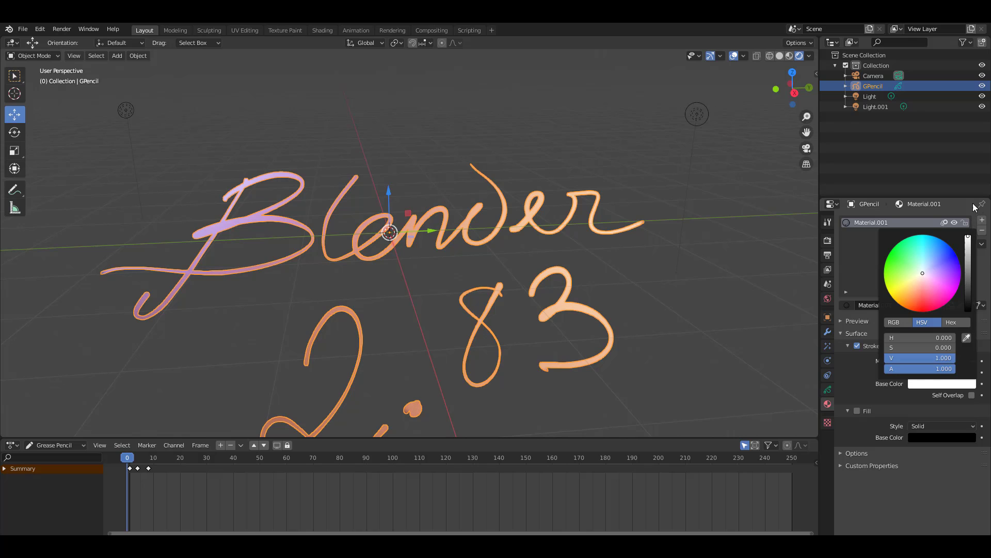
# Try green and blue-violet as the stroke base color, then set it to a pale lavender with hue 0.750 and saturation 0.053
pyautogui.moveTo(924, 277)
pyautogui.mouseDown()
pyautogui.moveTo(911, 286)
pyautogui.moveTo(902, 251)
pyautogui.mouseUp()
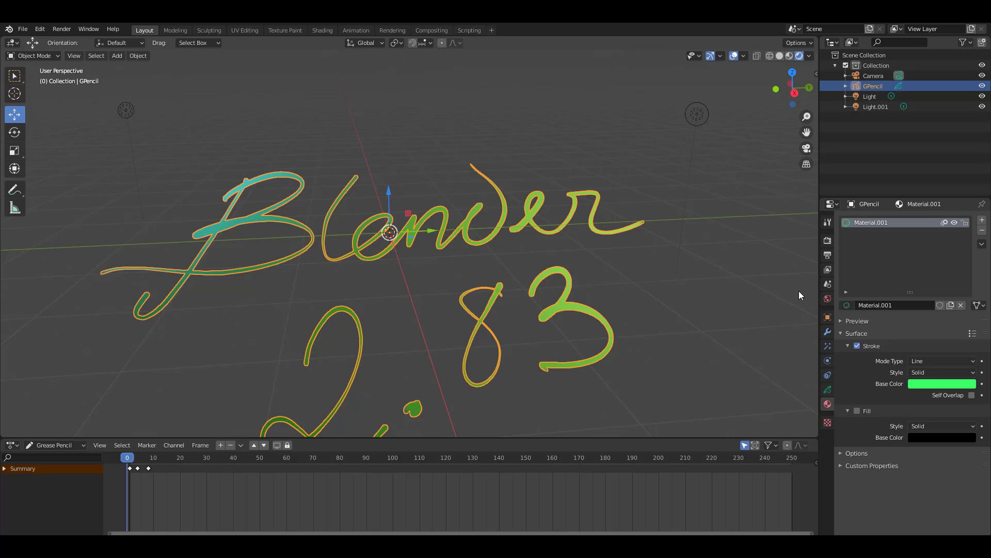
pyautogui.click(935, 383)
pyautogui.moveTo(919, 270); pyautogui.dragTo(944, 262)
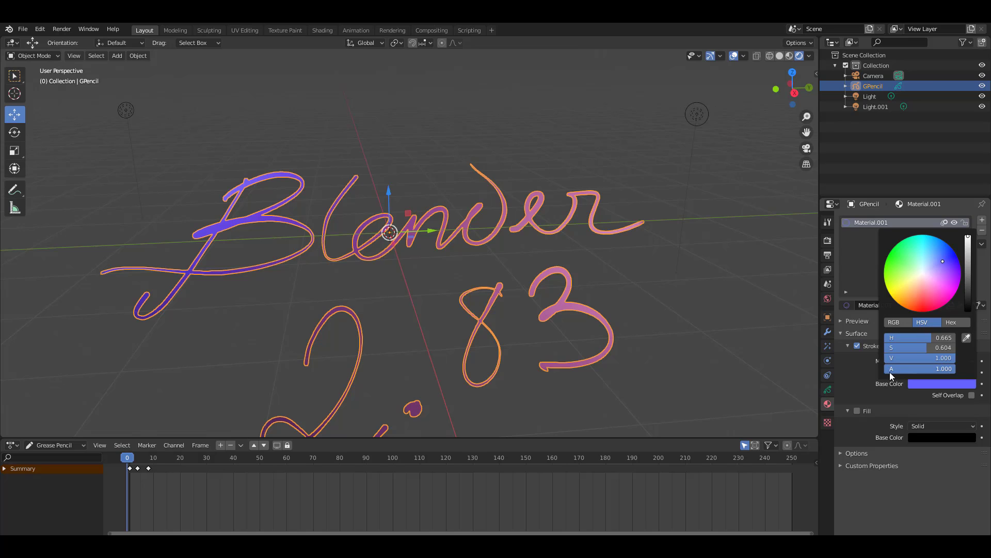
pyautogui.click(925, 275)
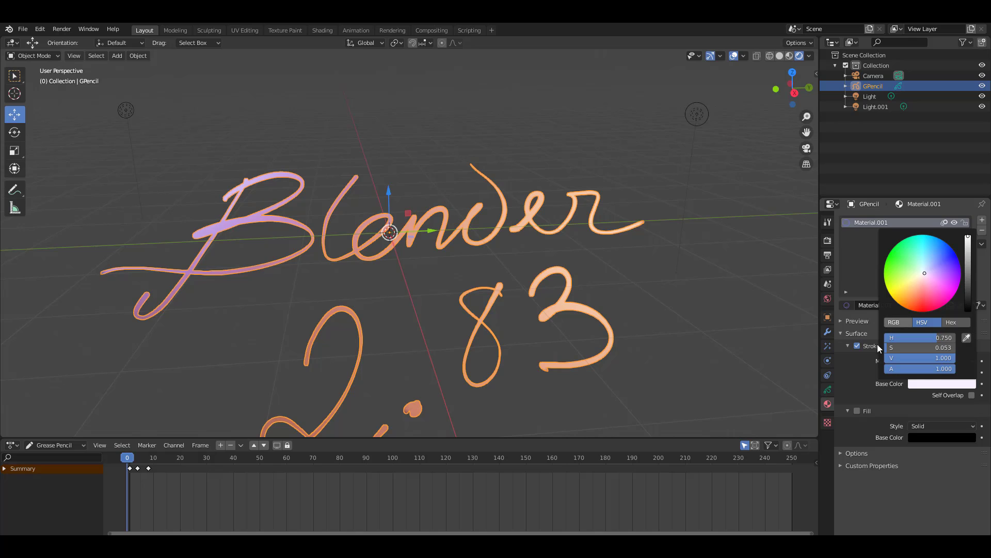
# Try the Blur and Rim visual effects on the Grease Pencil lettering, removing each one again
pyautogui.click(828, 346)
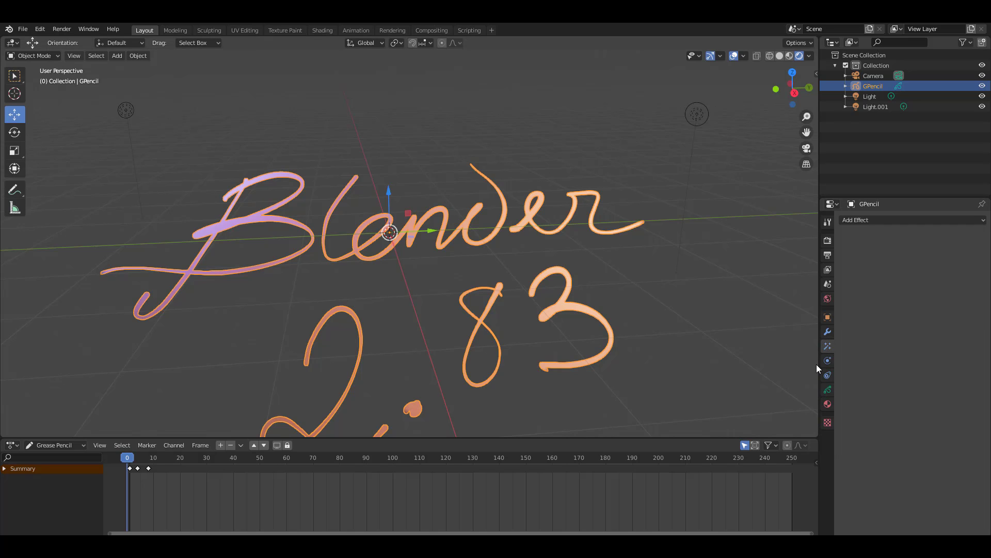
pyautogui.click(877, 219)
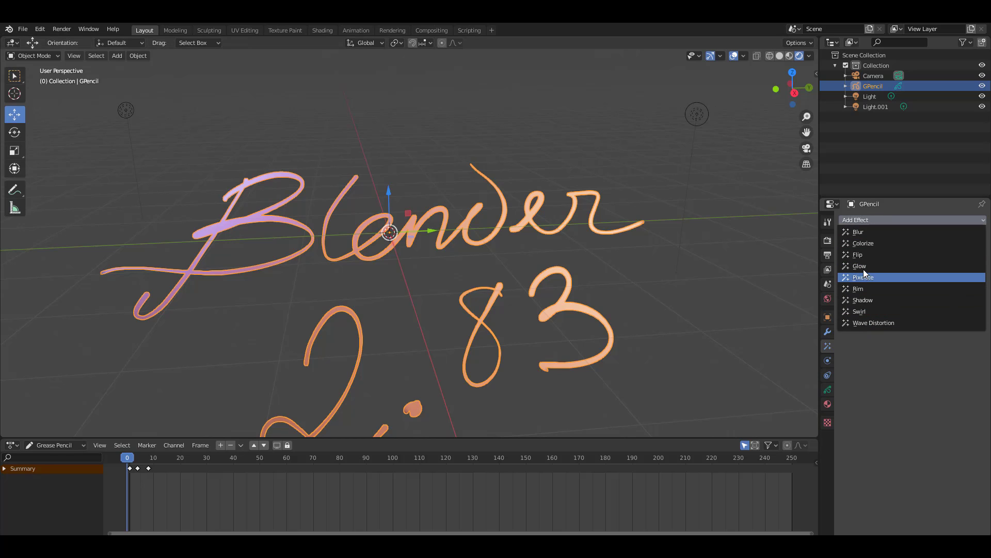
pyautogui.click(872, 231)
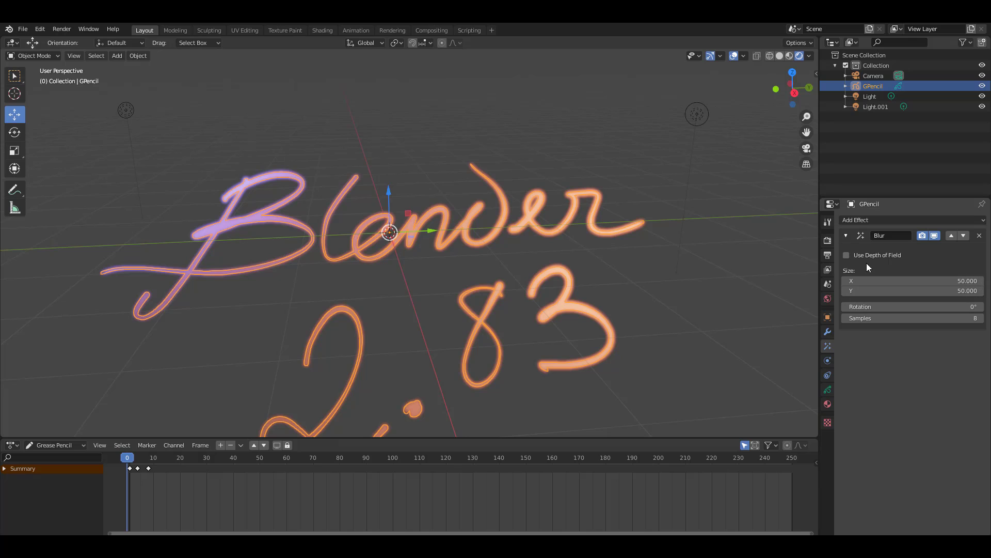
pyautogui.click(979, 235)
pyautogui.click(934, 220)
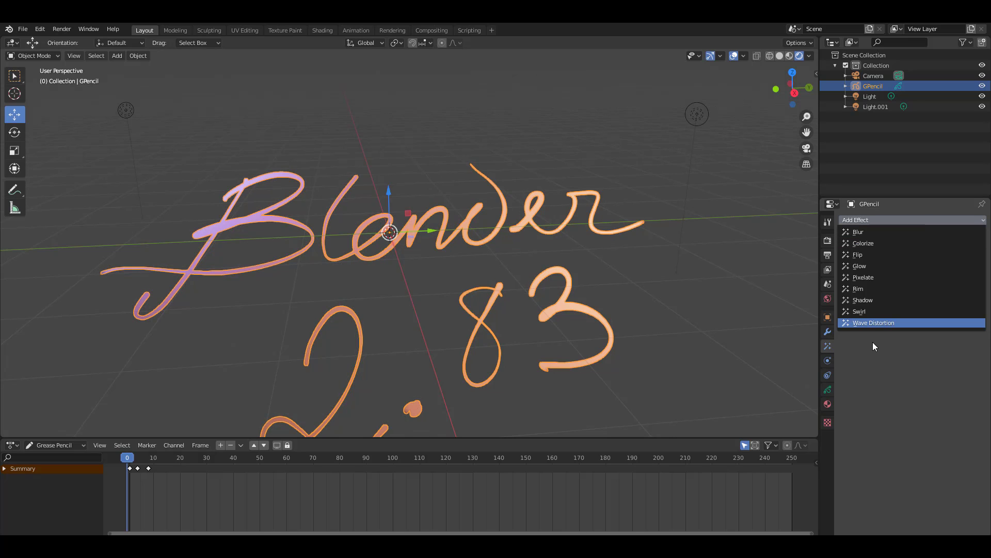
pyautogui.click(871, 287)
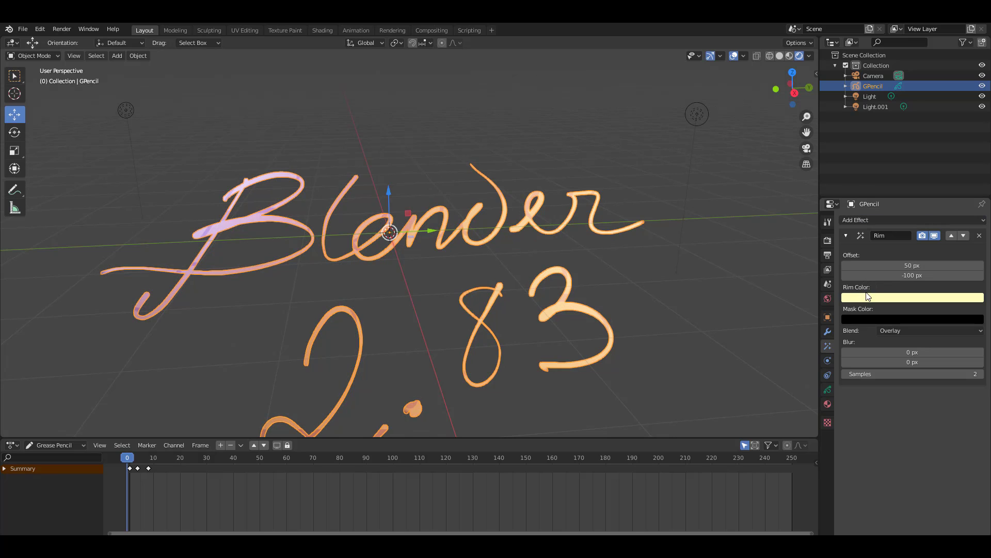
pyautogui.click(979, 235)
# Add a Glow visual effect to the Grease Pencil lettering, deselect the object and inspect the glow from several angles
pyautogui.click(928, 220)
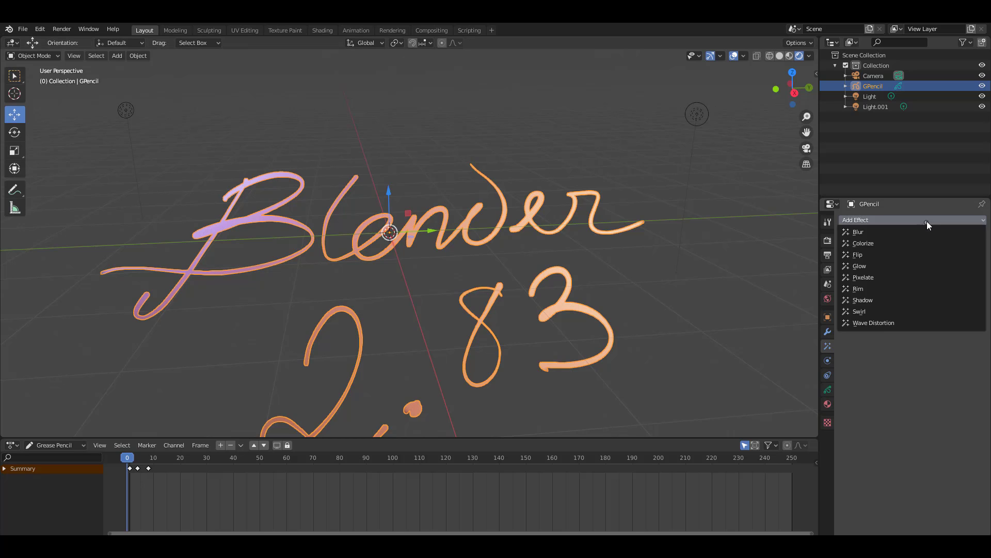
pyautogui.click(875, 267)
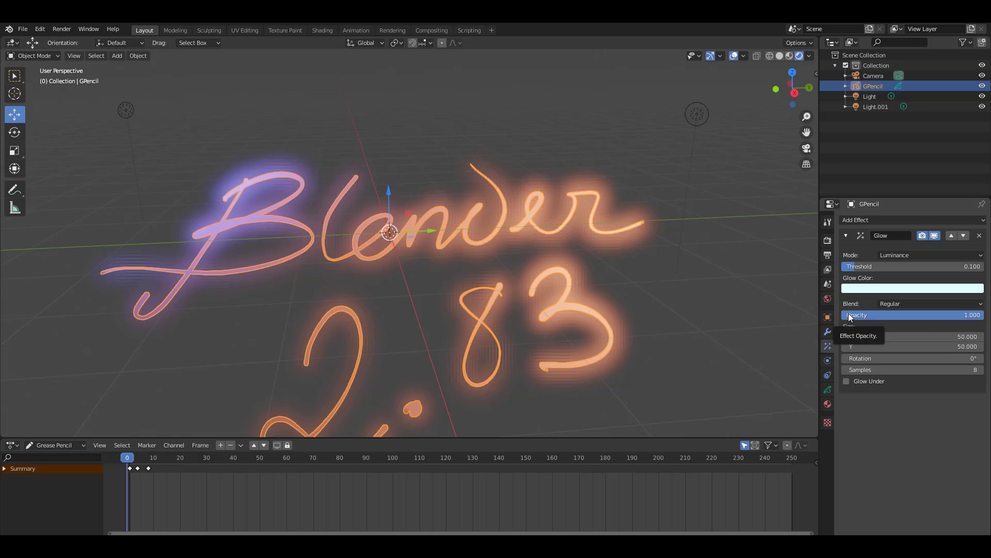
pyautogui.moveTo(636, 308); pyautogui.dragTo(656, 273, button='middle')
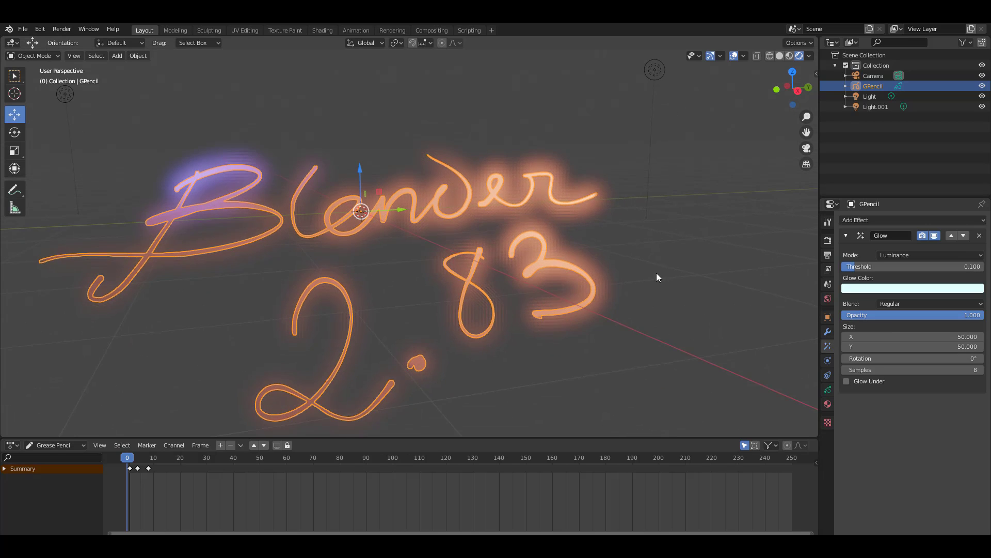
pyautogui.keyDown('ctrl'); pyautogui.moveTo(457, 330); pyautogui.dragTo(538, 310, button='middle'); pyautogui.keyUp('ctrl')
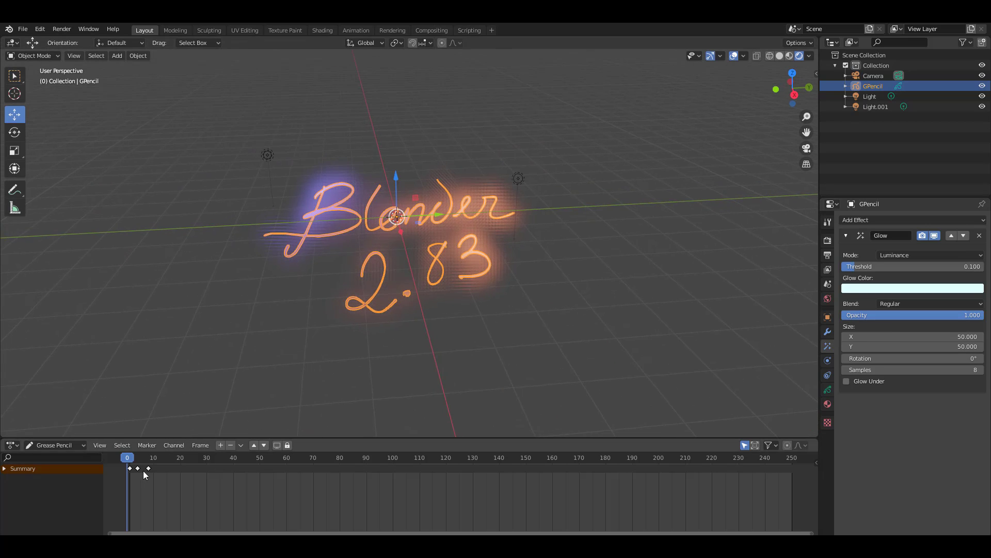
pyautogui.moveTo(132, 460)
pyautogui.mouseDown()
pyautogui.moveTo(150, 460)
pyautogui.moveTo(127, 460)
pyautogui.mouseUp()
pyautogui.moveTo(554, 290)
pyautogui.keyDown('ctrl'); pyautogui.mouseDown(button='middle')
pyautogui.moveTo(602, 213)
pyautogui.moveTo(590, 229)
pyautogui.mouseUp(button='middle'); pyautogui.keyUp('ctrl')
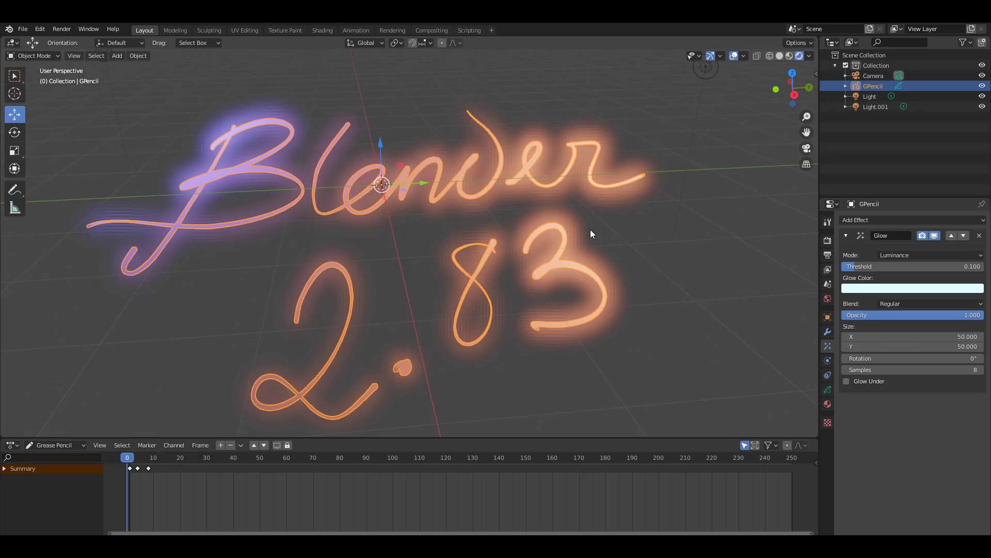
pyautogui.click(592, 234)
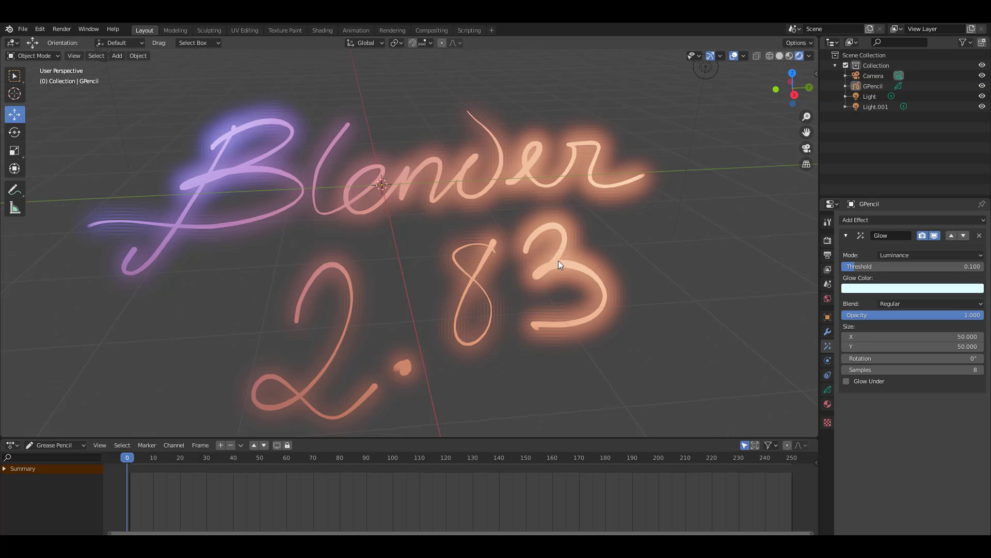
pyautogui.moveTo(624, 274)
pyautogui.mouseDown(button='middle')
pyautogui.moveTo(661, 284)
pyautogui.moveTo(666, 259)
pyautogui.moveTo(488, 271)
pyautogui.moveTo(604, 261)
pyautogui.moveTo(624, 309)
pyautogui.mouseUp(button='middle')
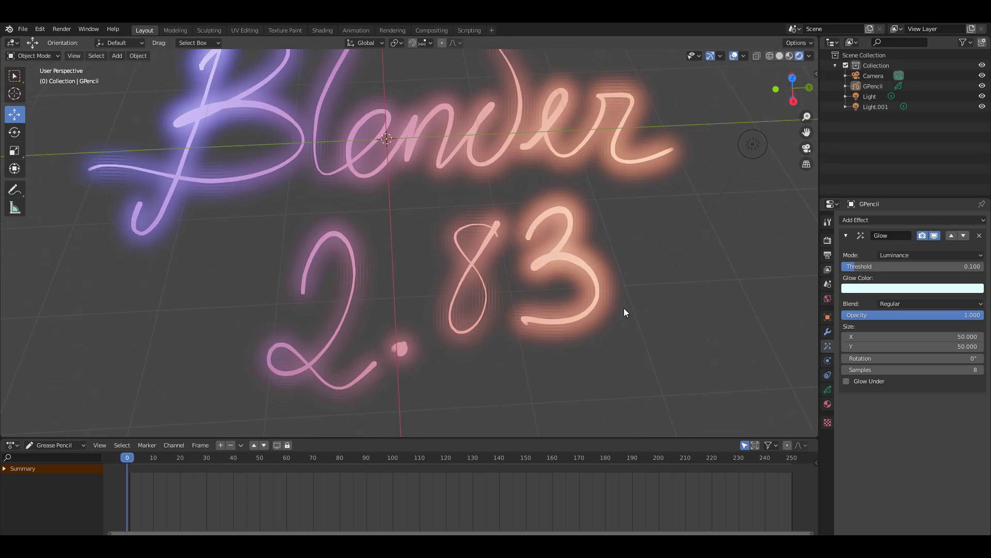
pyautogui.moveTo(476, 363)
pyautogui.keyDown('ctrl'); pyautogui.mouseDown(button='middle')
pyautogui.moveTo(528, 295)
pyautogui.moveTo(467, 370)
pyautogui.moveTo(507, 281)
pyautogui.moveTo(524, 283)
pyautogui.moveTo(543, 239)
pyautogui.moveTo(505, 270)
pyautogui.moveTo(547, 255)
pyautogui.moveTo(522, 254)
pyautogui.moveTo(540, 256)
pyautogui.moveTo(540, 273)
pyautogui.moveTo(532, 253)
pyautogui.moveTo(491, 283)
pyautogui.moveTo(534, 292)
pyautogui.mouseUp(button='middle'); pyautogui.keyUp('ctrl')
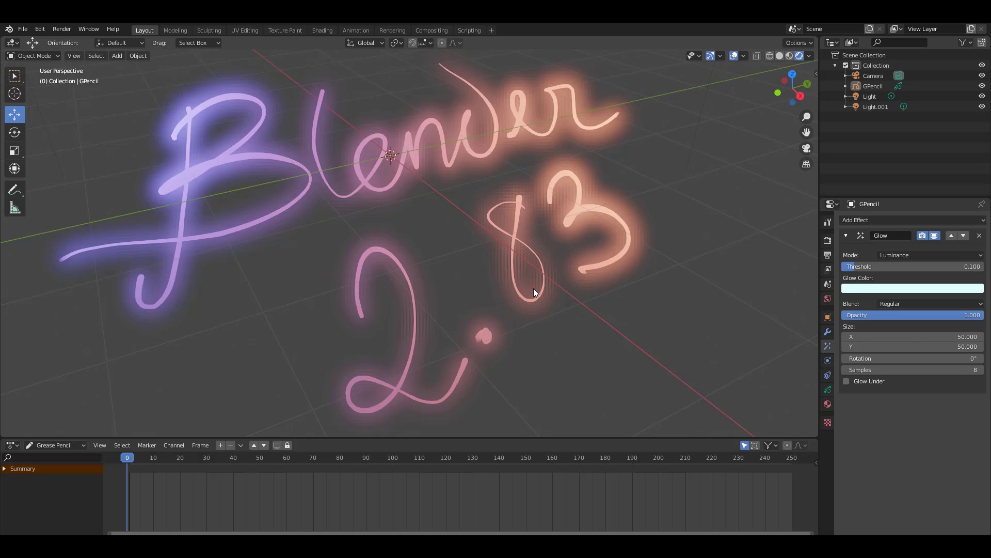
# Start a new file without saving the Grease Pencil scene
pyautogui.click(23, 29)
pyautogui.moveTo(78, 41)
pyautogui.click(177, 41)
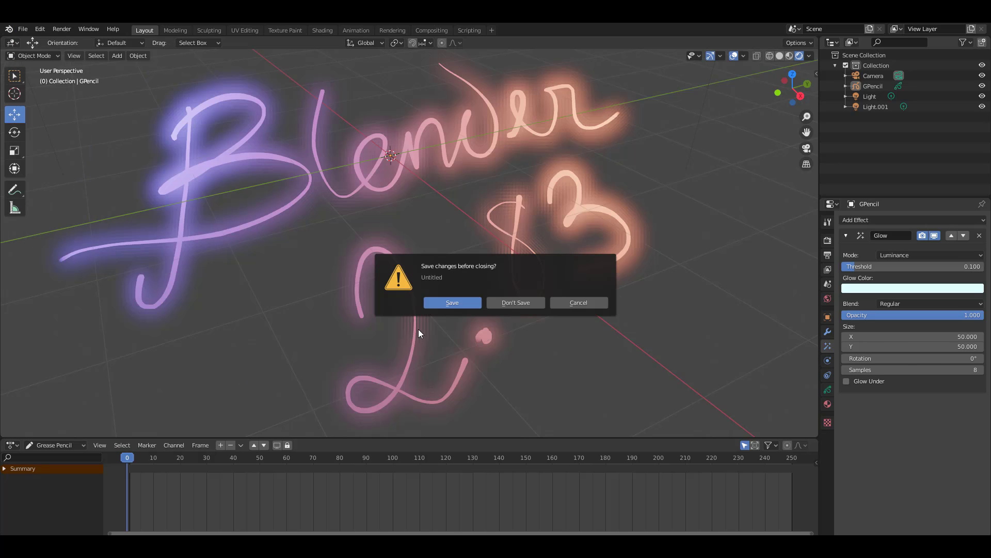
pyautogui.click(537, 299)
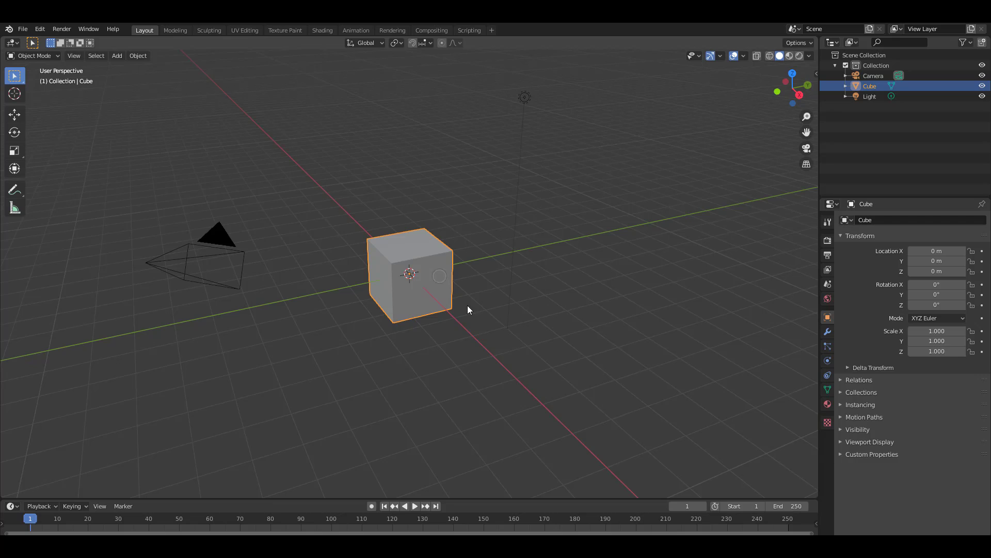
# Delete the default cube and bring up the list of objects that can be added
pyautogui.press('Delete')
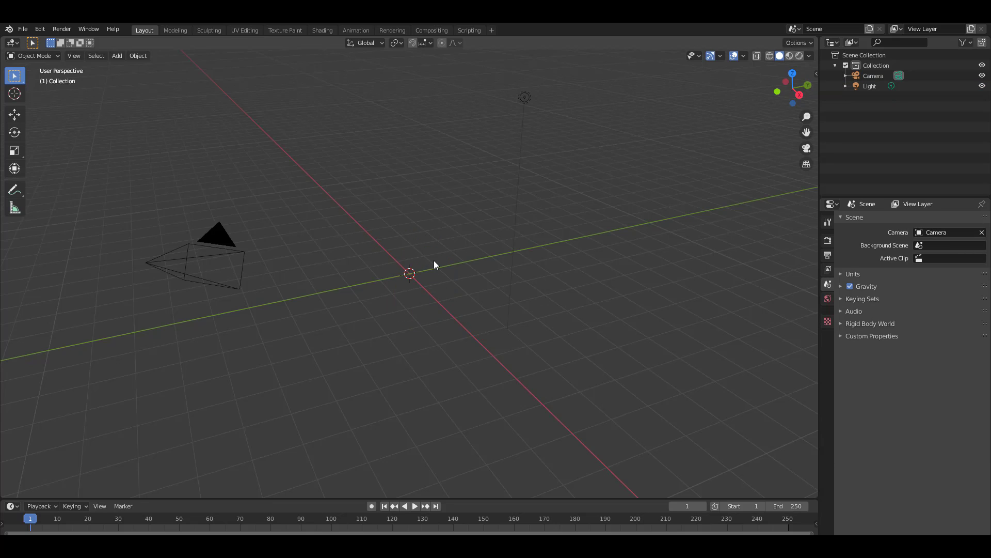
pyautogui.hotkey('shift', 'a')
pyautogui.moveTo(442, 242)
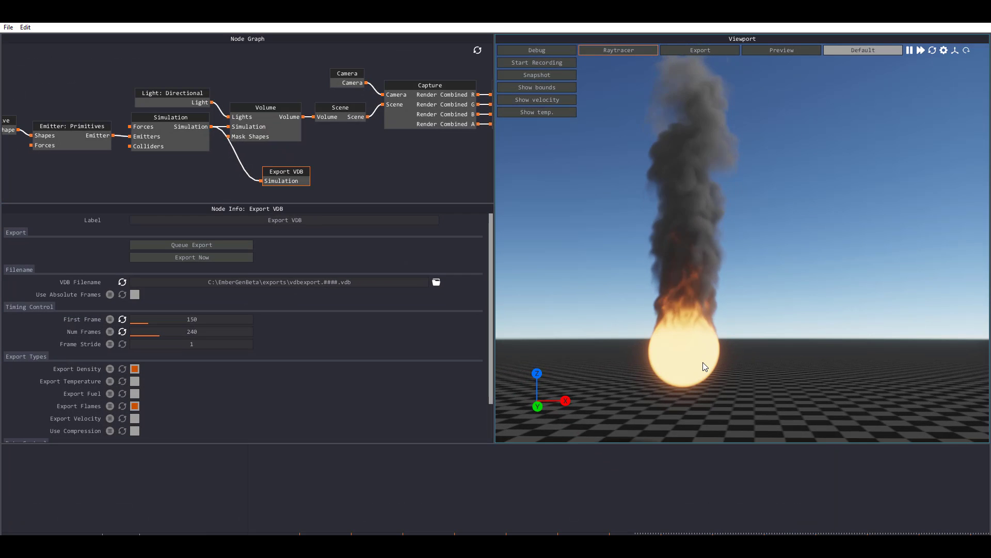
# Switch to EmberGen and move the primitives emitter horizontally across the ground so the burning fireball travels with it
pyautogui.moveTo(726, 360)
pyautogui.mouseDown(button='middle')
pyautogui.moveTo(710, 361)
pyautogui.moveTo(714, 371)
pyautogui.mouseUp(button='middle')
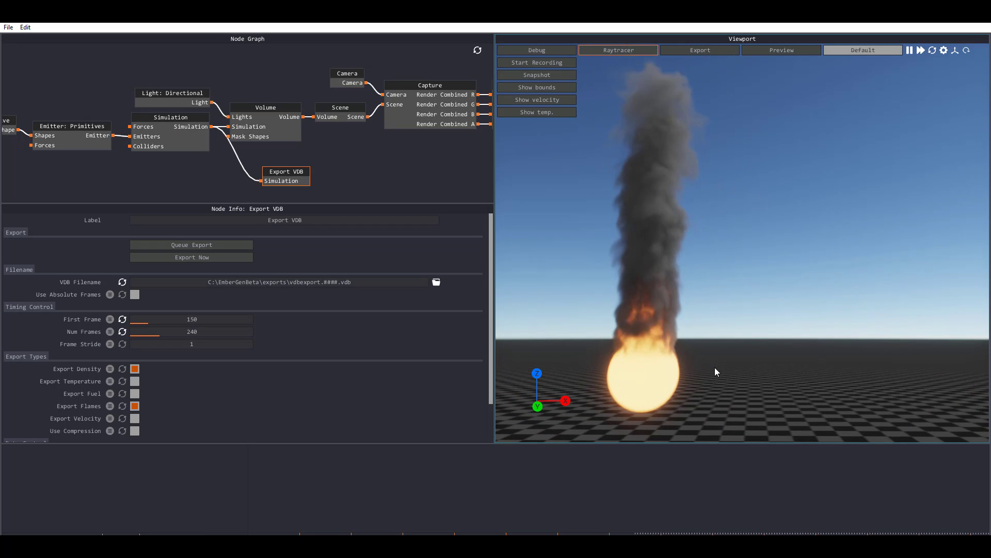
pyautogui.click(73, 134)
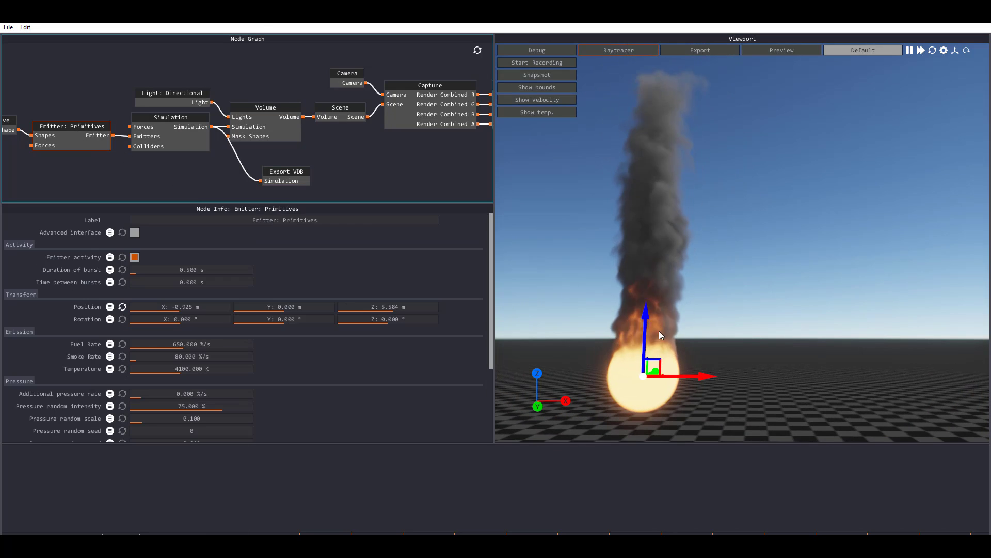
pyautogui.moveTo(708, 373); pyautogui.dragTo(754, 349)
pyautogui.moveTo(755, 350); pyautogui.dragTo(667, 358, button='middle')
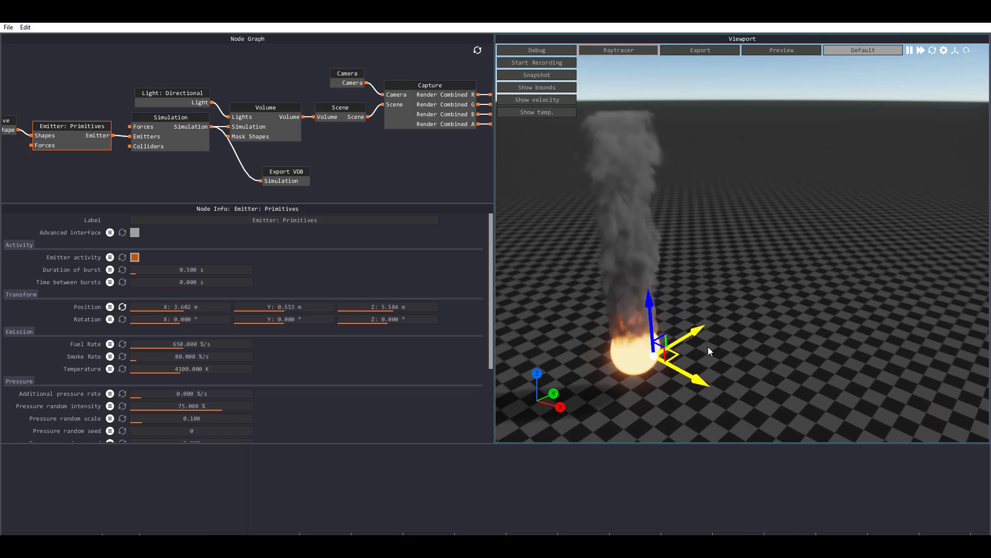
pyautogui.moveTo(651, 353); pyautogui.dragTo(694, 360)
pyautogui.moveTo(695, 364); pyautogui.dragTo(755, 339, button='middle')
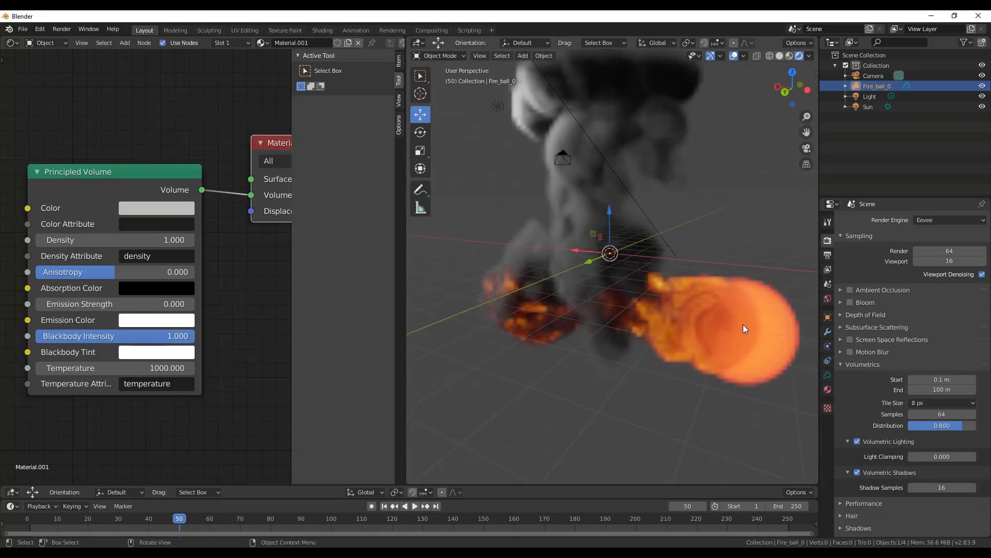
# Read the Render section of the Blender 2.83 volume object notes, highlighting the default grid names density, color and temperature
pyautogui.moveTo(744, 328); pyautogui.dragTo(692, 360, button='middle')
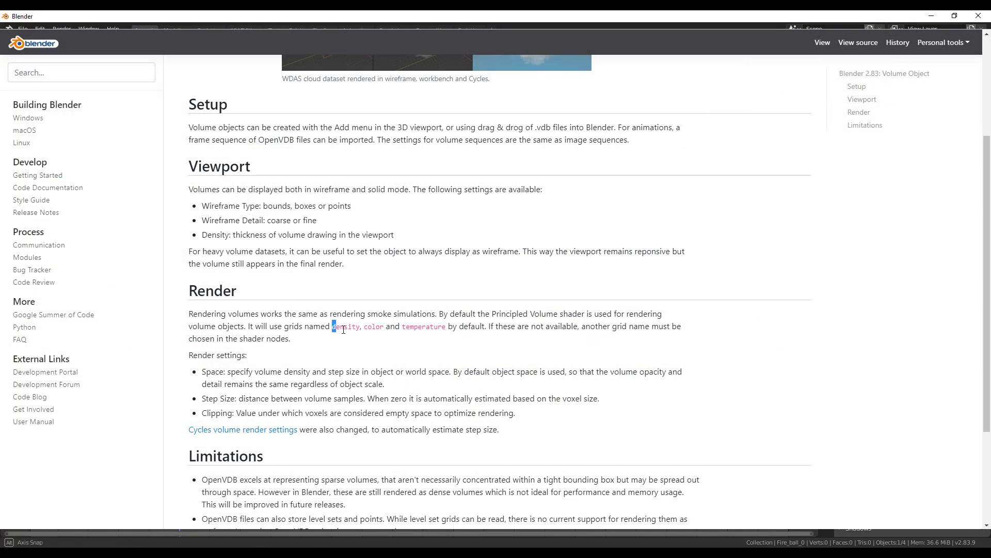
pyautogui.moveTo(332, 326); pyautogui.dragTo(450, 329)
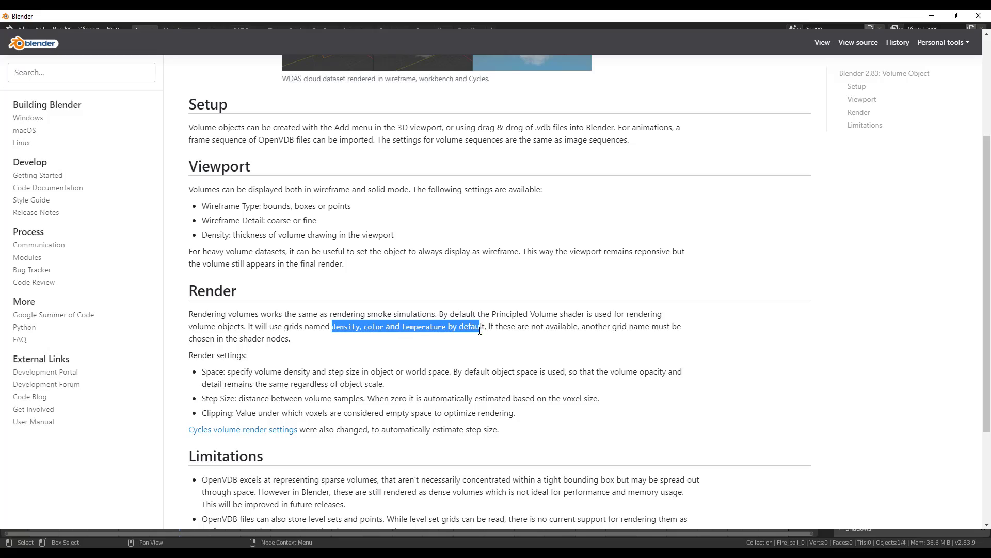
pyautogui.click(504, 350)
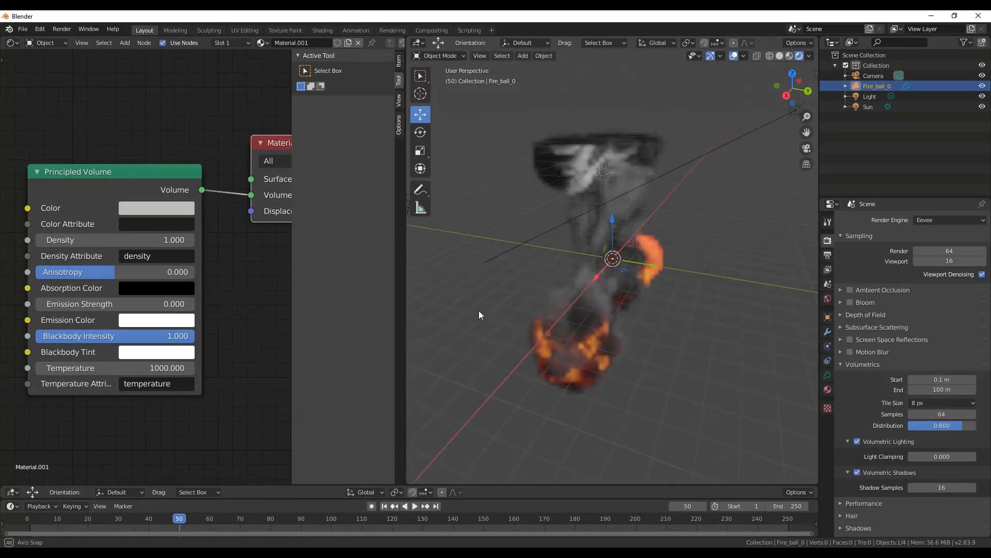
# Set the Principled Volume's Blackbody Intensity to 10 in Blender and inspect the fireball volume up close and from other sides
pyautogui.moveTo(478, 311); pyautogui.dragTo(681, 299, button='middle')
pyautogui.moveTo(405, 326); pyautogui.dragTo(715, 262, button='middle')
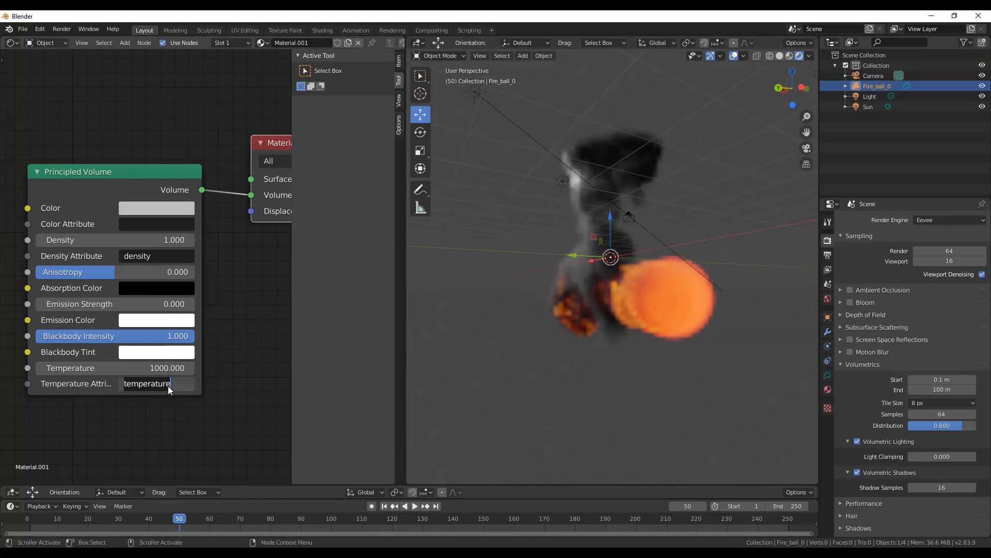
pyautogui.moveTo(169, 386); pyautogui.dragTo(187, 390)
pyautogui.doubleClick(199, 341)
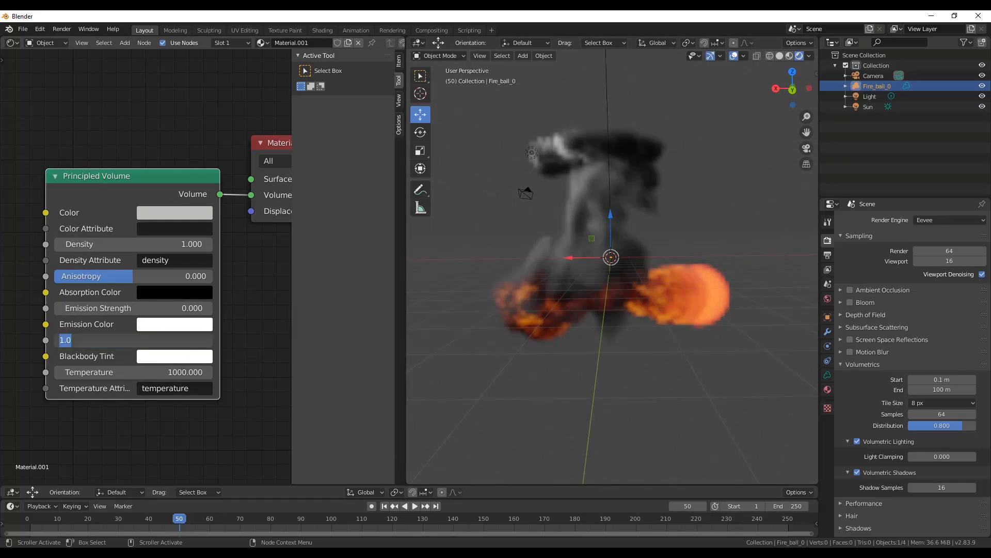
pyautogui.write('10')
pyautogui.press('Return')
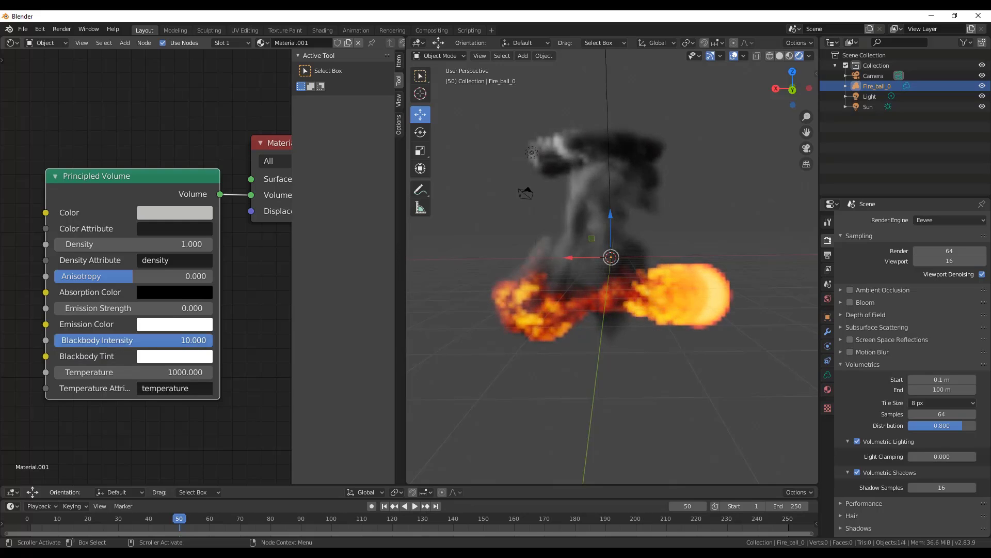
pyautogui.scroll(6, 744, 366)
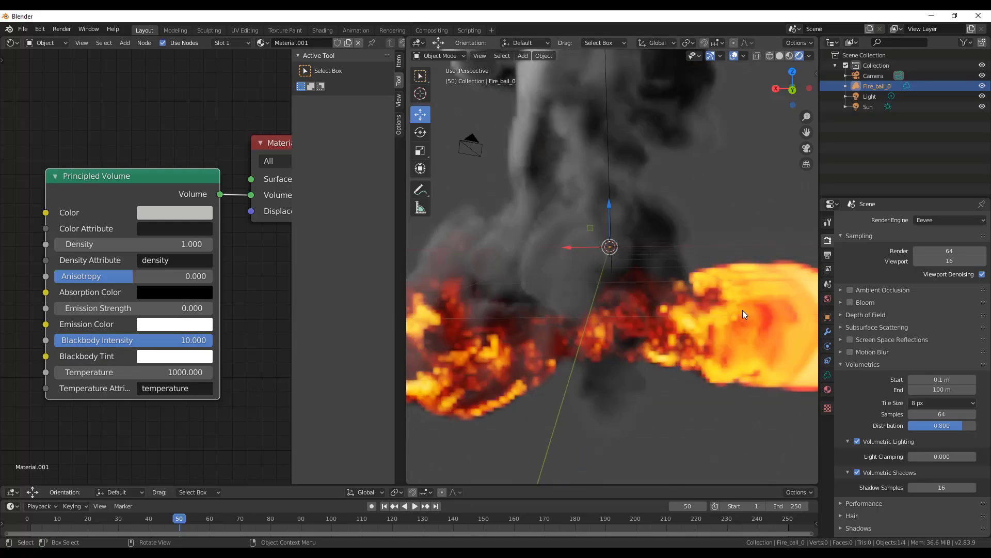
pyautogui.moveTo(742, 310)
pyautogui.mouseDown(button='middle')
pyautogui.moveTo(622, 322)
pyautogui.moveTo(683, 309)
pyautogui.moveTo(565, 313)
pyautogui.moveTo(736, 303)
pyautogui.mouseUp(button='middle')
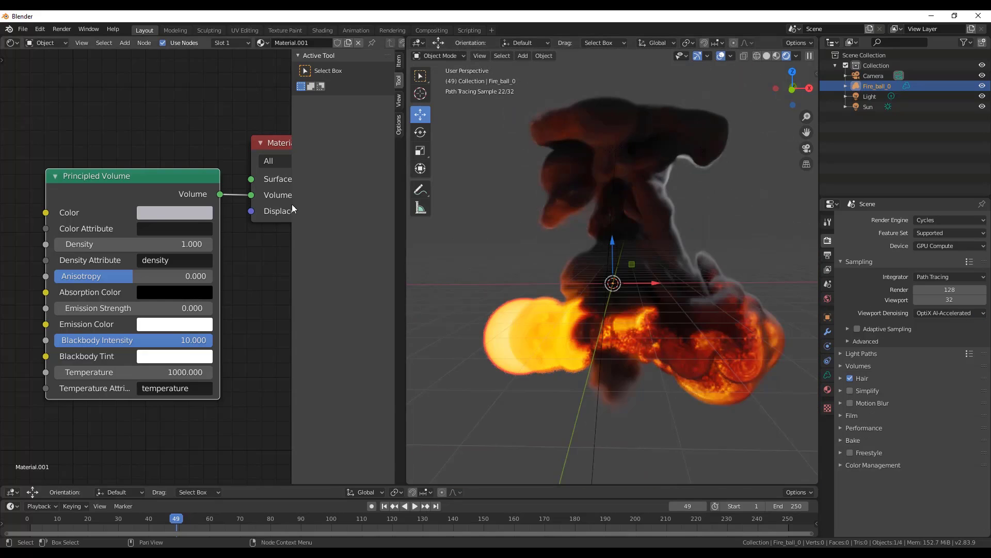
pyautogui.moveTo(711, 296); pyautogui.dragTo(564, 289, button='middle')
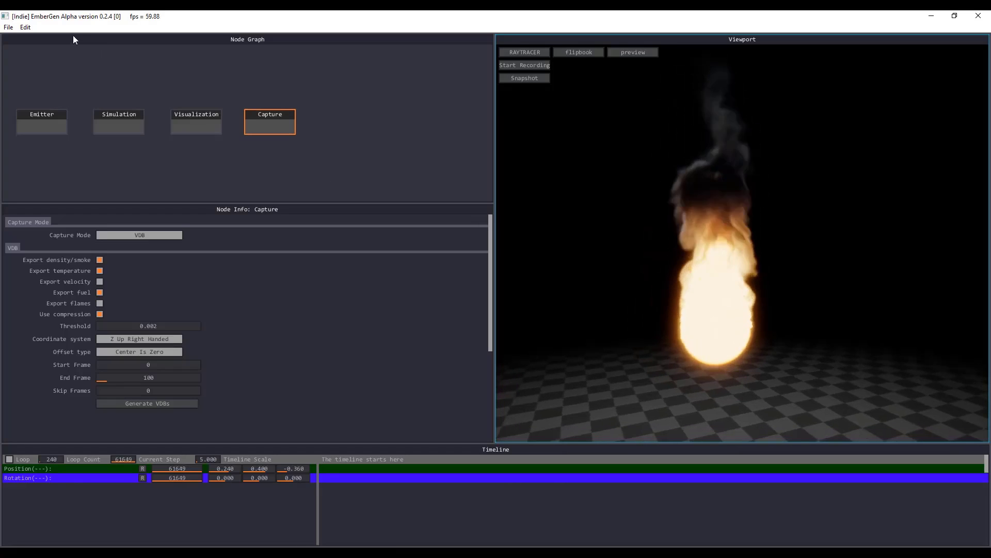
# Switch to EmberGen Alpha and choose a shape type for the Emitter node
pyautogui.click(37, 124)
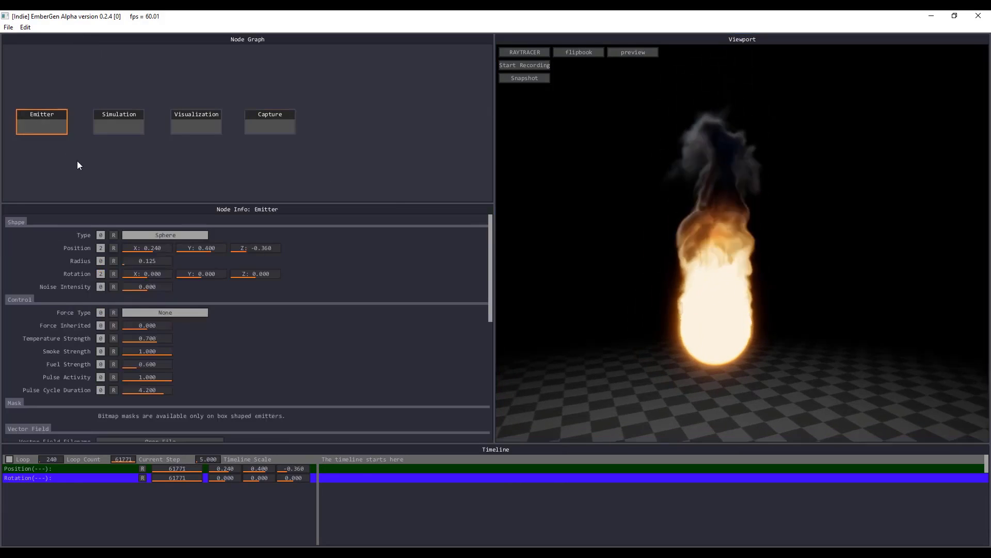
pyautogui.click(181, 235)
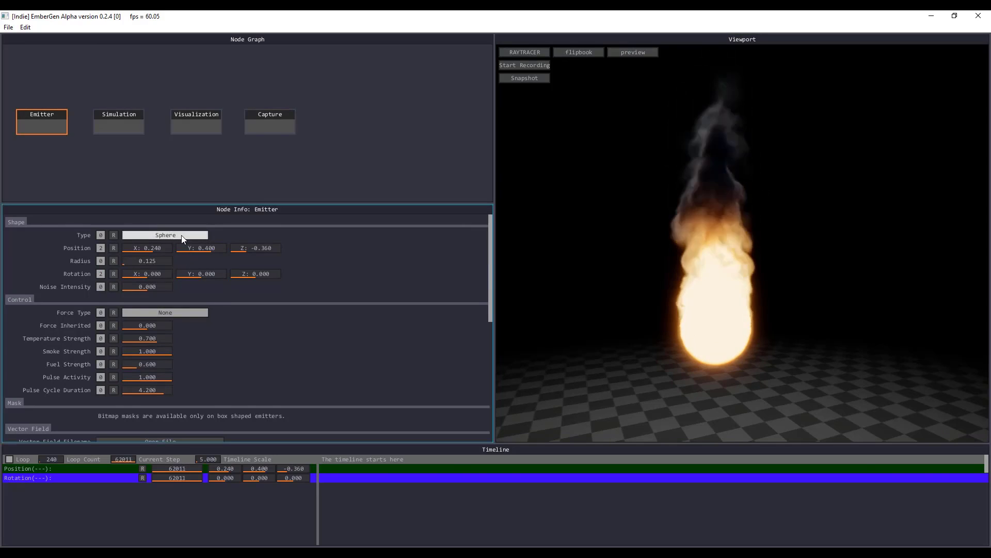
pyautogui.click(188, 280)
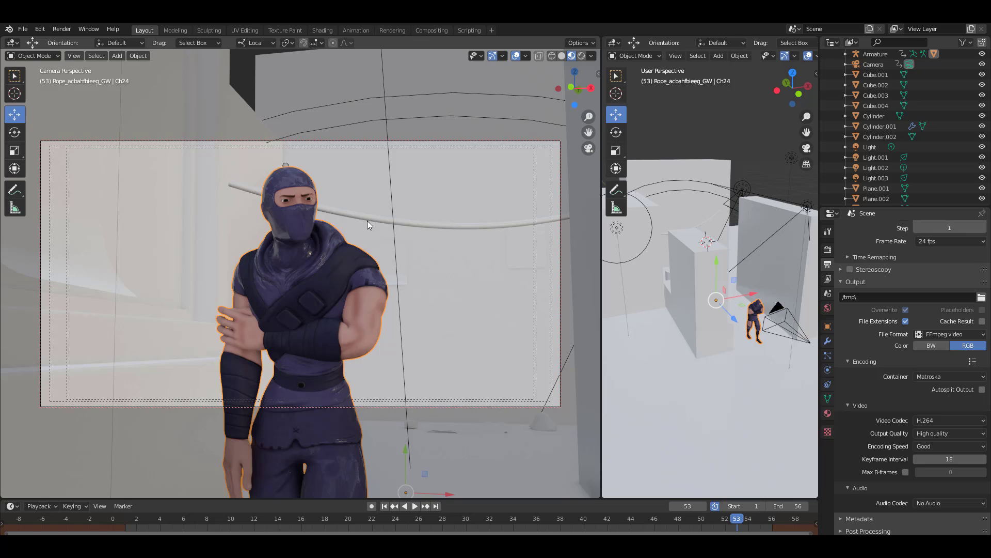
# Display the render settings in a widened properties area and select the ninja character's armature
pyautogui.click(829, 251)
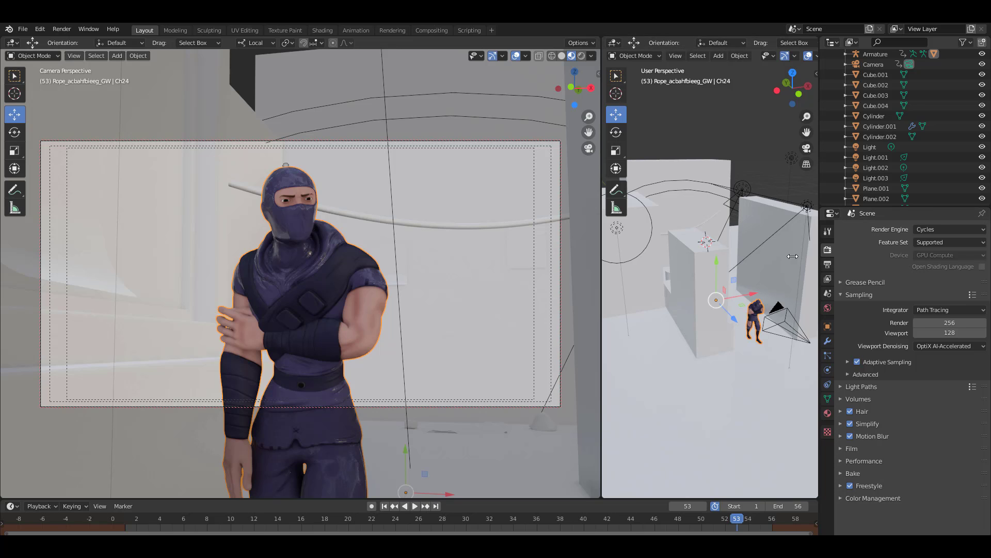
pyautogui.moveTo(820, 262); pyautogui.dragTo(732, 262)
pyautogui.click(366, 291)
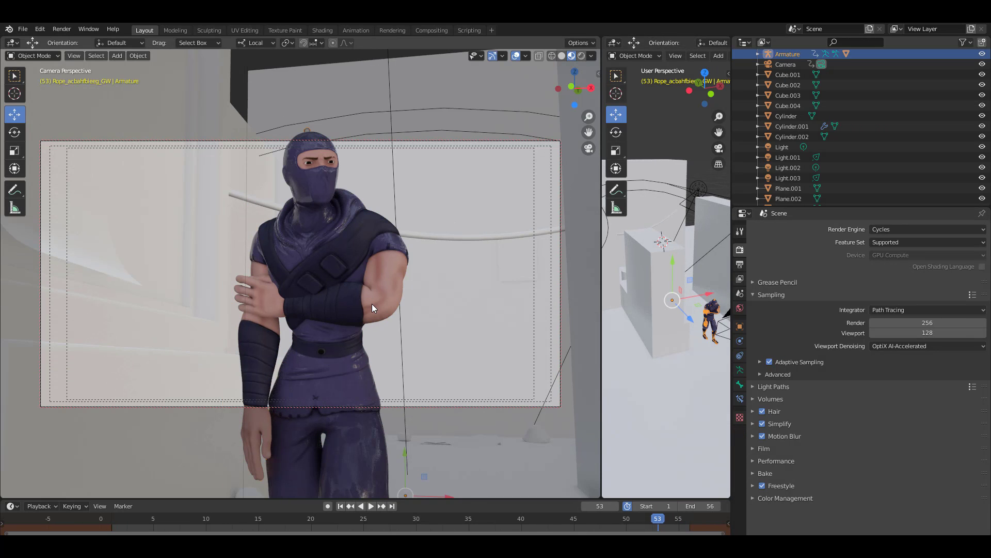
# Show the ninja scene with Rendered viewport shading in the camera view
pyautogui.moveTo(388, 315); pyautogui.dragTo(385, 314, button='middle')
pyautogui.scroll(-2, 389, 315)
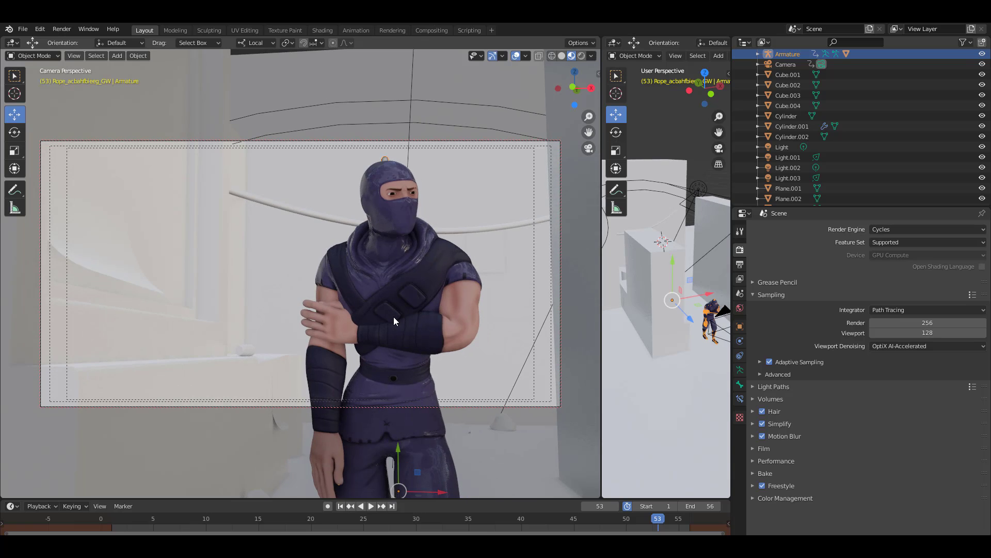
pyautogui.scroll(-3, 395, 314)
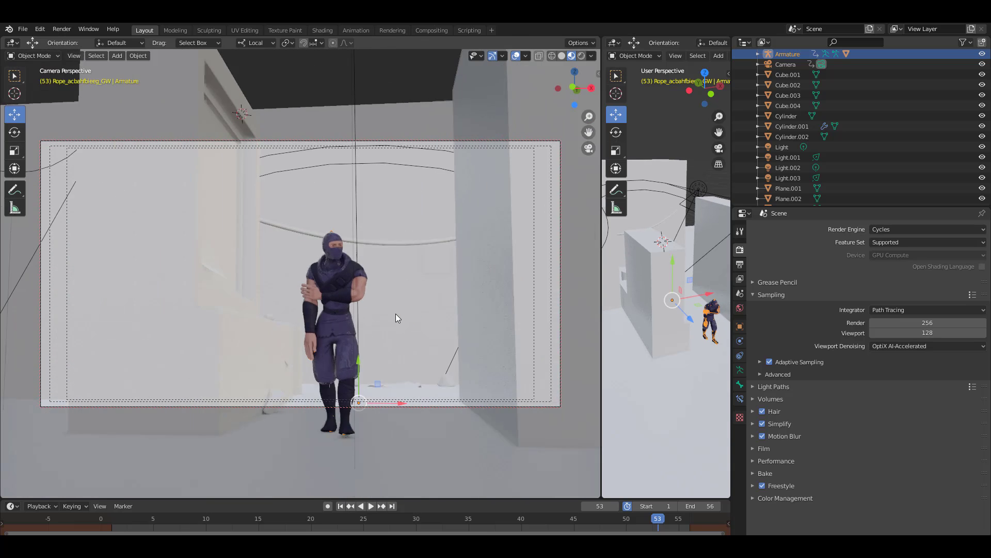
pyautogui.scroll(3, 395, 314)
pyautogui.moveTo(429, 316); pyautogui.dragTo(408, 304, button='middle')
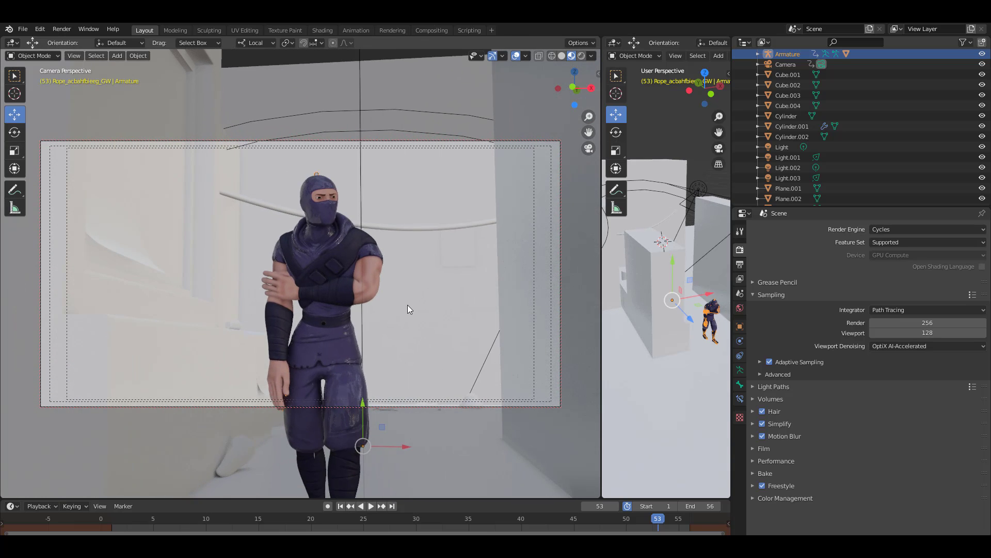
pyautogui.scroll(1, 403, 302)
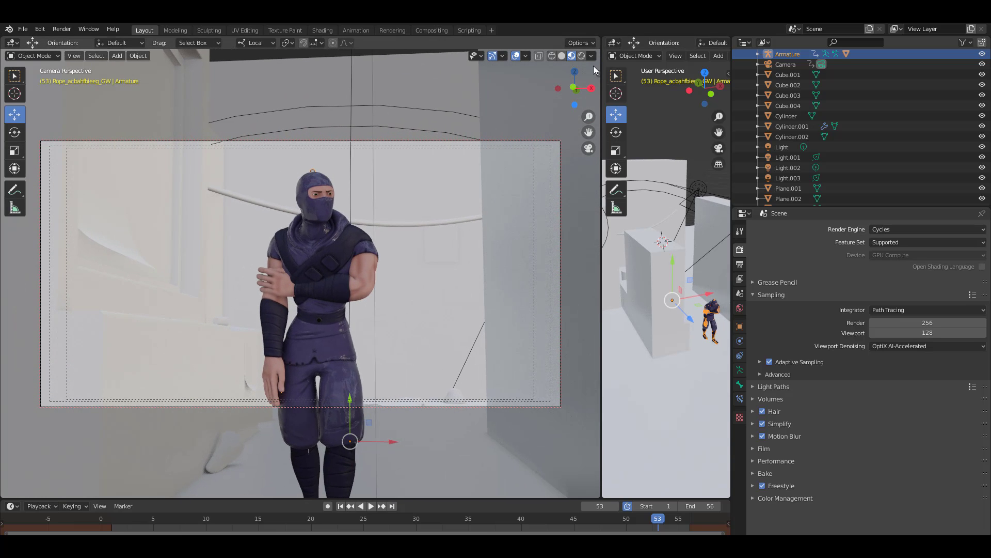
pyautogui.click(582, 56)
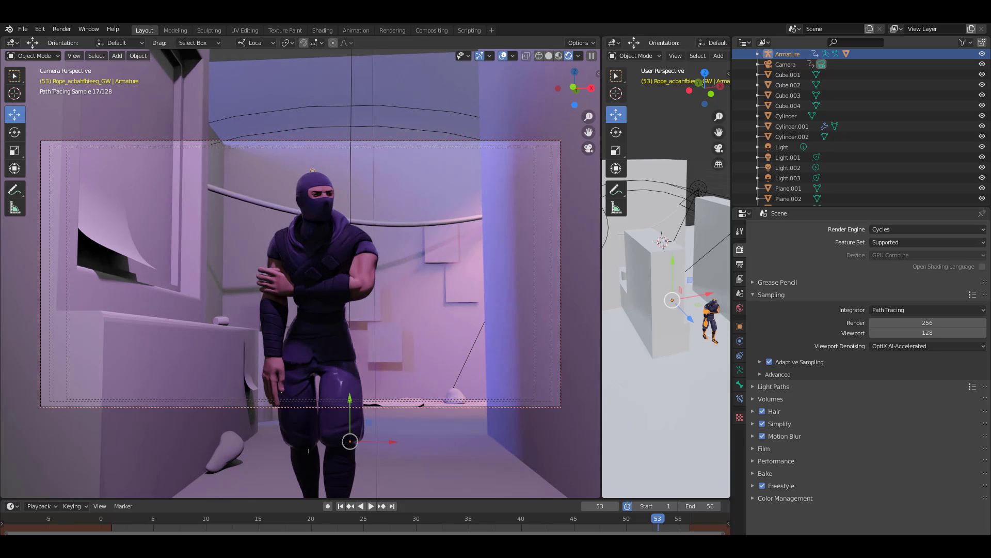
# Widen the second viewport, select the point light Light.002 and change its color to red
pyautogui.click(612, 268)
pyautogui.moveTo(603, 269); pyautogui.dragTo(452, 269)
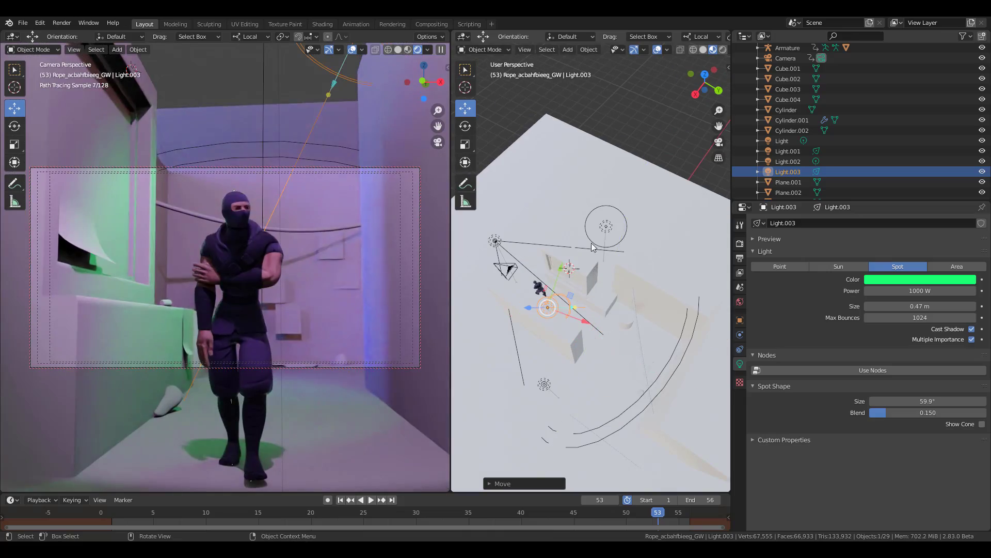
pyautogui.click(605, 226)
pyautogui.click(920, 279)
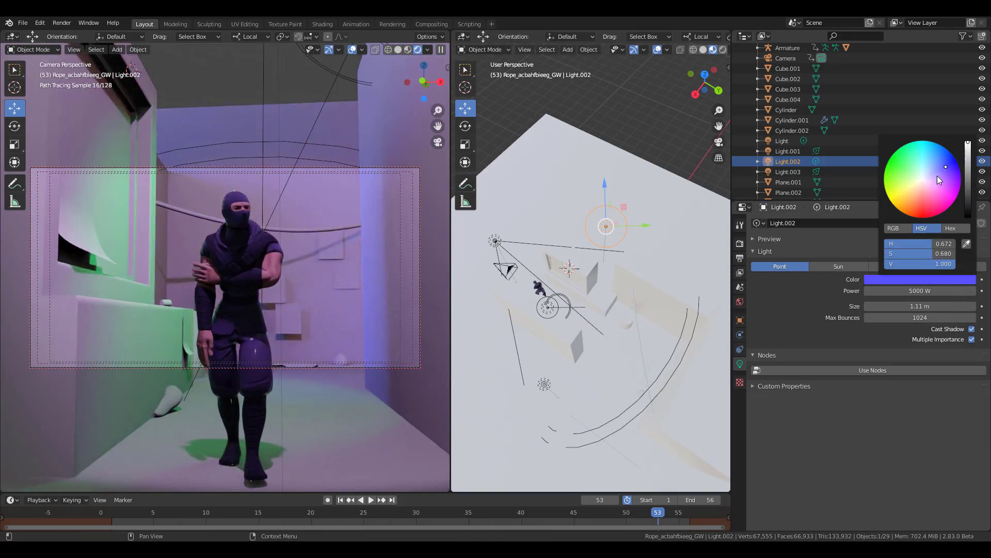
pyautogui.moveTo(938, 176); pyautogui.dragTo(921, 216)
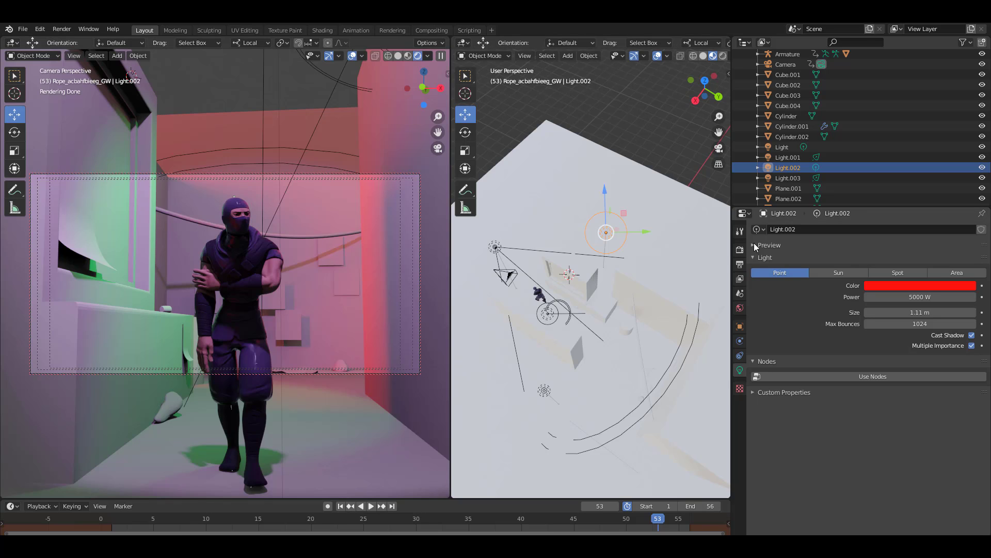
# Switch the scene's render engine to Eevee and enlarge the camera viewport
pyautogui.click(740, 251)
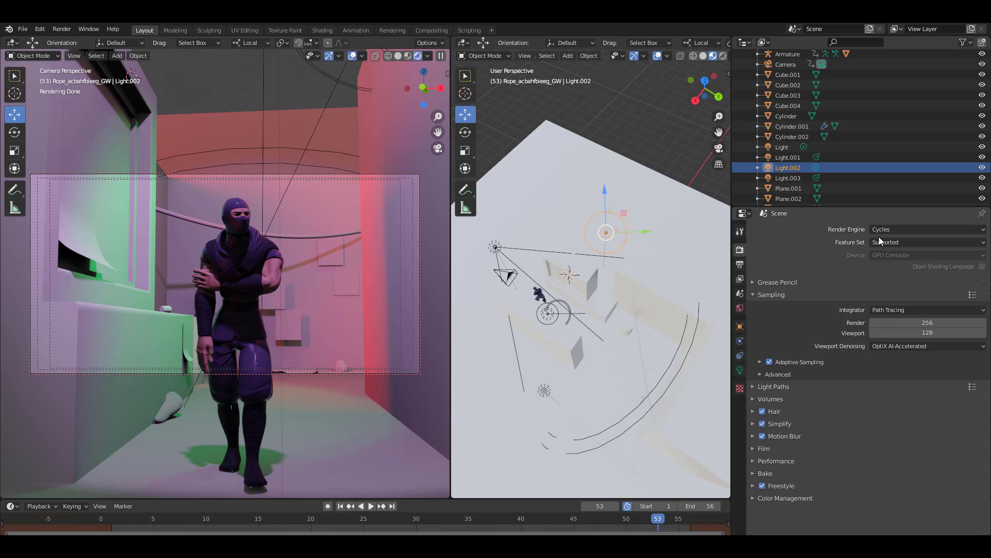
pyautogui.click(897, 230)
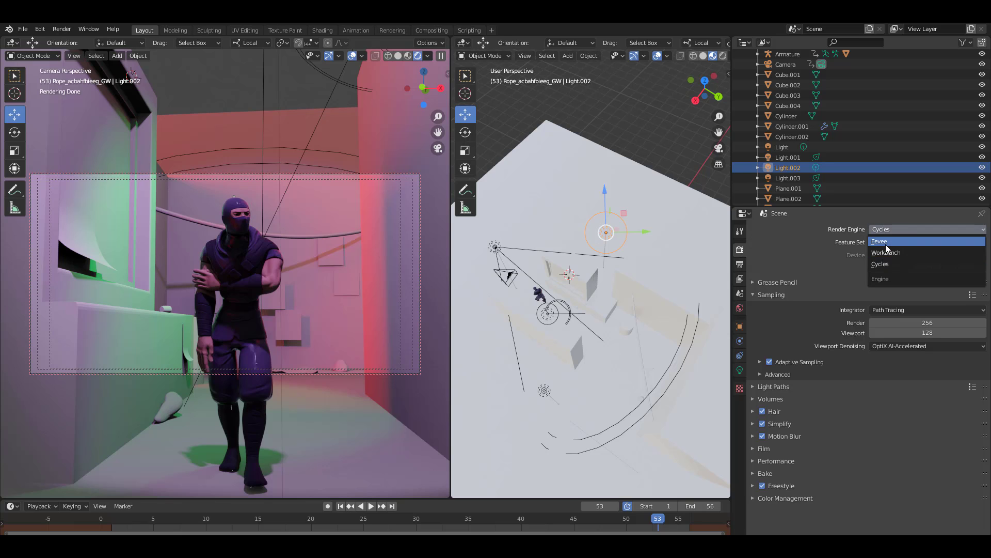
pyautogui.click(885, 243)
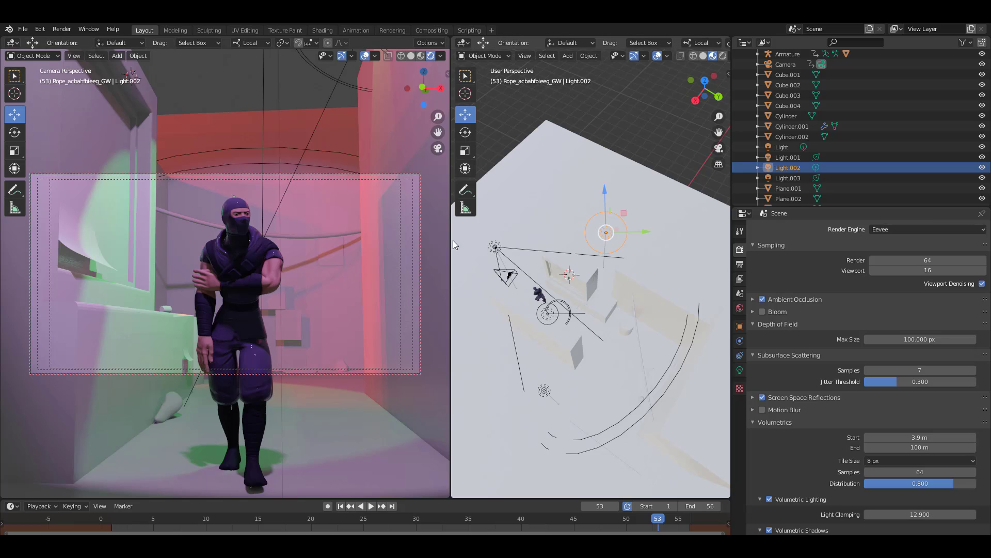
pyautogui.moveTo(596, 241); pyautogui.dragTo(686, 270)
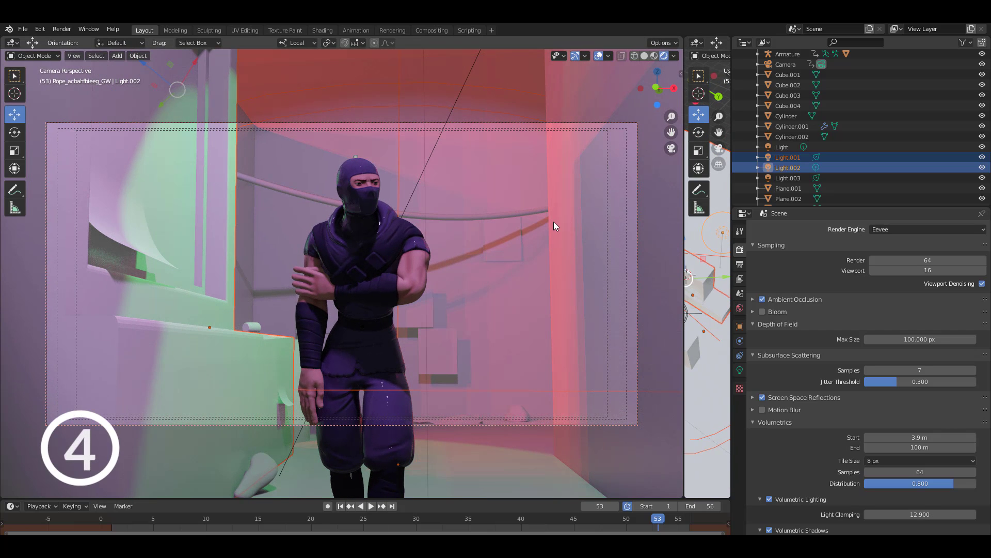
# Preview the Diffuse Light, Emission and Specular Light render passes in the camera viewport
pyautogui.click(674, 55)
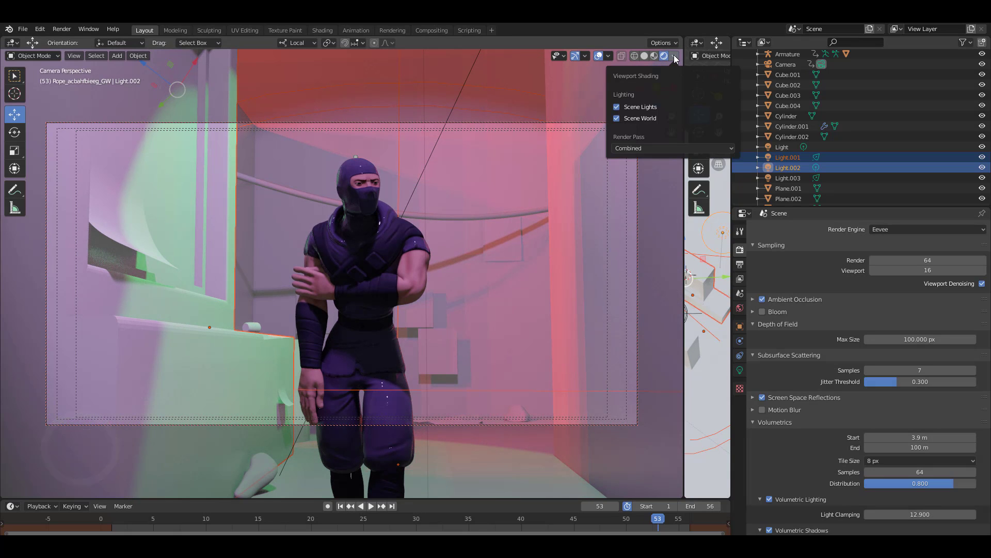
pyautogui.click(637, 149)
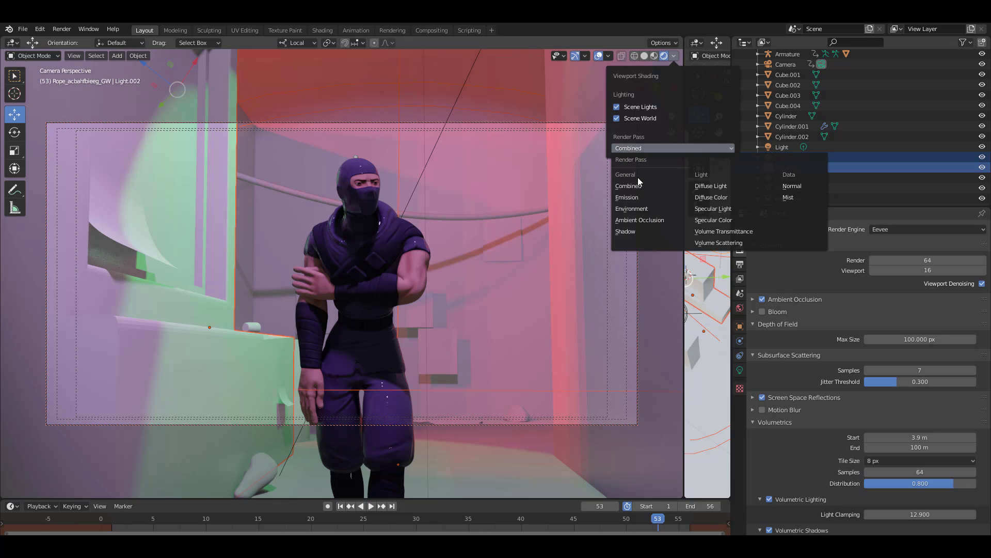
pyautogui.click(710, 186)
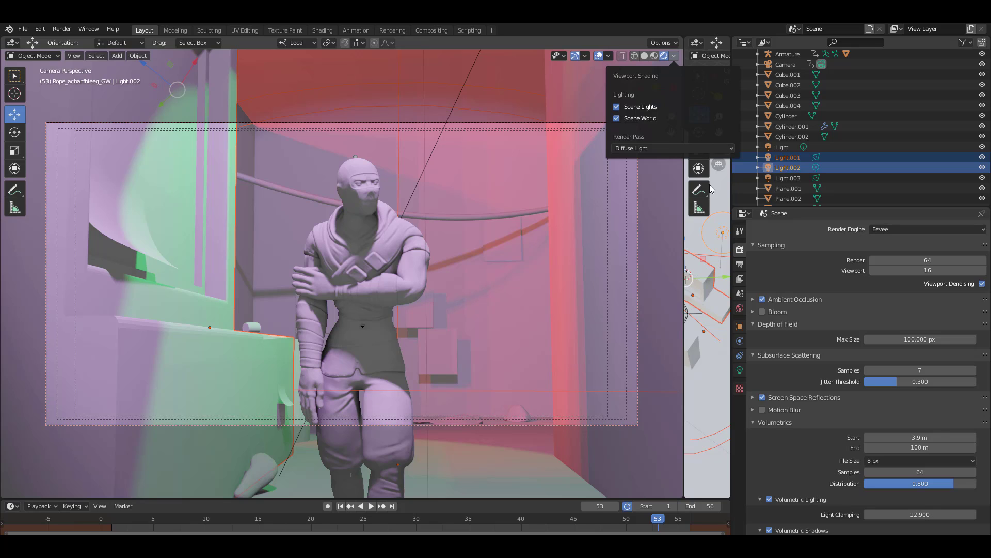
pyautogui.click(689, 149)
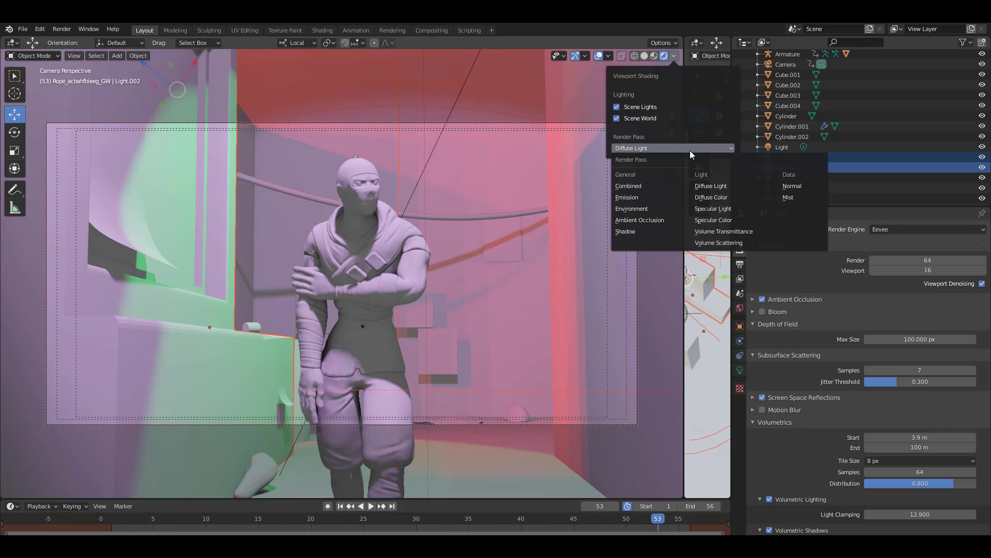
pyautogui.click(650, 198)
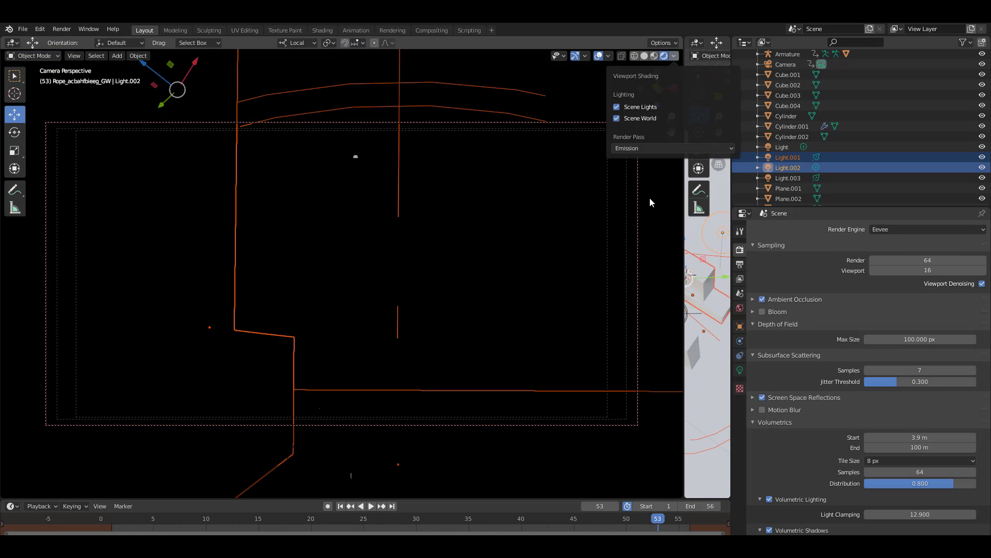
pyautogui.click(655, 149)
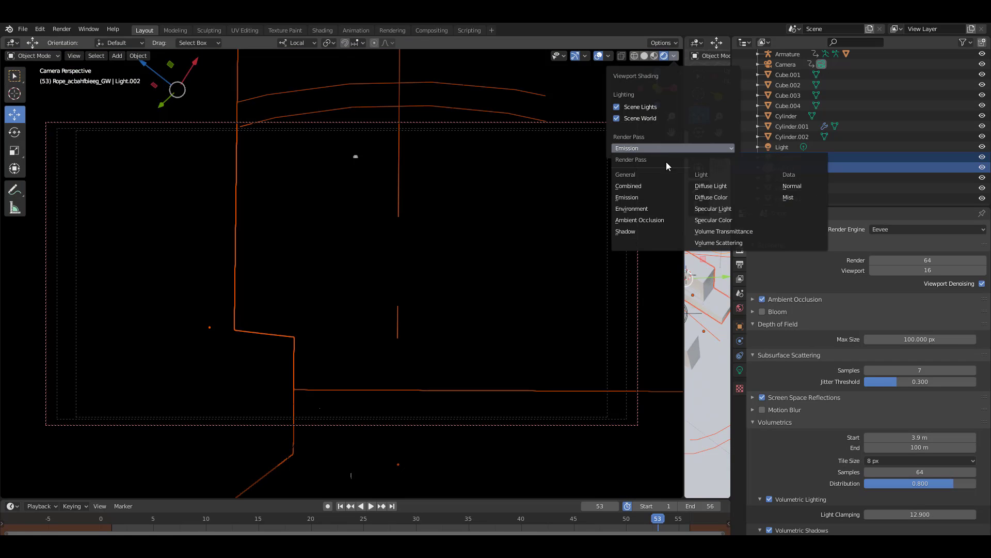
pyautogui.click(708, 208)
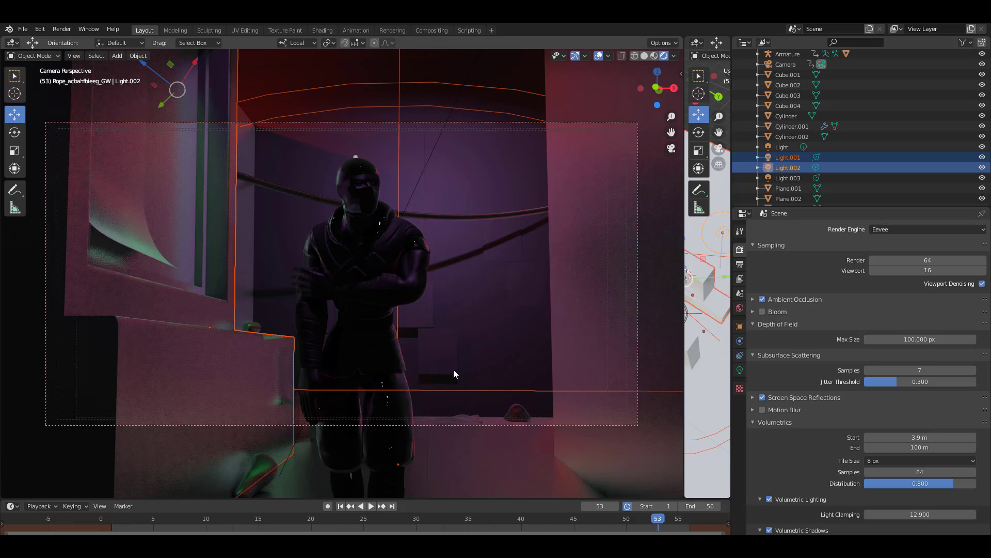
# Preview the Volume Scattering, Diffuse Color and Shadow render passes in the camera viewport
pyautogui.click(674, 56)
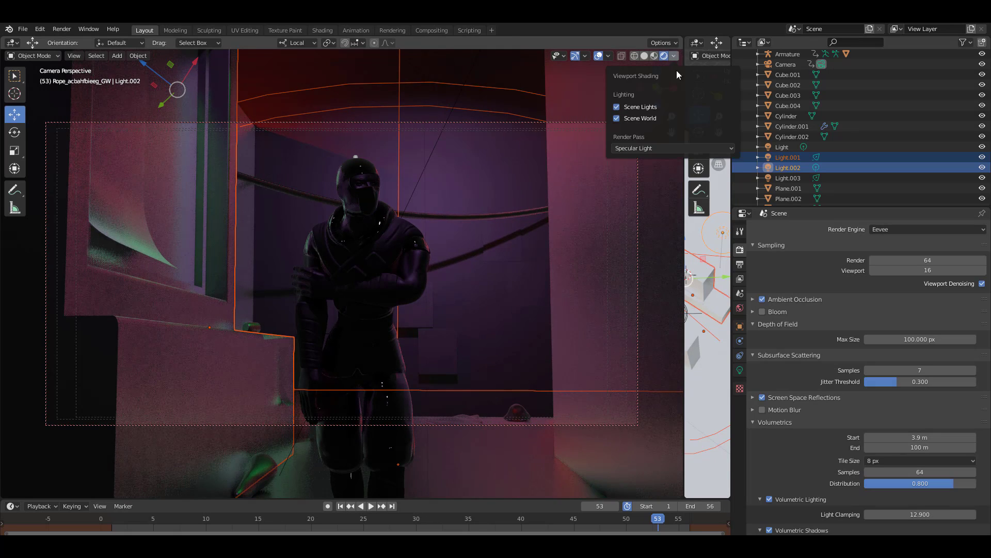
pyautogui.click(655, 149)
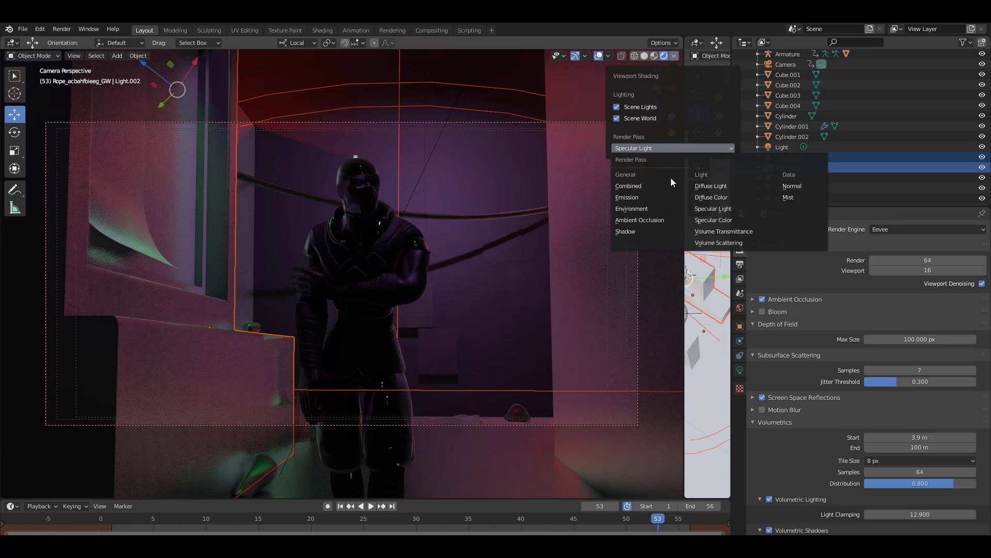
pyautogui.click(718, 242)
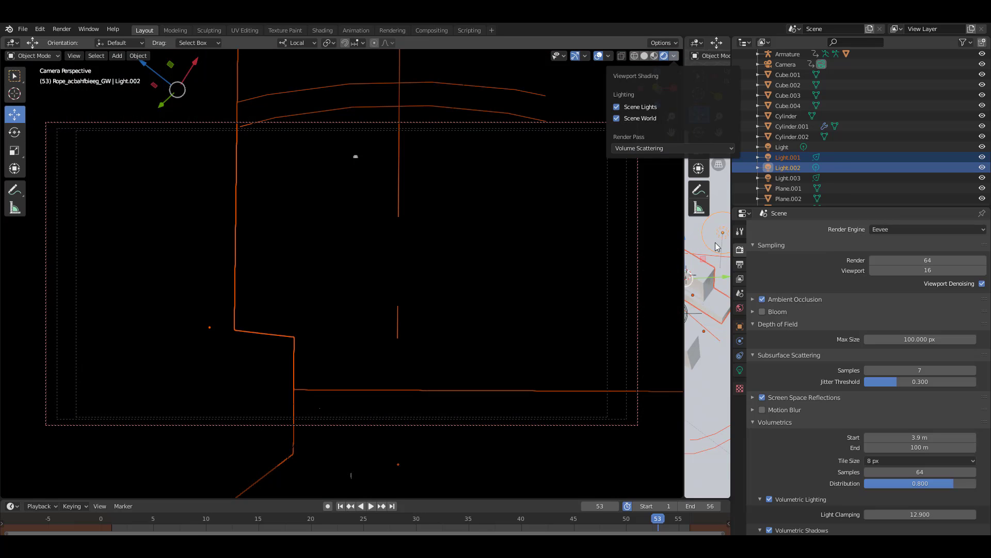
pyautogui.click(689, 147)
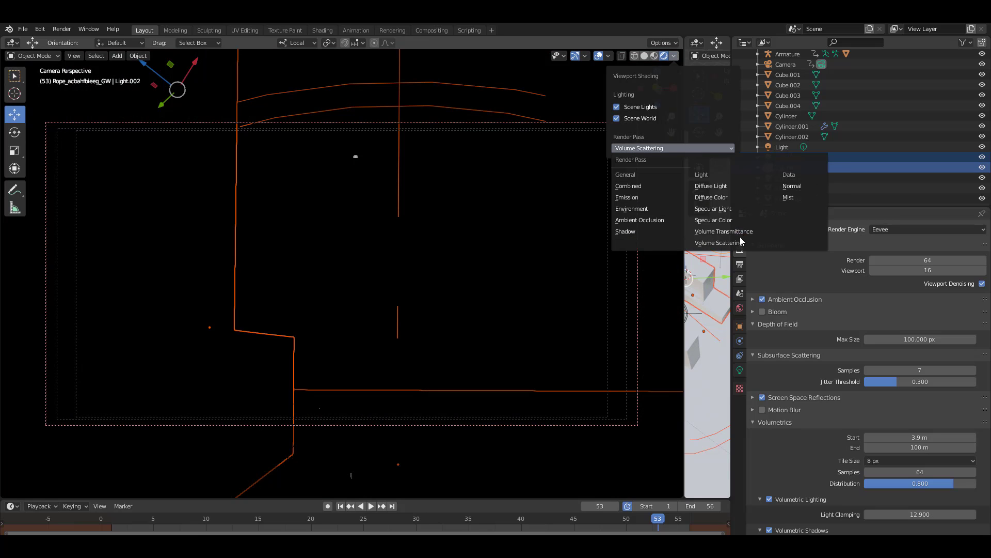
pyautogui.click(729, 197)
pyautogui.click(690, 149)
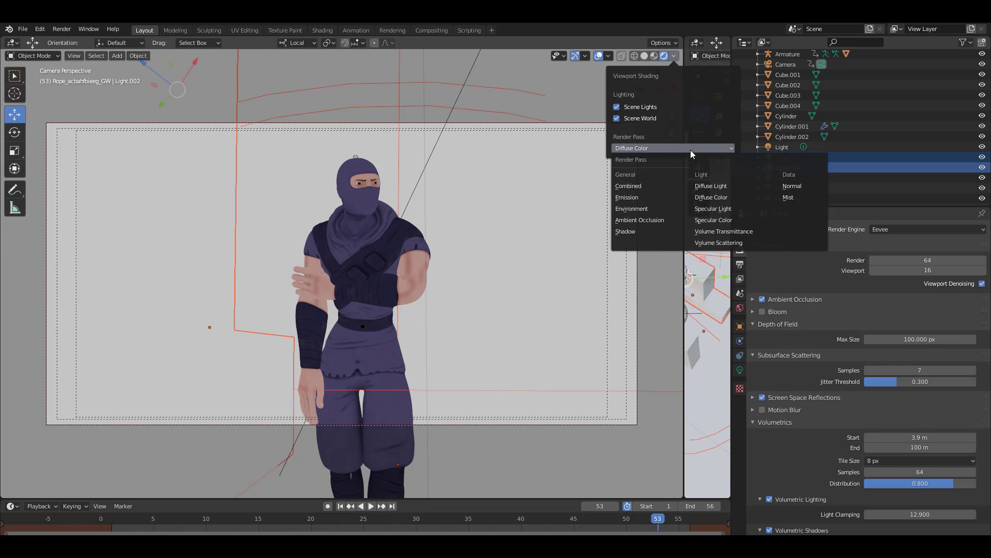
pyautogui.click(640, 229)
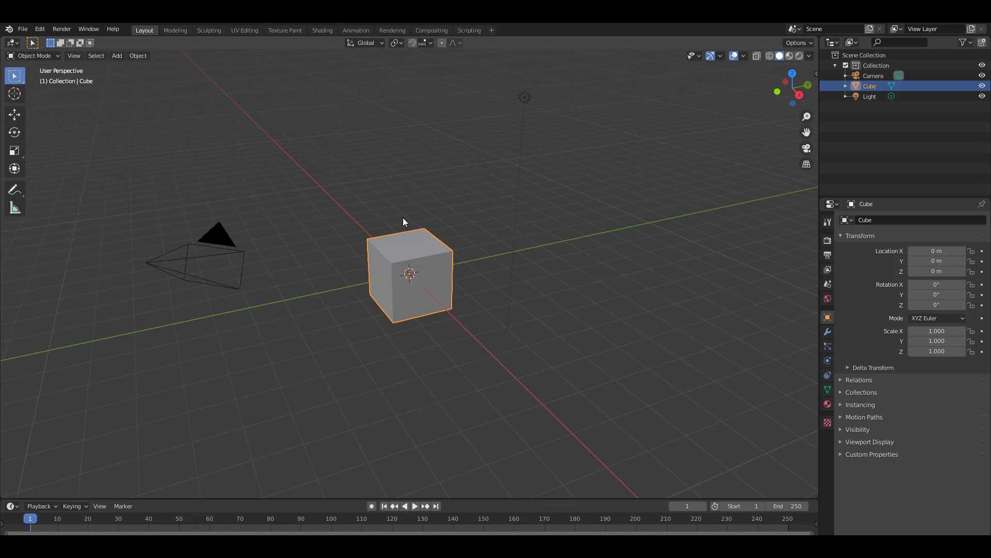
# Add a plane mesh to the default cube scene
pyautogui.moveTo(402, 218); pyautogui.dragTo(370, 233, button='middle')
pyautogui.scroll(3, 371, 233)
pyautogui.click(315, 193)
pyautogui.hotkey('shift', 'a')
pyautogui.moveTo(314, 193)
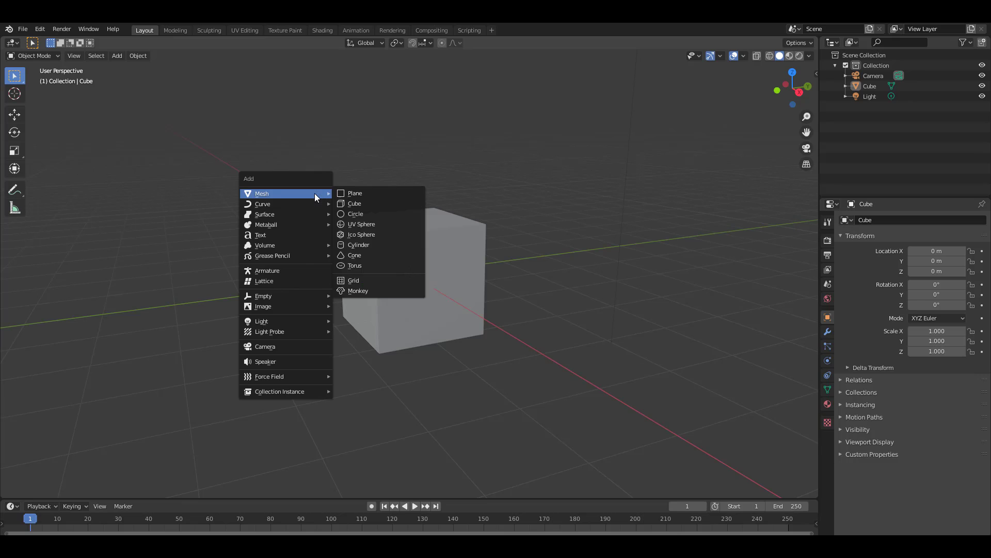
pyautogui.click(356, 193)
pyautogui.scroll(1, 451, 290)
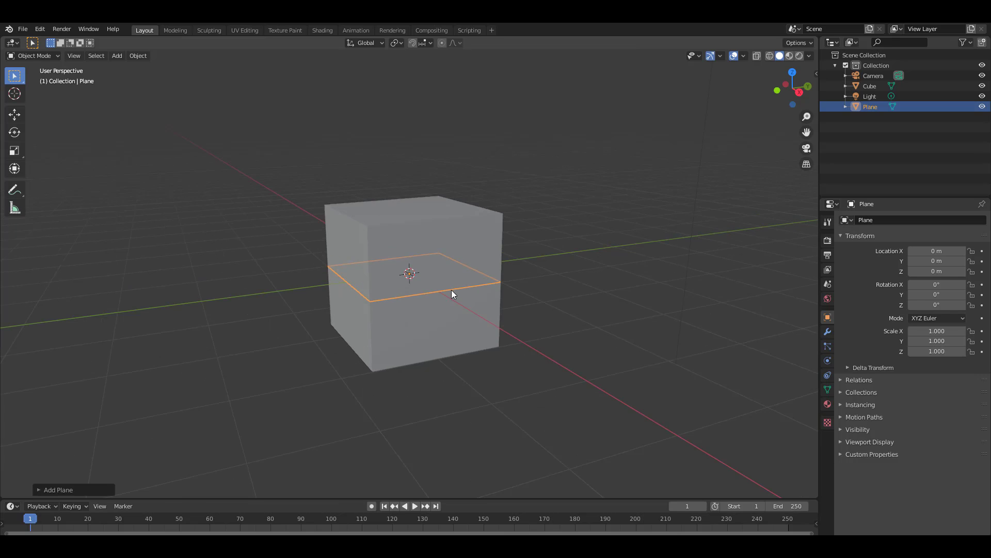
pyautogui.scroll(-1, 451, 289)
# Raise the plane to about 2.09 m on Z above the cube and rotate it about 83.6° around X
pyautogui.click(14, 114)
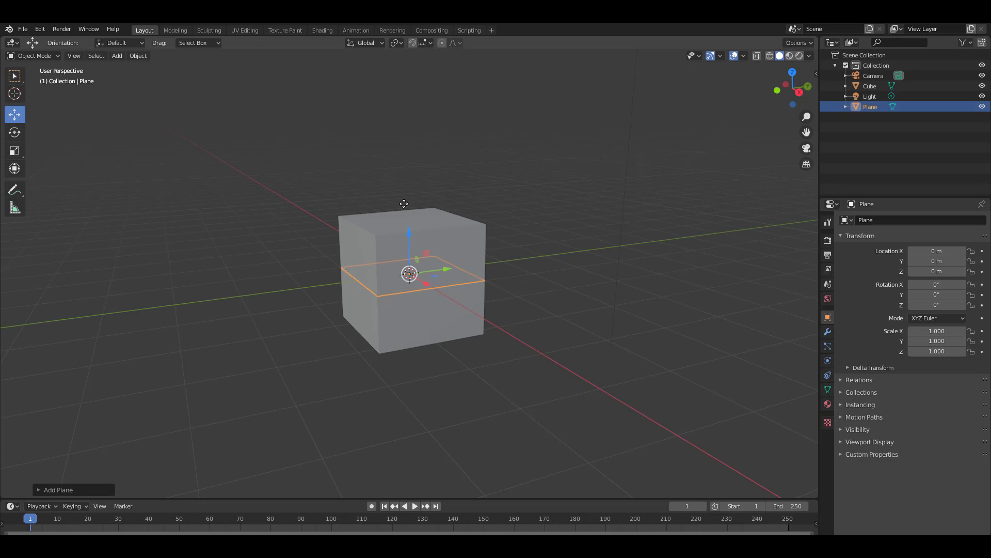
pyautogui.press('g')
pyautogui.press('z')
pyautogui.click(405, 98)
pyautogui.hotkey('shift', 'space')
pyautogui.press('r')
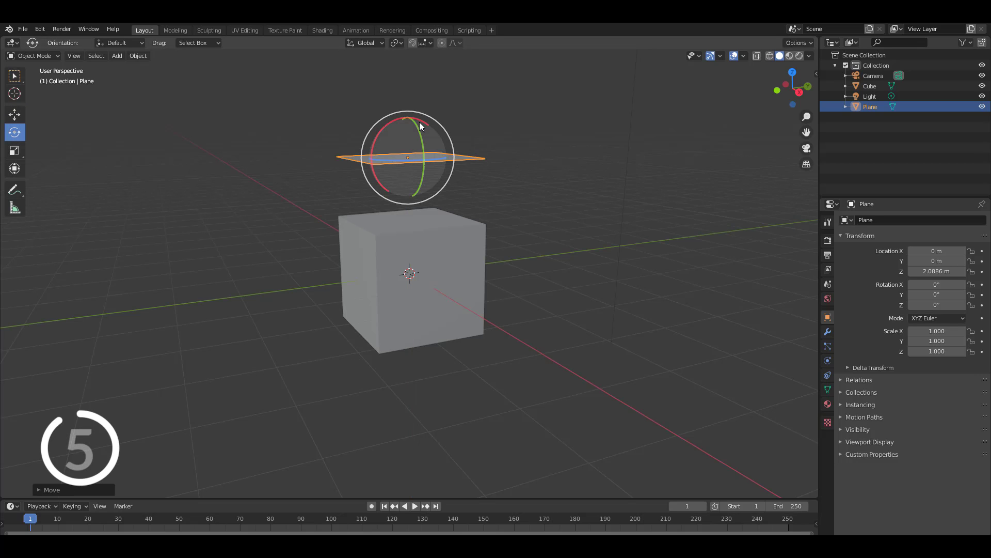
pyautogui.moveTo(404, 116); pyautogui.dragTo(361, 161)
# Scale the plane uniformly to about 1.313 and move it up and away from the cube
pyautogui.moveTo(404, 234); pyautogui.dragTo(432, 233, button='middle')
pyautogui.press('s')
pyautogui.click(452, 236)
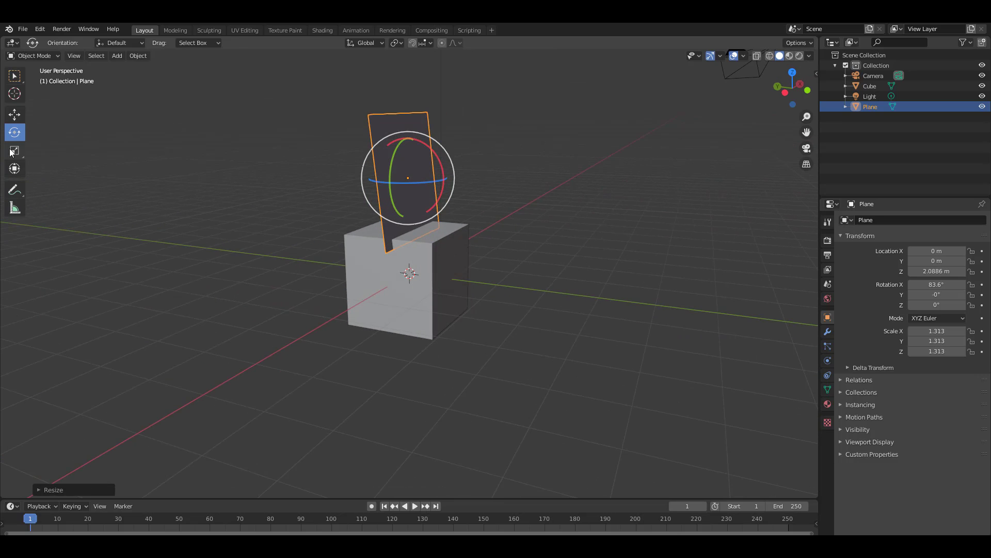
pyautogui.click(15, 114)
pyautogui.moveTo(407, 150); pyautogui.dragTo(310, 129)
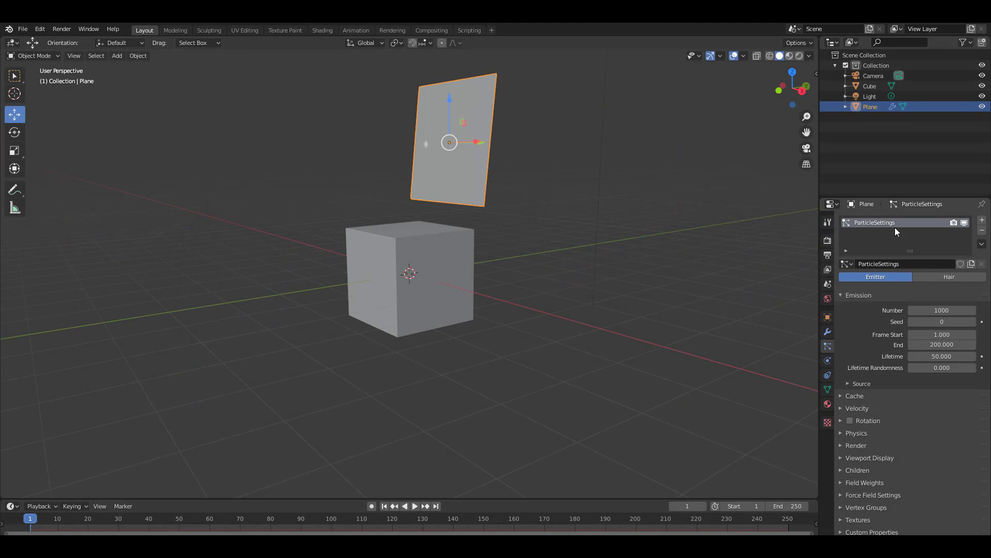
# Play the plane's emitter particle animation briefly and return to the first frame
pyautogui.moveTo(401, 240); pyautogui.dragTo(522, 233, button='middle')
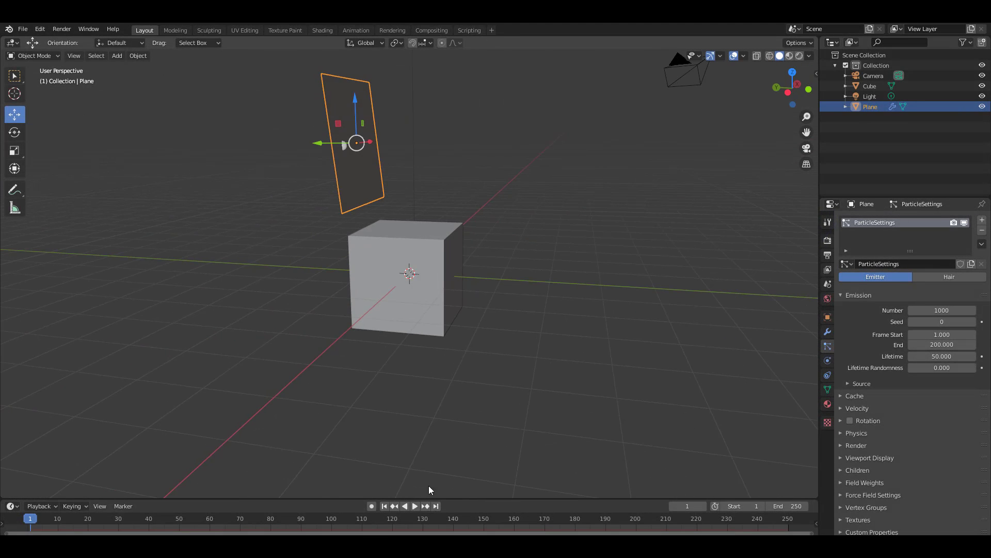
pyautogui.click(416, 506)
pyautogui.click(414, 506)
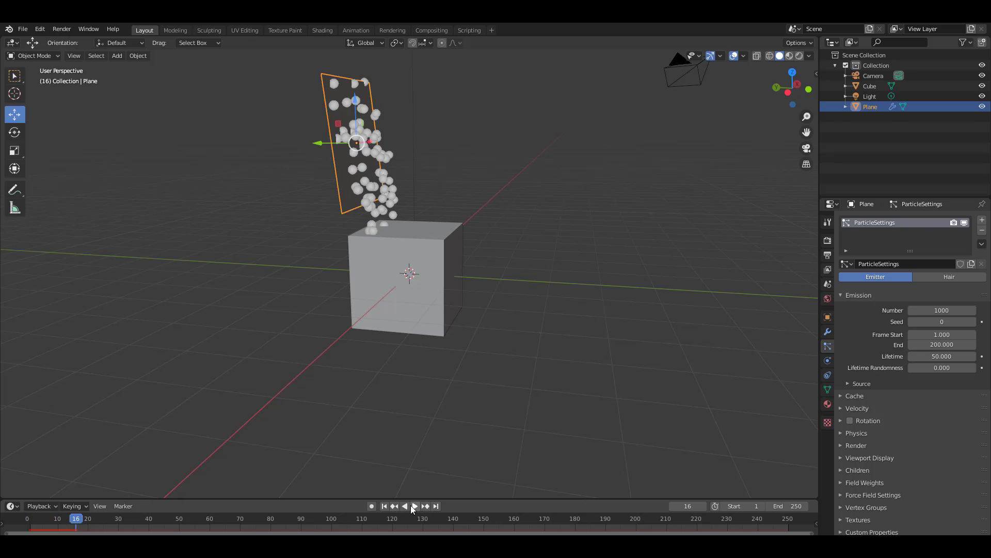
pyautogui.click(384, 506)
# Switch the plane's particle system to Hair with Hair Dynamics enabled, and move the plane farther from the cube
pyautogui.click(949, 277)
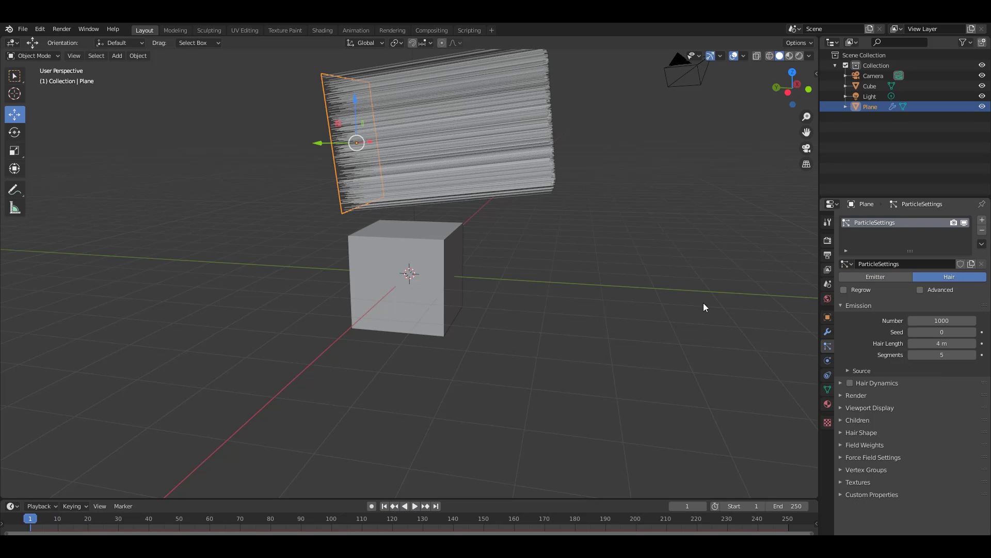
pyautogui.moveTo(413, 243); pyautogui.dragTo(387, 242, button='middle')
pyautogui.moveTo(327, 147); pyautogui.dragTo(260, 146)
pyautogui.moveTo(520, 287); pyautogui.dragTo(479, 275, button='middle')
pyautogui.click(850, 382)
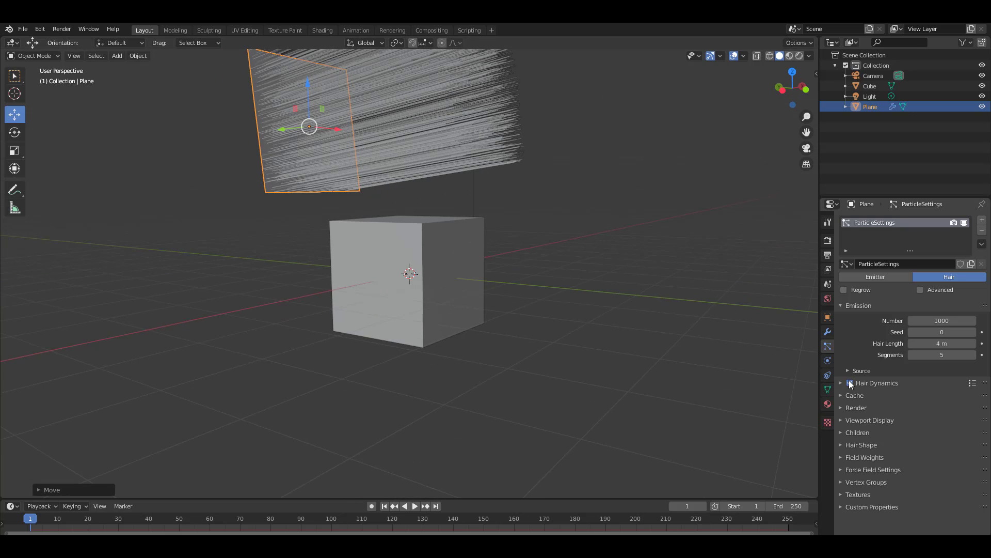
# Expand the plane's Hair Dynamics settings and set the number of hairs to 500
pyautogui.click(840, 383)
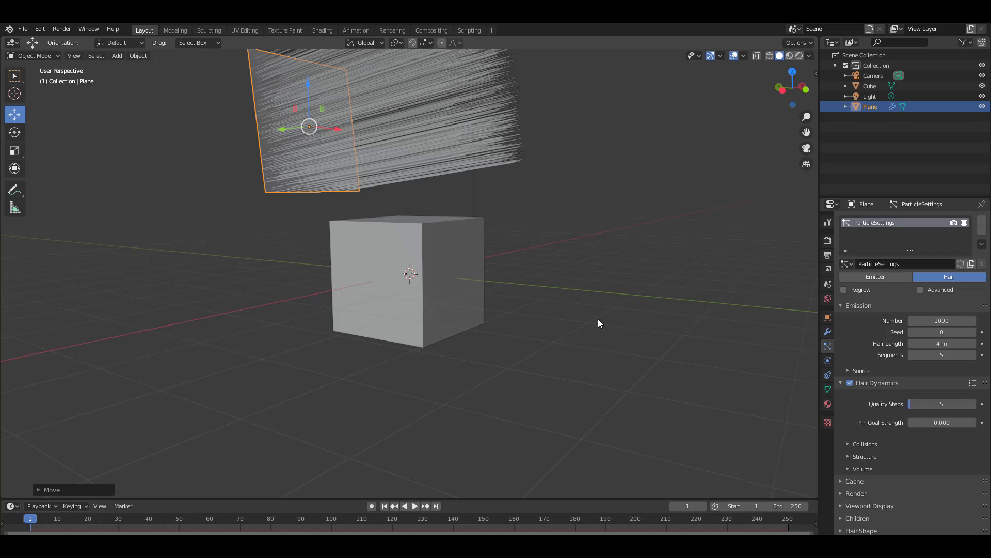
pyautogui.moveTo(525, 313); pyautogui.dragTo(542, 356, button='middle')
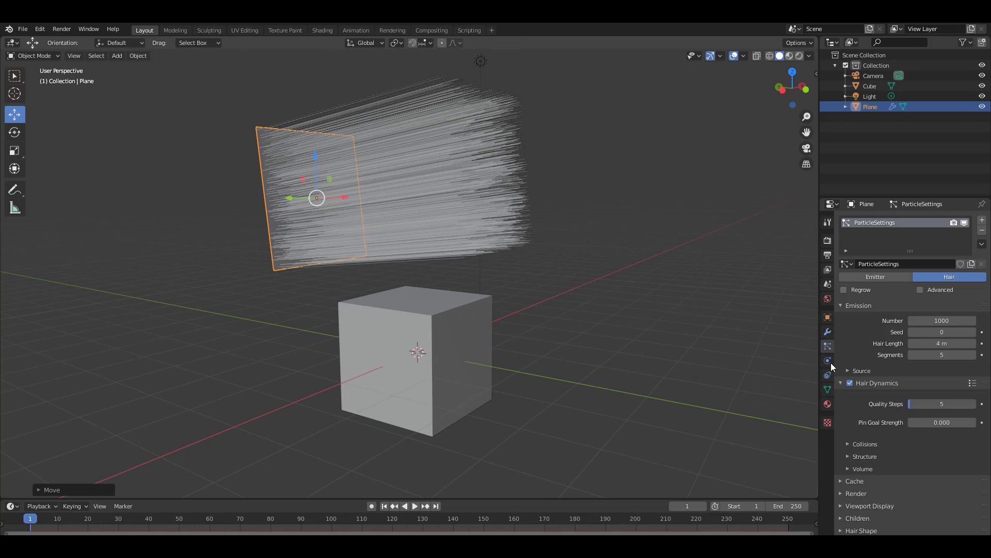
pyautogui.click(942, 320)
pyautogui.write('500')
pyautogui.press('Return')
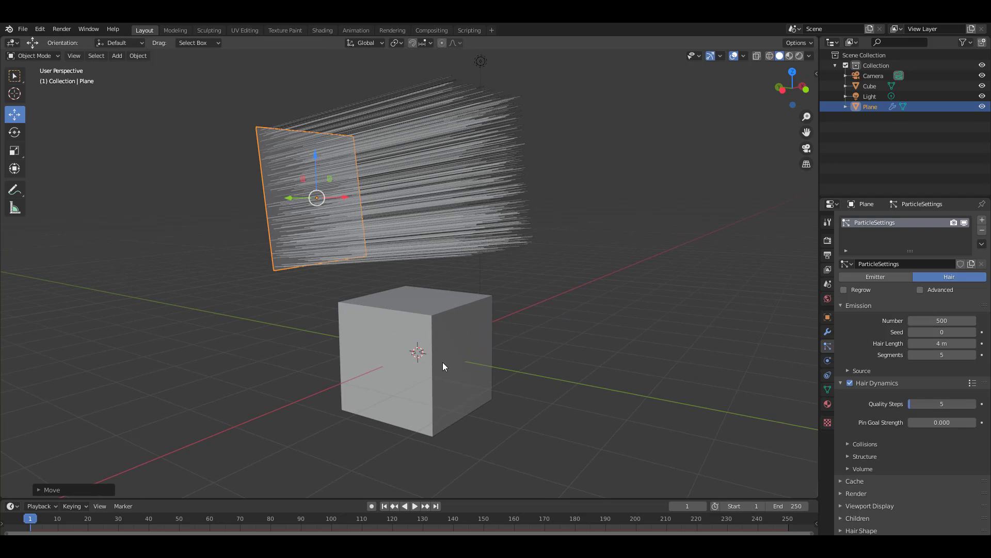
# Increase the plane's hair length to about 5.34 m and set the hair segments to 20
pyautogui.moveTo(442, 361); pyautogui.dragTo(459, 344, button='middle')
pyautogui.moveTo(942, 343)
pyautogui.mouseDown()
pyautogui.moveTo(965, 343)
pyautogui.moveTo(950, 343)
pyautogui.mouseUp()
pyautogui.click(942, 354)
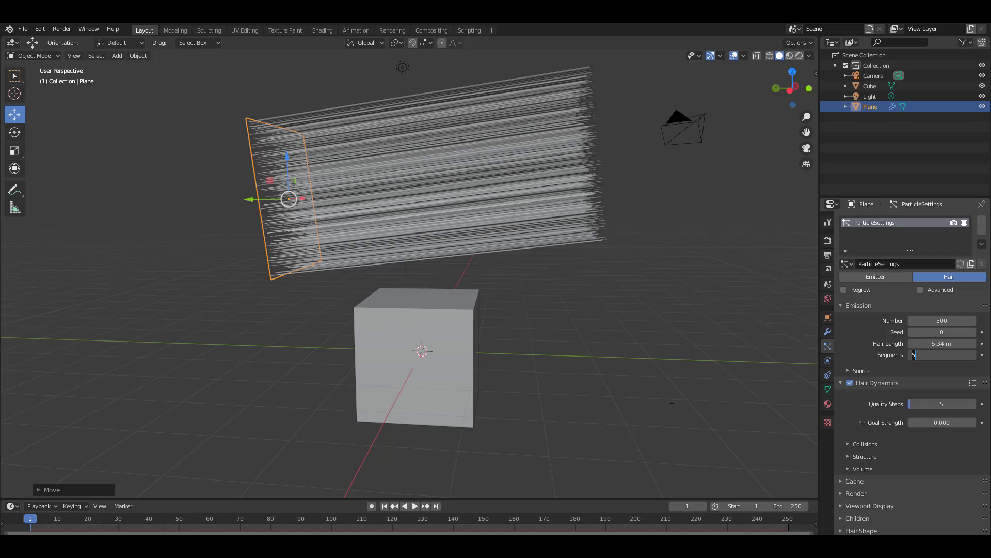
pyautogui.write('20')
pyautogui.press('Return')
pyautogui.moveTo(527, 369); pyautogui.dragTo(397, 365, button='middle')
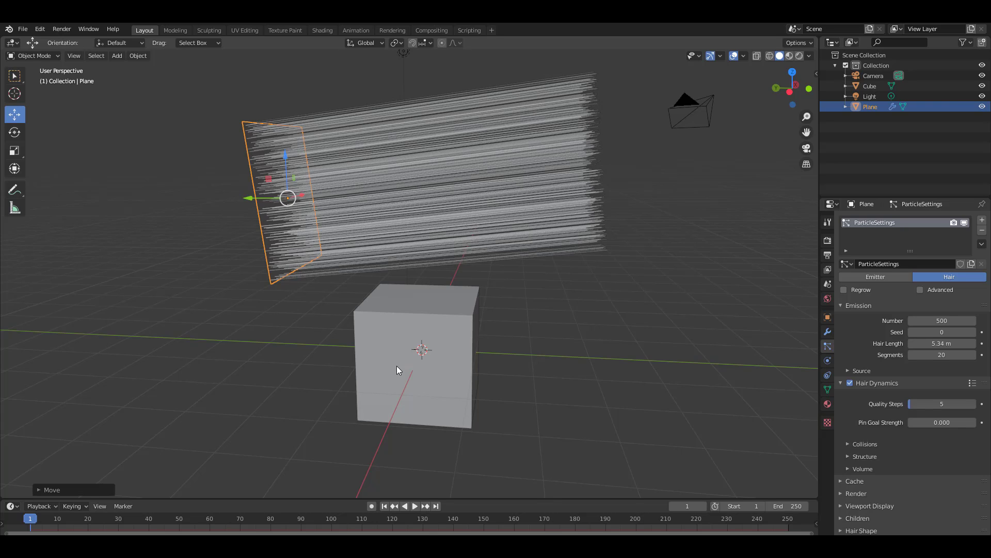
# Add a Simple Subdivision Surface modifier to the cube with 2 viewport subdivisions and apply it
pyautogui.moveTo(475, 368); pyautogui.dragTo(401, 335, button='middle')
pyautogui.click(401, 336)
pyautogui.moveTo(485, 350); pyautogui.dragTo(447, 344, button='middle')
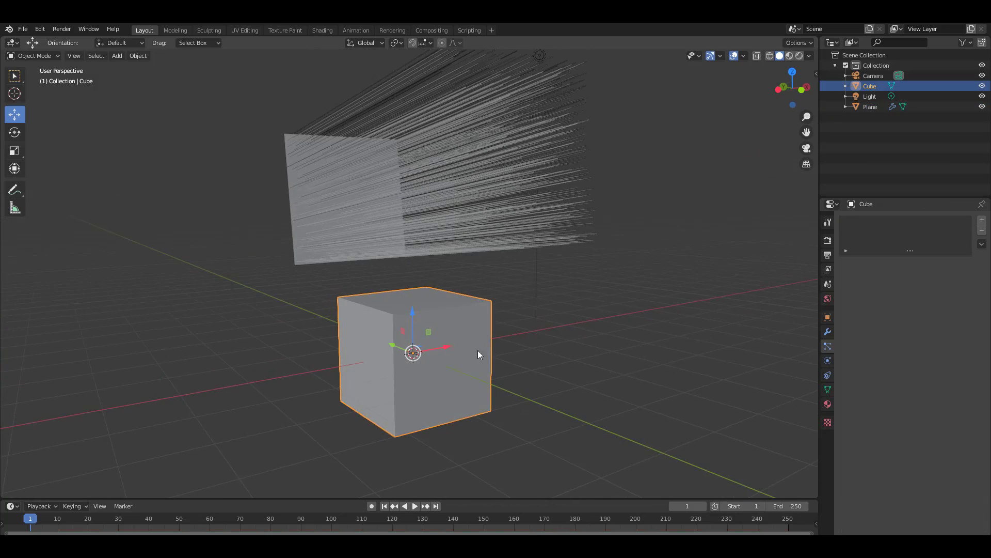
pyautogui.click(828, 332)
pyautogui.click(900, 220)
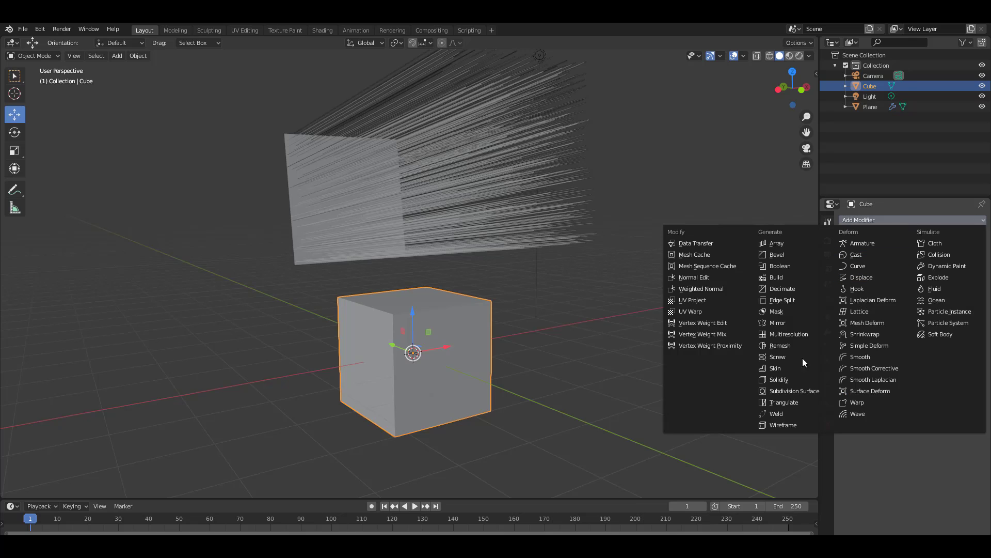
pyautogui.click(796, 390)
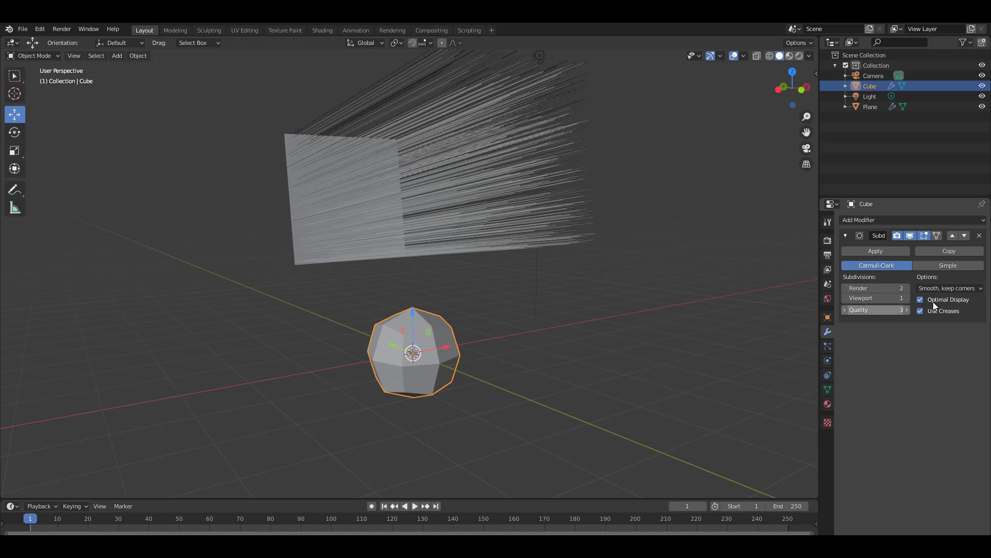
pyautogui.click(942, 265)
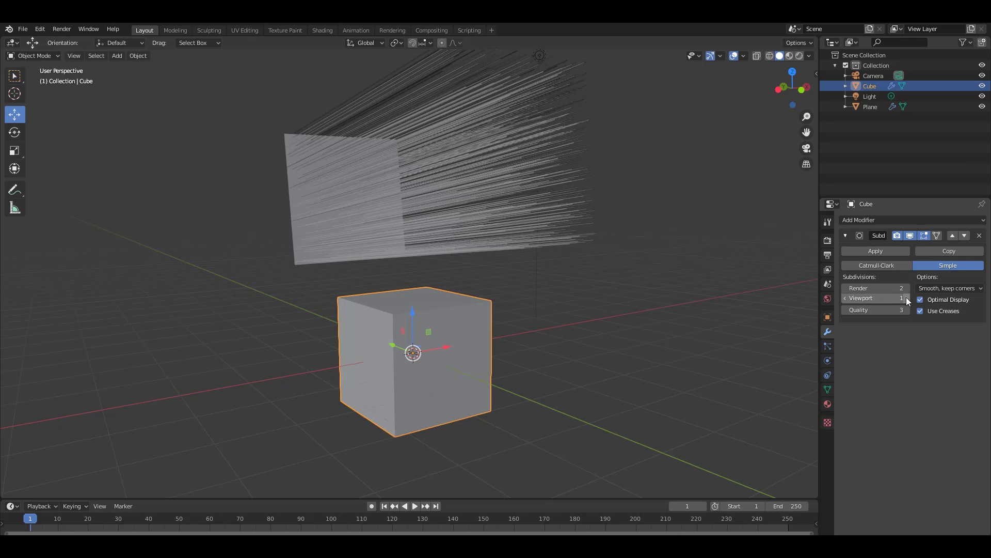
pyautogui.click(907, 298)
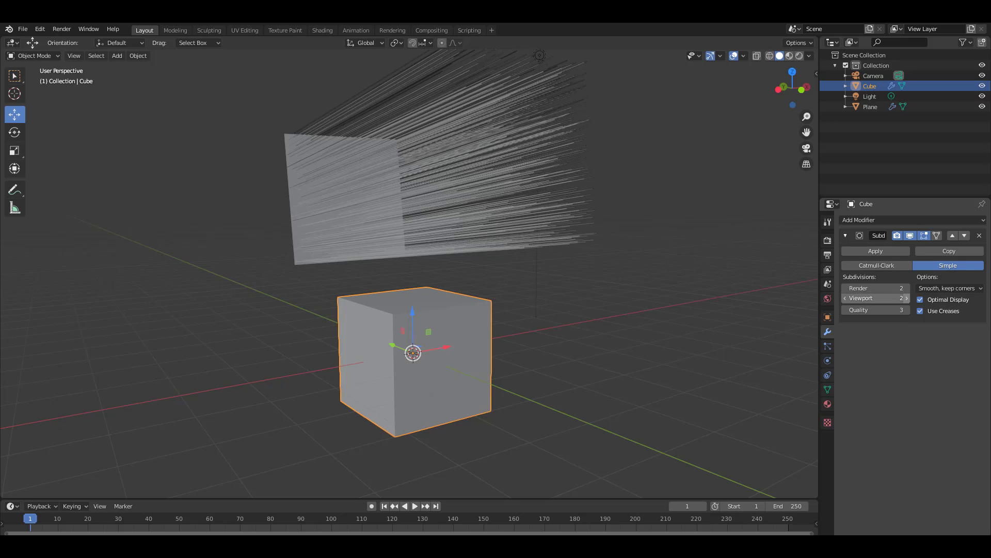
pyautogui.click(876, 251)
pyautogui.moveTo(444, 374); pyautogui.dragTo(374, 368, button='middle')
pyautogui.press('r')
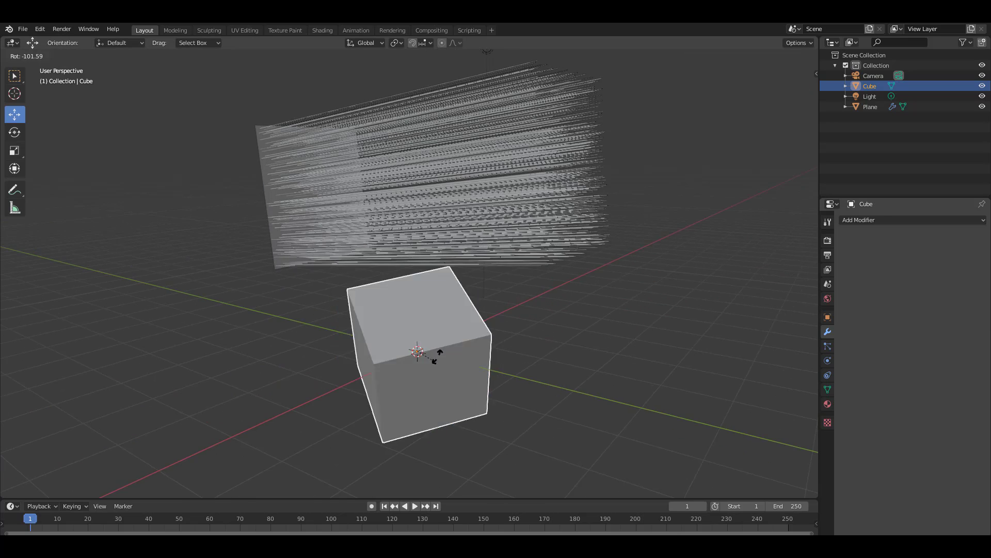
pyautogui.press('Escape')
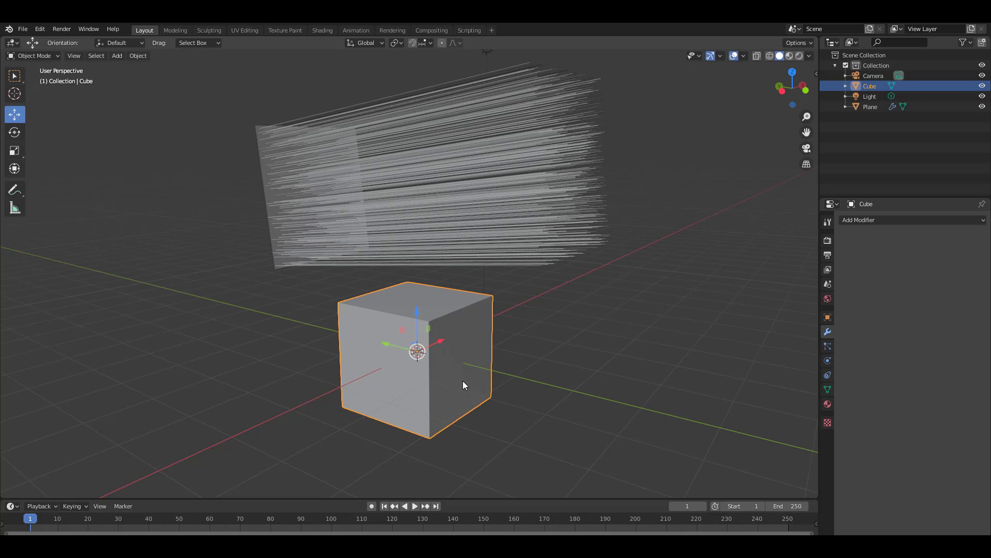
# Stretch the cube along the X axis into a long block beneath the hair and switch back to the Move tool
pyautogui.click(14, 150)
pyautogui.moveTo(403, 295); pyautogui.dragTo(452, 350, button='middle')
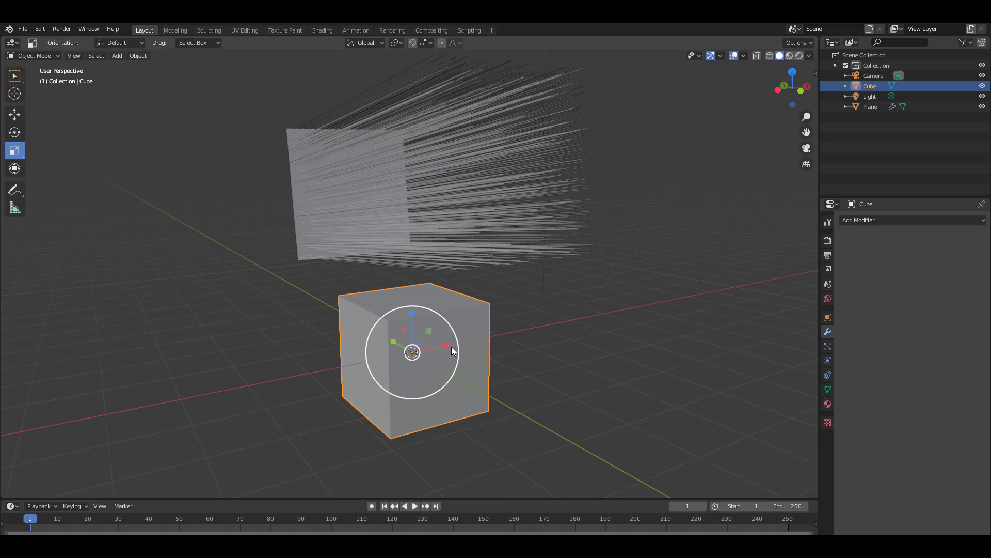
pyautogui.moveTo(452, 351); pyautogui.dragTo(503, 349)
pyautogui.moveTo(503, 350); pyautogui.dragTo(538, 367, button='middle')
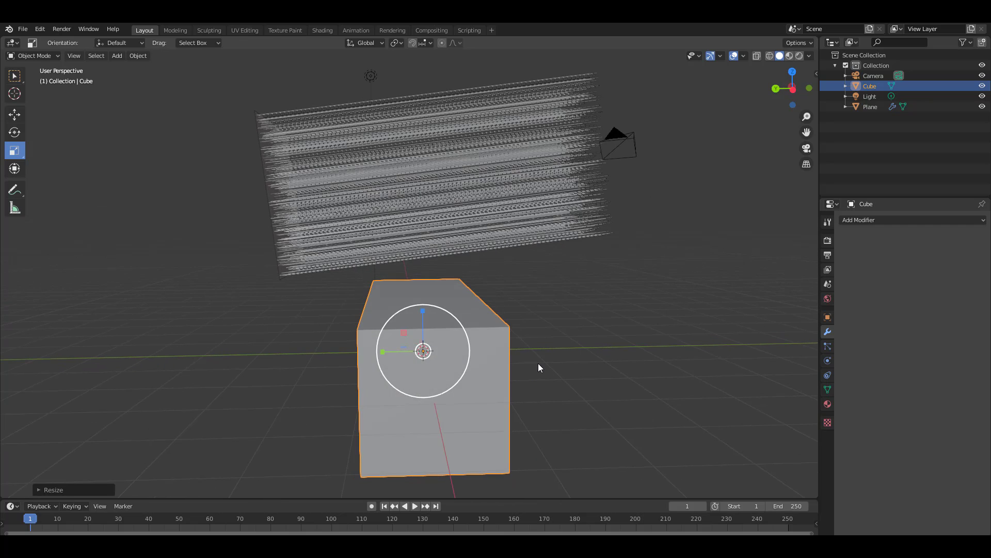
pyautogui.click(15, 117)
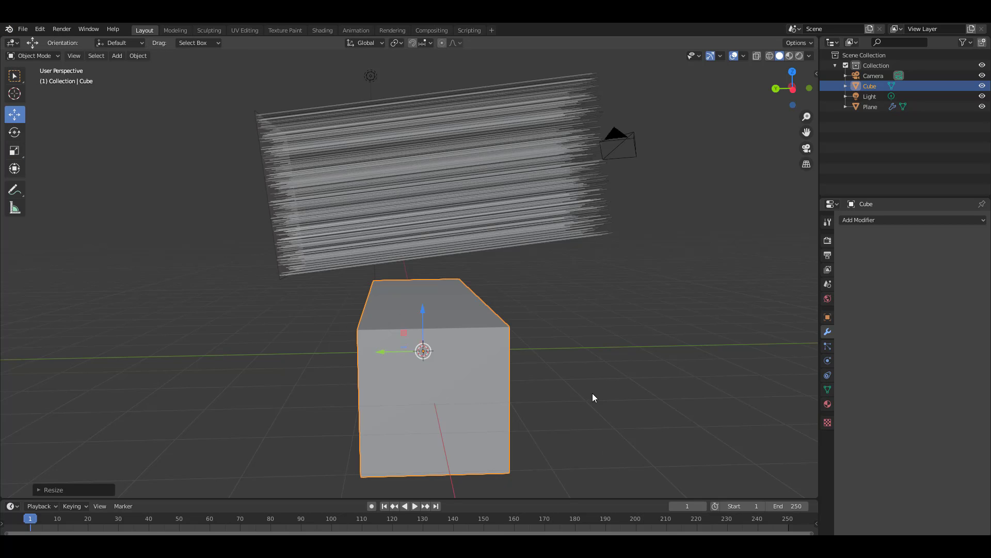
# Examine the stretched cube's subdivided mesh in wireframe display, deselect it and return to solid display
pyautogui.press('z')
pyautogui.click(552, 366)
pyautogui.moveTo(584, 377); pyautogui.dragTo(347, 298, button='middle')
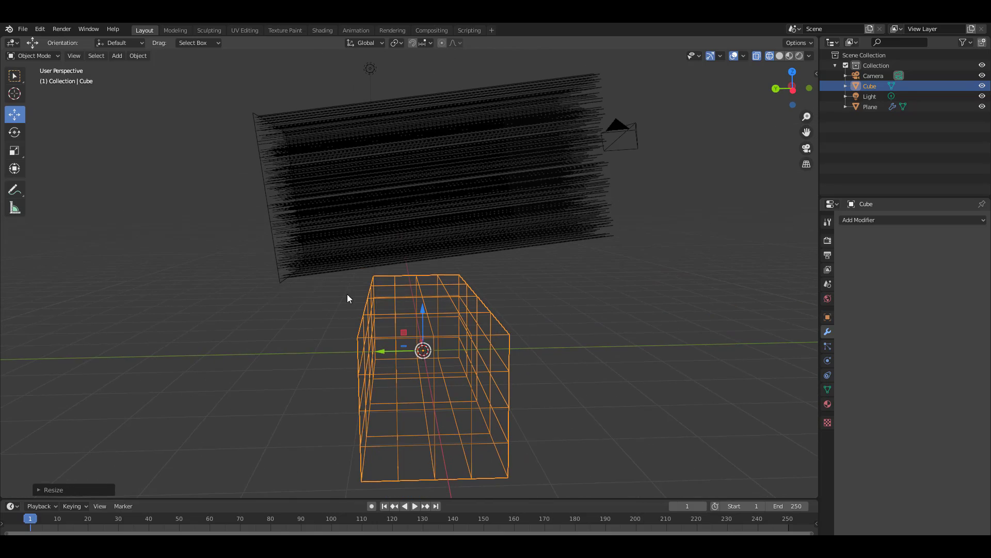
pyautogui.click(562, 323)
pyautogui.press('z')
pyautogui.click(615, 326)
pyautogui.moveTo(622, 327)
pyautogui.mouseDown(button='middle')
pyautogui.moveTo(507, 343)
pyautogui.moveTo(460, 332)
pyautogui.moveTo(493, 342)
pyautogui.mouseUp(button='middle')
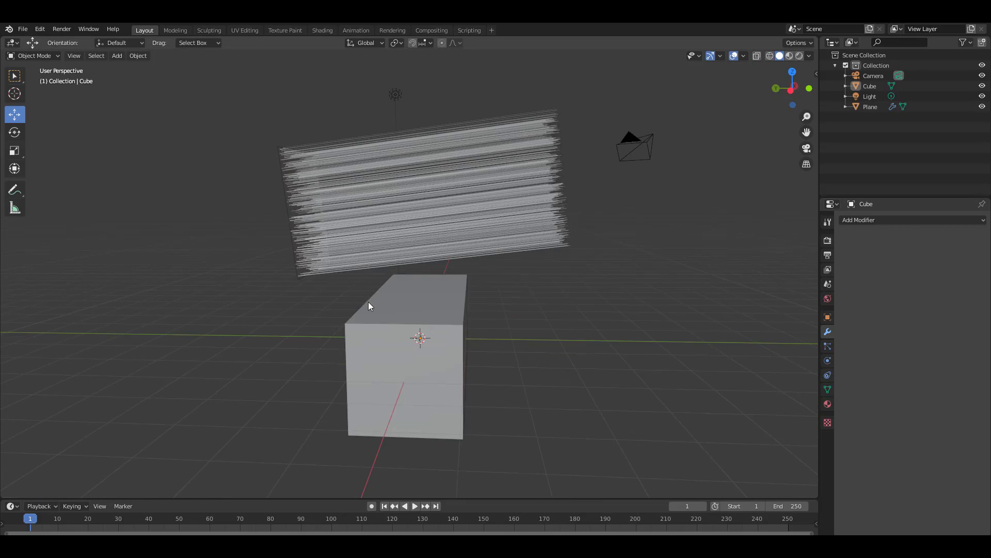
# Enable Collision physics on the stretched cube
pyautogui.moveTo(368, 301); pyautogui.dragTo(463, 333, button='middle')
pyautogui.click(463, 333)
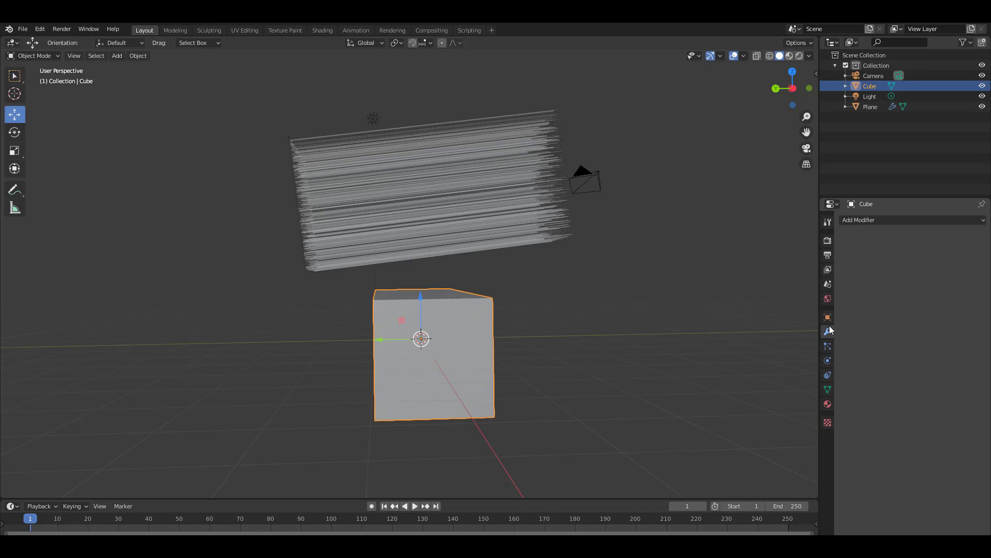
pyautogui.click(828, 361)
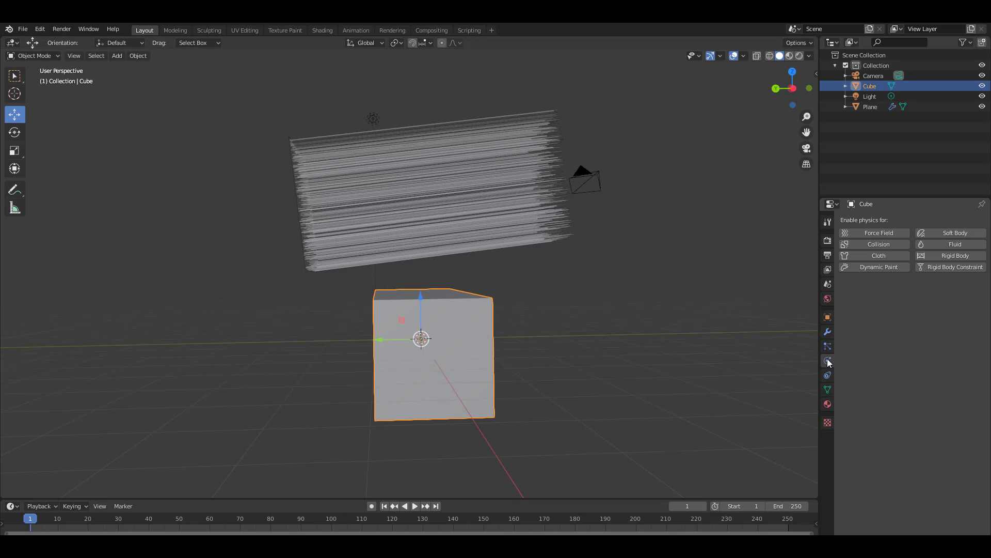
pyautogui.click(888, 244)
pyautogui.moveTo(723, 371); pyautogui.dragTo(507, 353, button='middle')
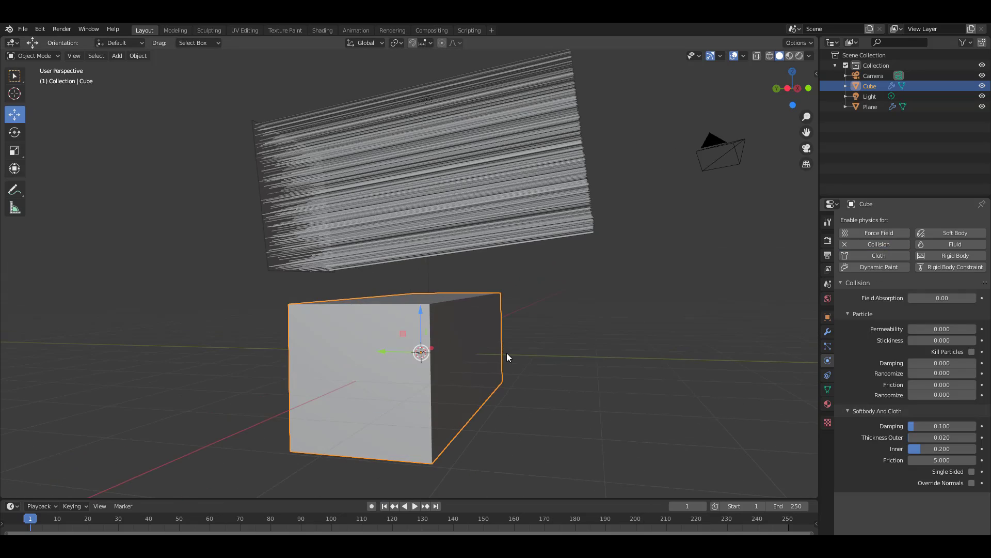
# Play the hair simulation colliding with the cube and return to the first frame
pyautogui.click(404, 506)
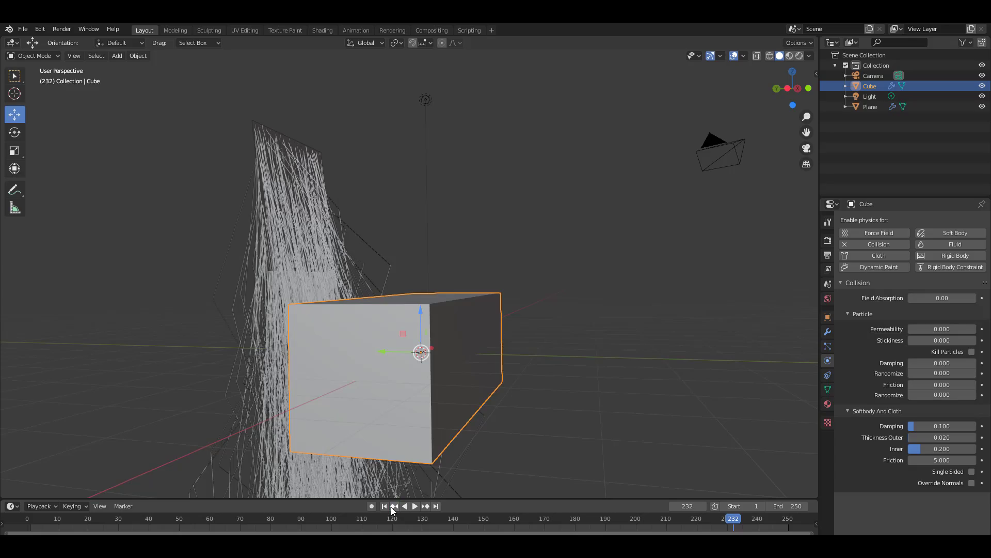
pyautogui.click(384, 506)
pyautogui.click(415, 506)
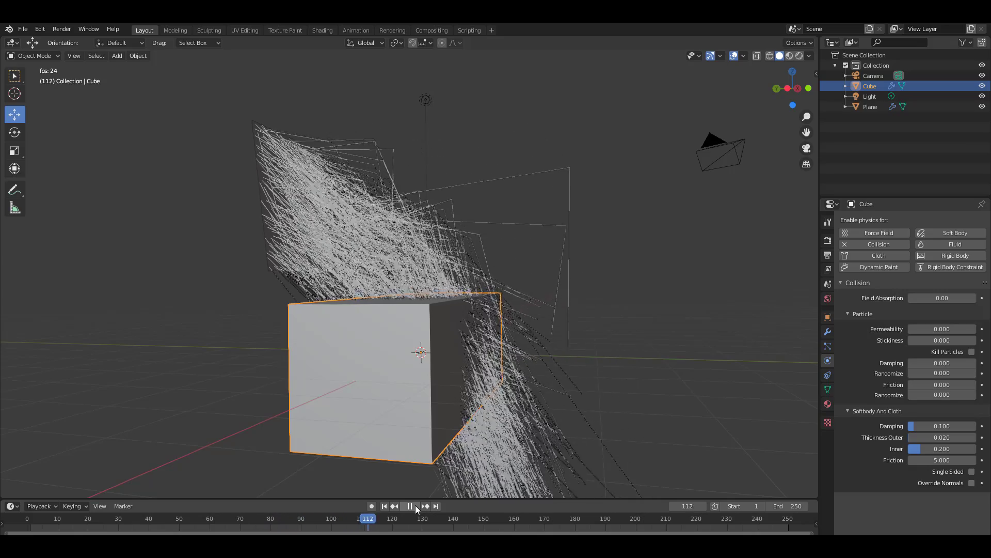
pyautogui.click(415, 505)
pyautogui.click(384, 506)
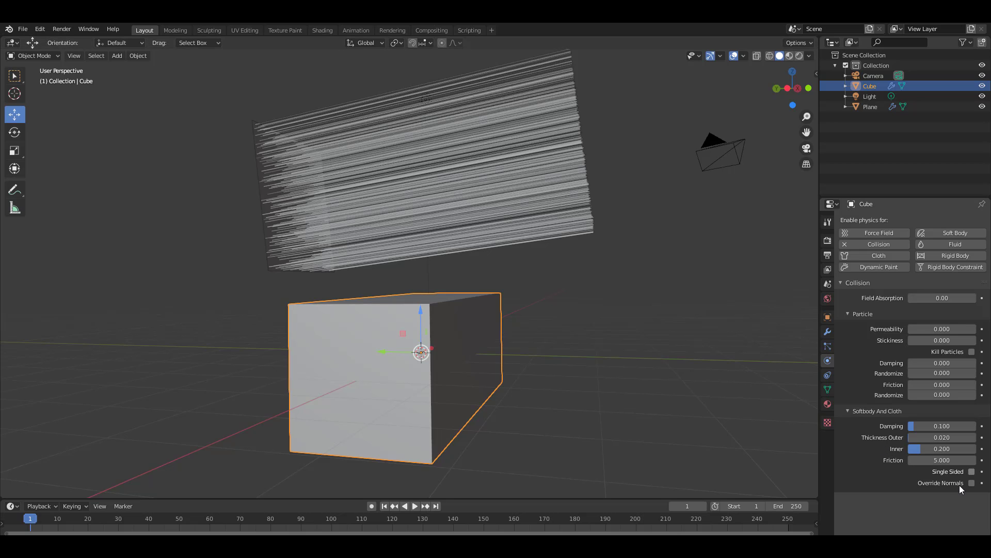
# Set the cube's soft body and cloth collision outer thickness to 0.3
pyautogui.moveTo(582, 380); pyautogui.dragTo(558, 393, button='middle')
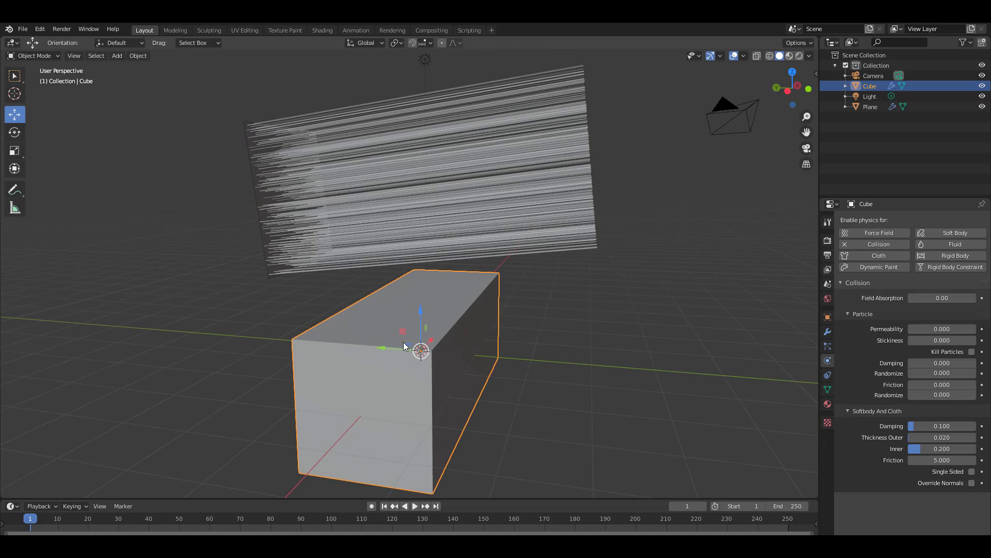
pyautogui.click(938, 437)
pyautogui.write('0.3')
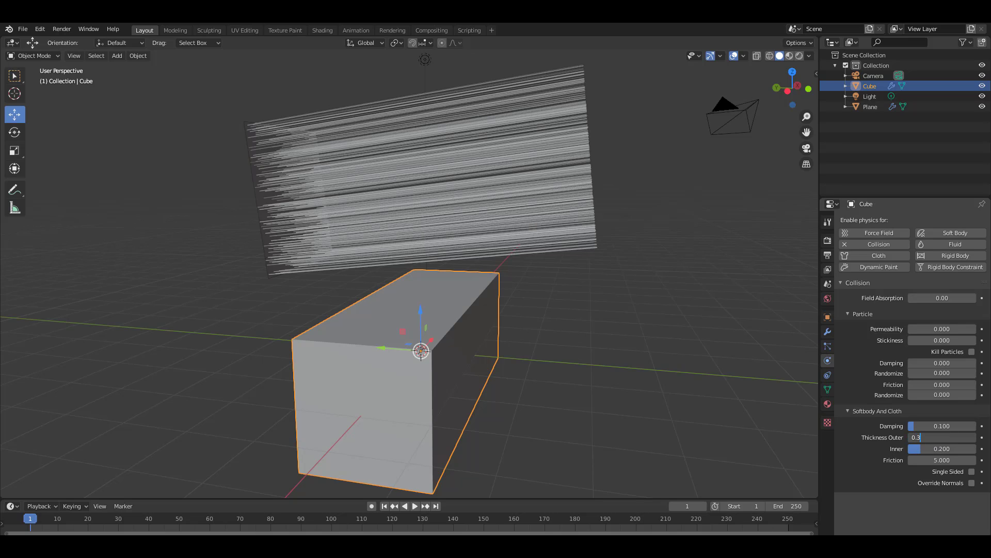
pyautogui.press('Return')
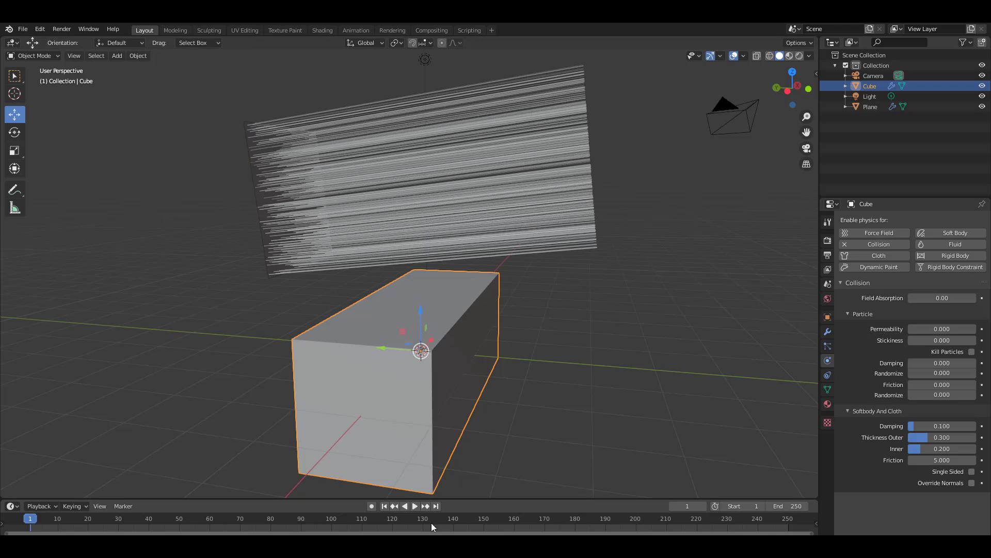
# Play the hair simulation with the thicker collision margin, pausing partway and resuming playback
pyautogui.click(415, 506)
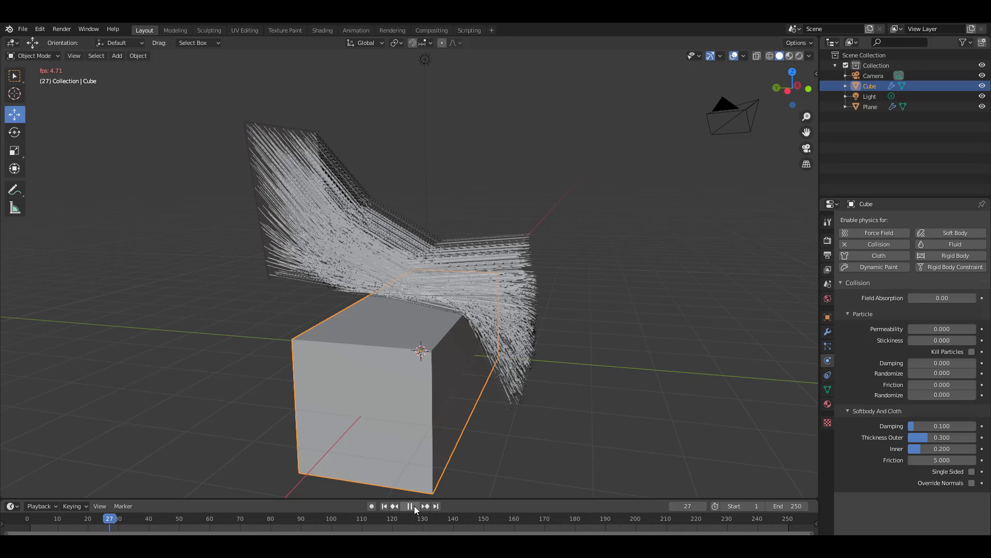
pyautogui.click(414, 506)
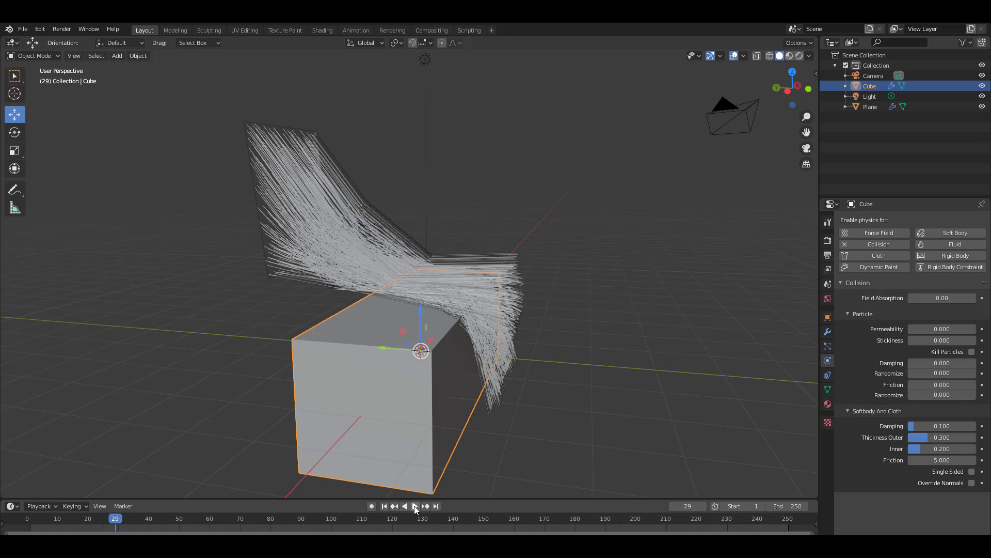
pyautogui.click(414, 506)
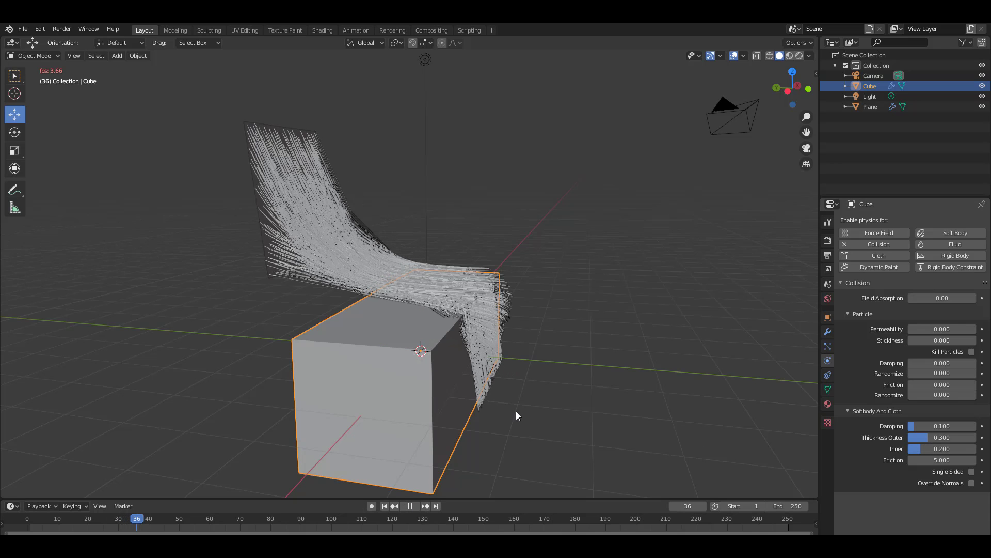
pyautogui.moveTo(473, 411); pyautogui.dragTo(469, 439, button='middle')
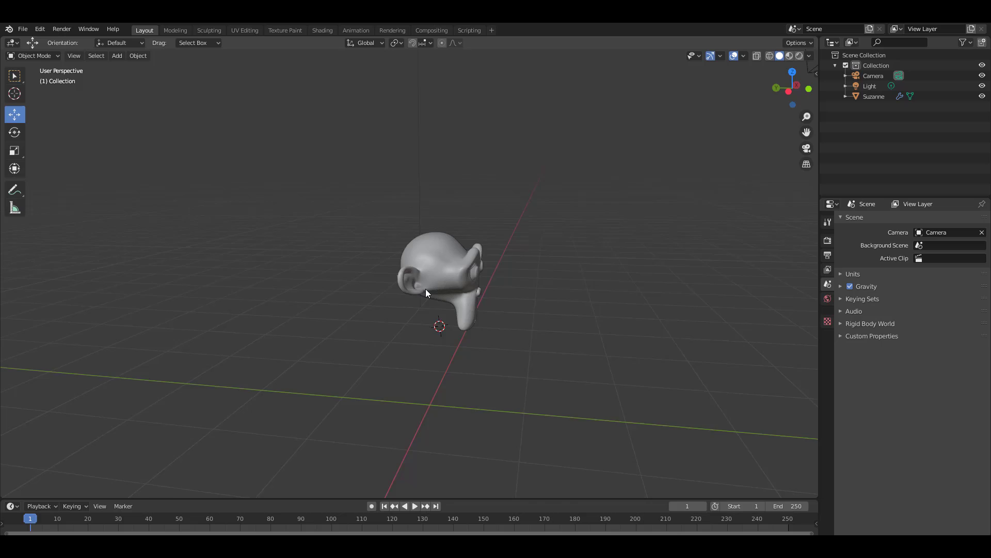
# Add a Multiresolution modifier to the Suzanne monkey head
pyautogui.scroll(5, 426, 290)
pyautogui.click(374, 242)
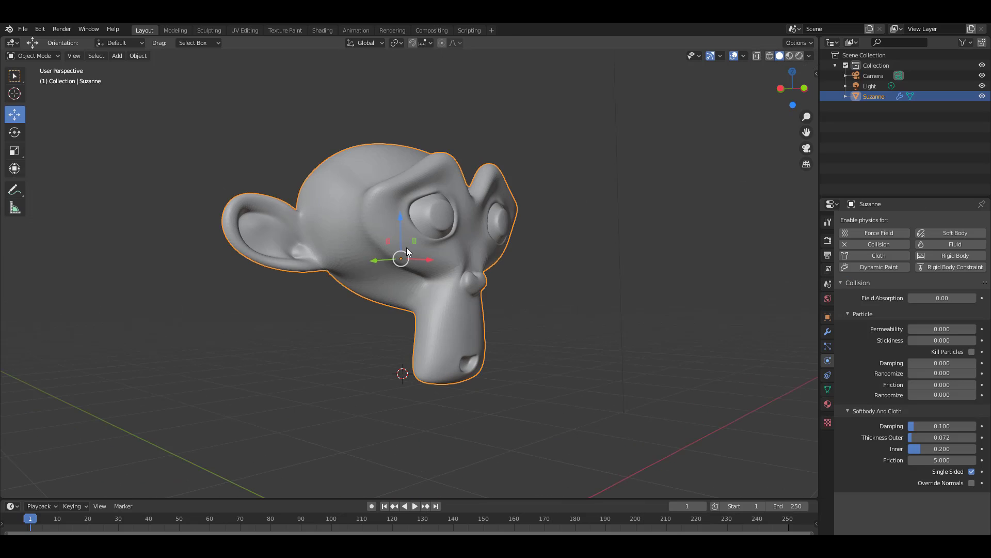
pyautogui.keyDown('shift'); pyautogui.moveTo(407, 246); pyautogui.dragTo(476, 380, button='middle'); pyautogui.keyUp('shift')
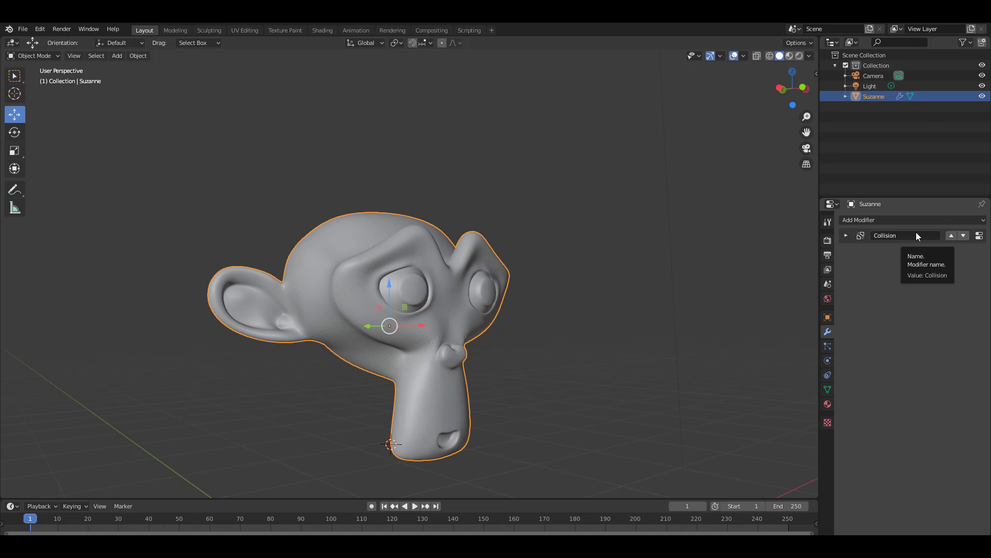
pyautogui.click(907, 222)
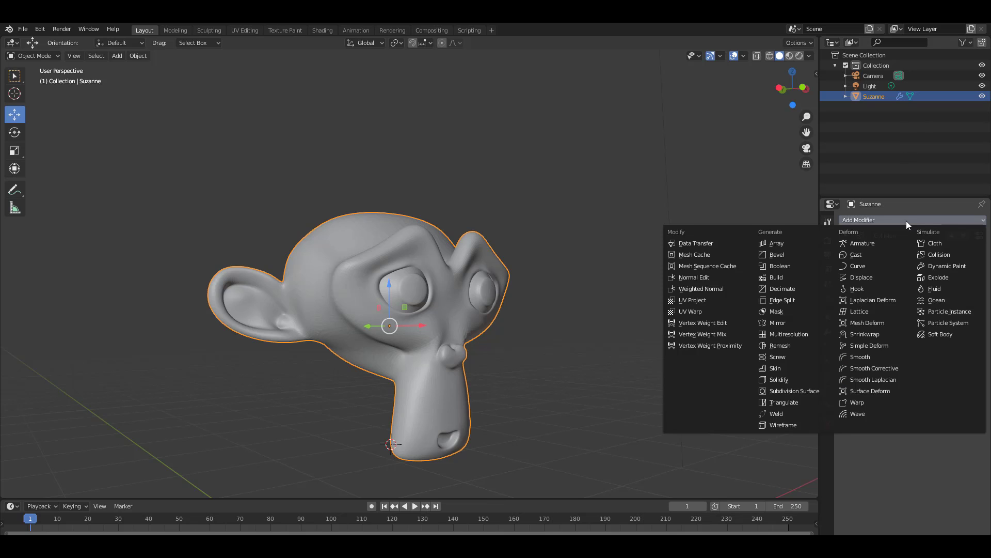
pyautogui.click(790, 334)
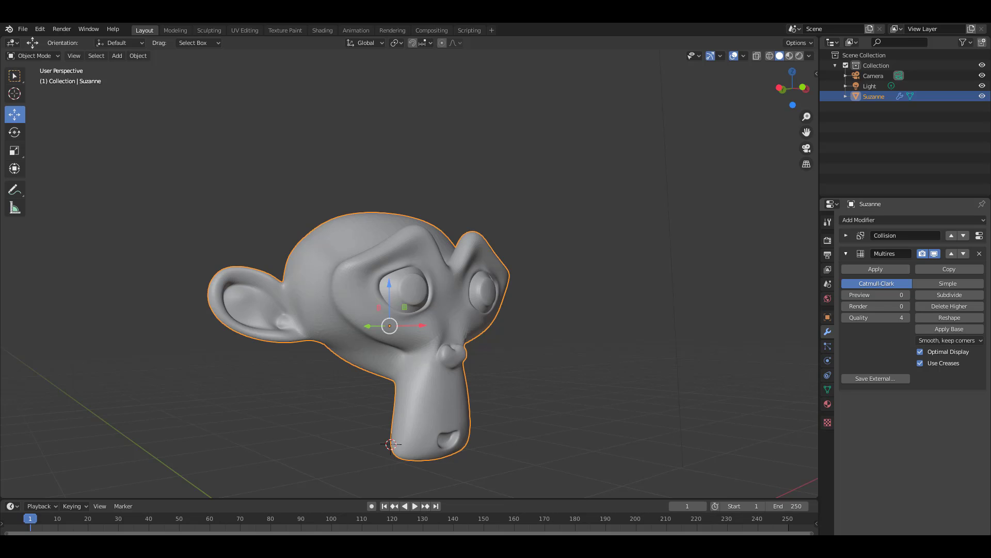
# Start a new General file, discarding the unsaved changes to the Suzanne scene
pyautogui.scroll(1, 569, 311)
pyautogui.moveTo(540, 303); pyautogui.dragTo(283, 247, button='middle')
pyautogui.scroll(-6, 569, 310)
pyautogui.scroll(6, 568, 311)
pyautogui.click(23, 29)
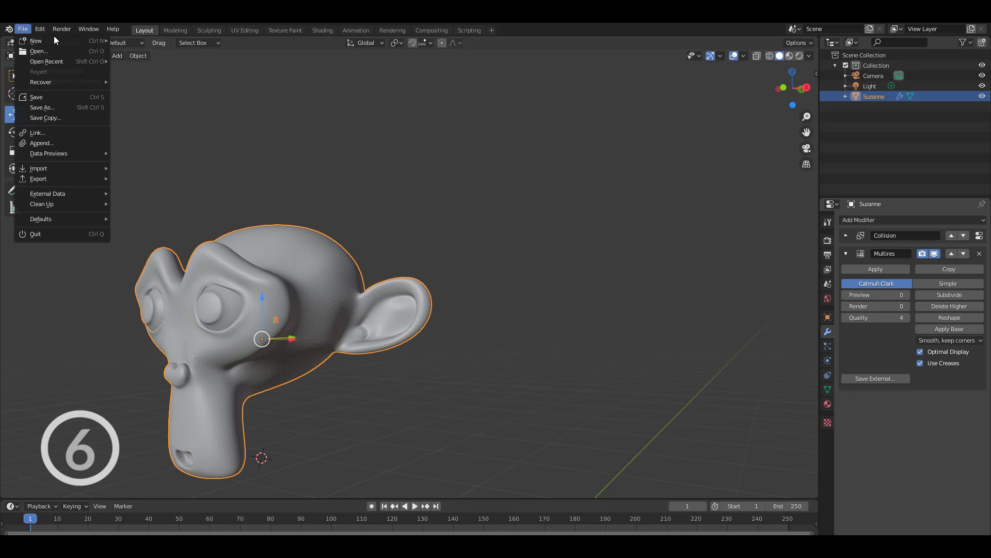
pyautogui.click(22, 29)
pyautogui.moveTo(76, 38)
pyautogui.click(157, 41)
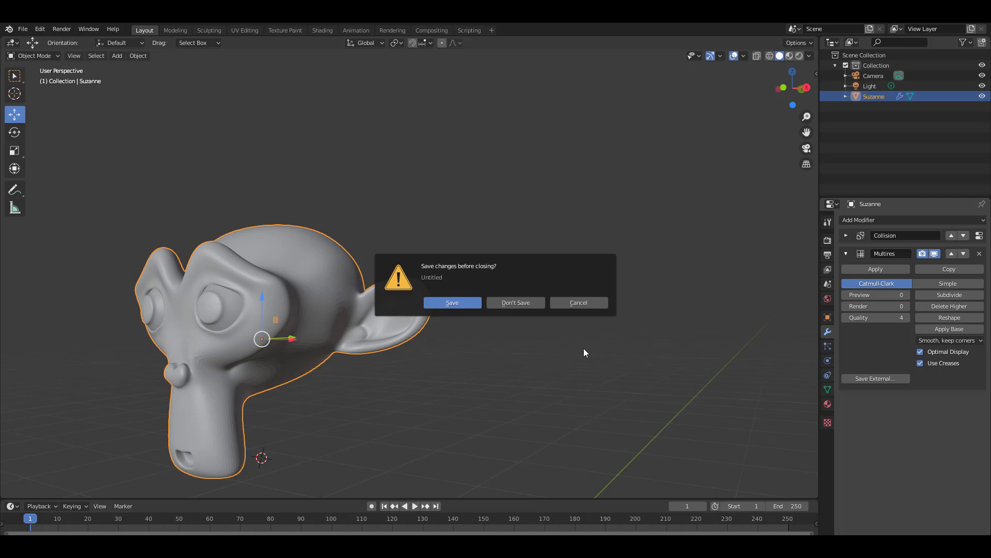
pyautogui.click(531, 303)
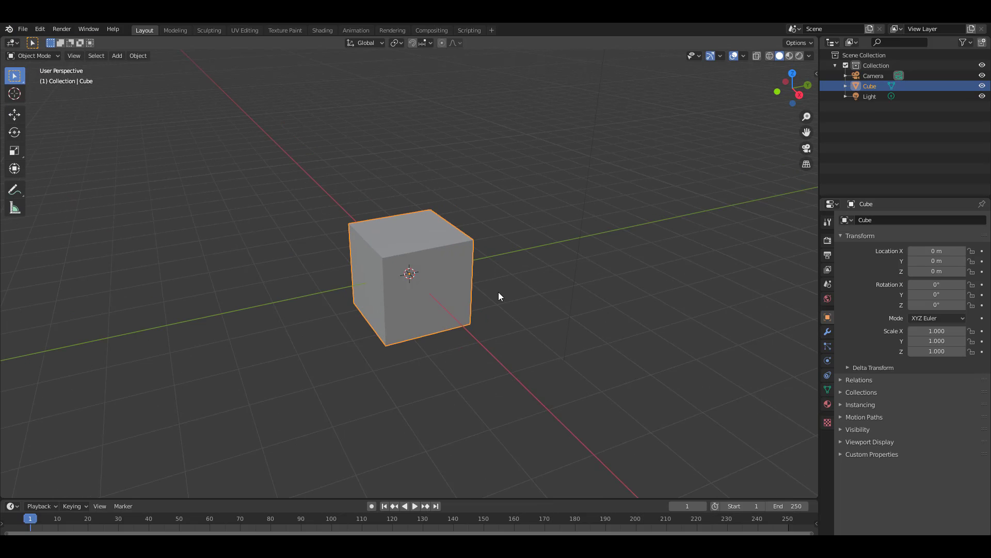
# Add a Subdivision Surface modifier to the default cube with viewport level 5 and apply it
pyautogui.hotkey('ctrl', '2')
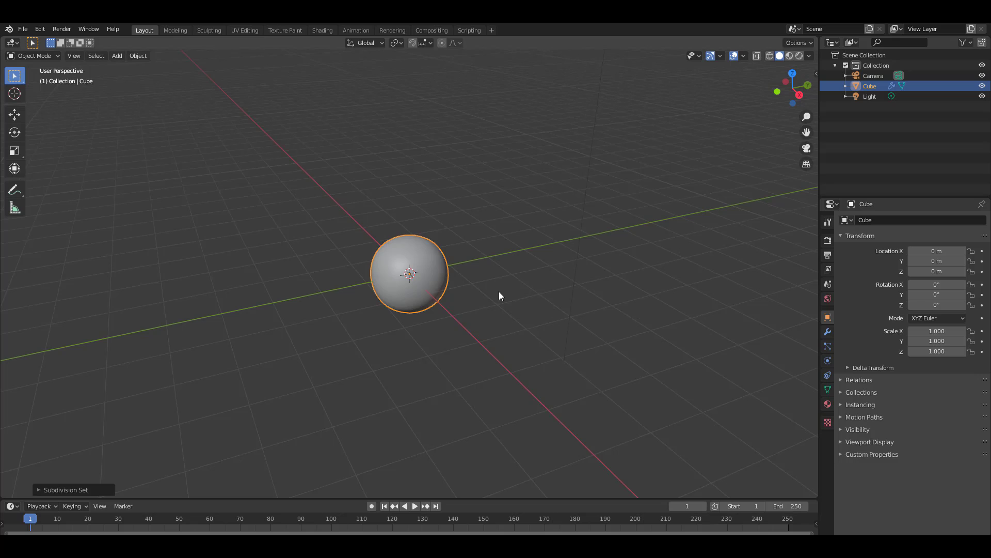
pyautogui.scroll(5, 467, 299)
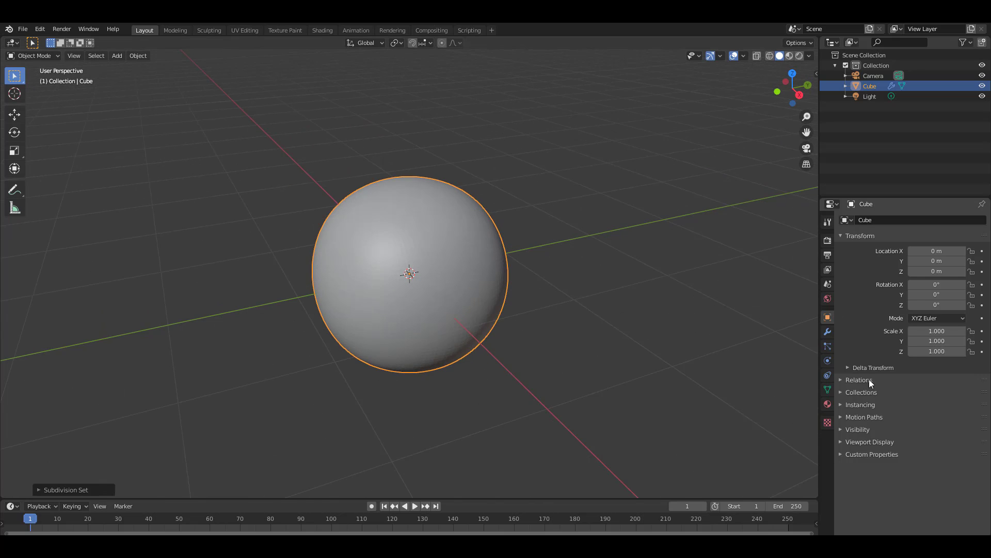
pyautogui.click(828, 331)
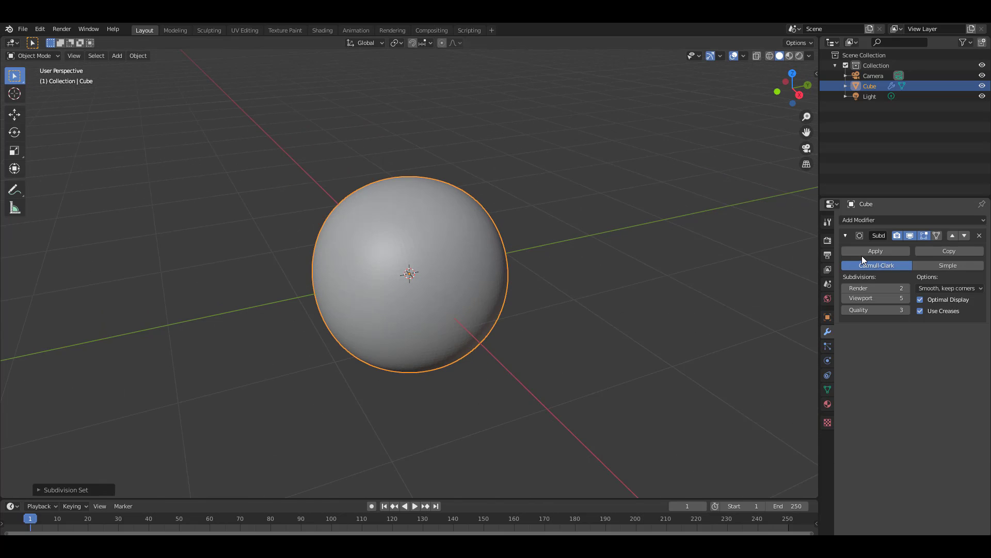
pyautogui.click(876, 251)
pyautogui.moveTo(401, 206)
pyautogui.mouseDown(button='middle')
pyautogui.moveTo(436, 188)
pyautogui.moveTo(405, 193)
pyautogui.mouseUp(button='middle')
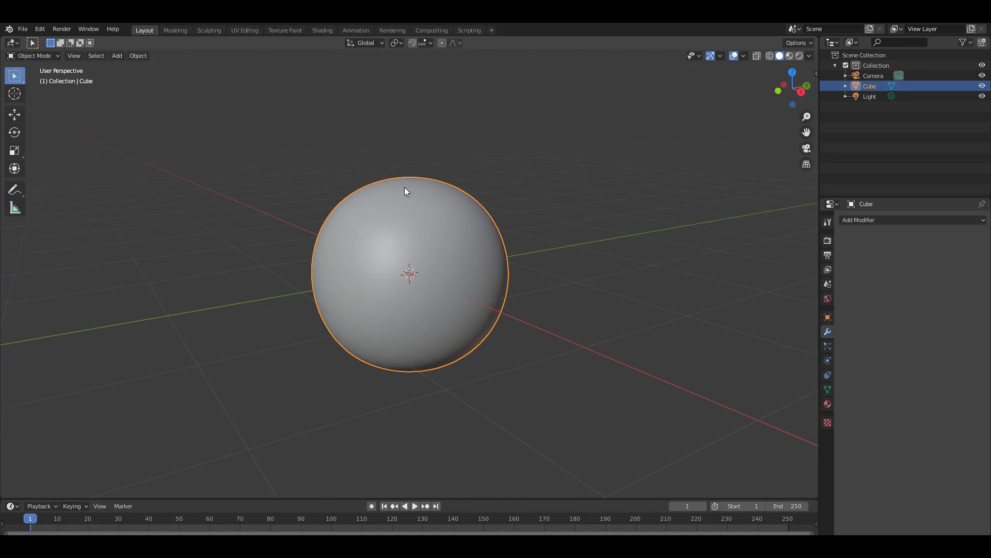
pyautogui.scroll(1, 360, 172)
# Switch the subdivided cube to Sculpt Mode and widen the tool shelf to two columns
pyautogui.click(30, 57)
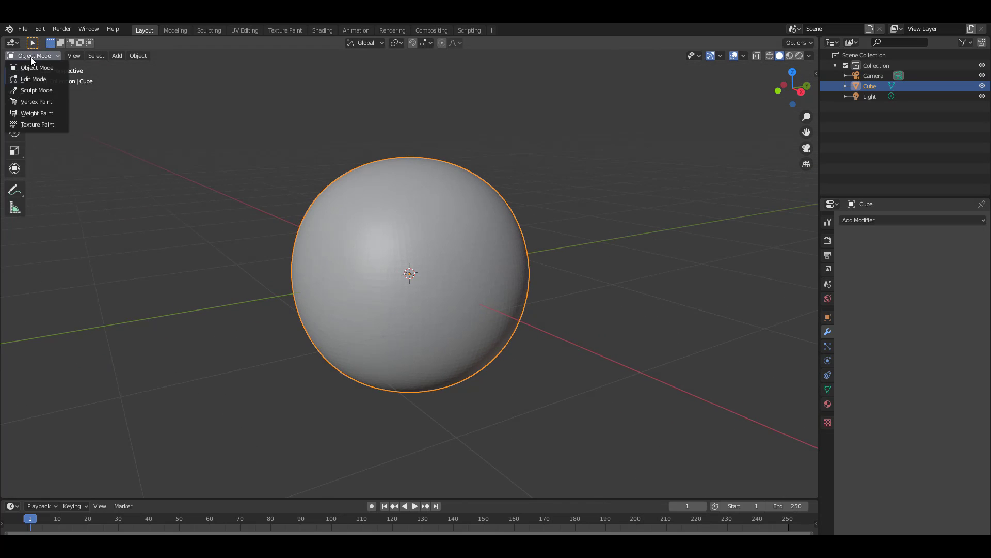
pyautogui.rightClick(594, 197)
pyautogui.click(622, 197)
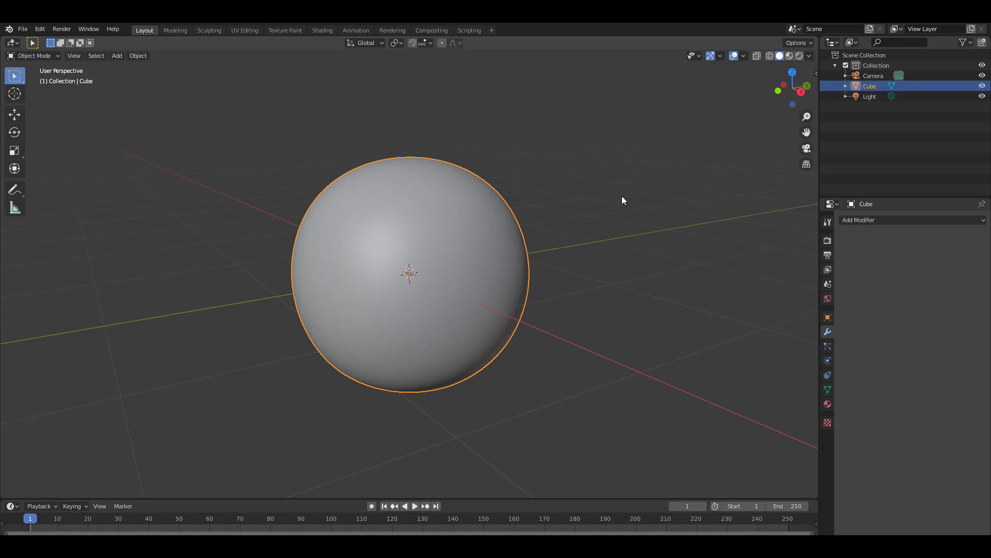
pyautogui.click(39, 57)
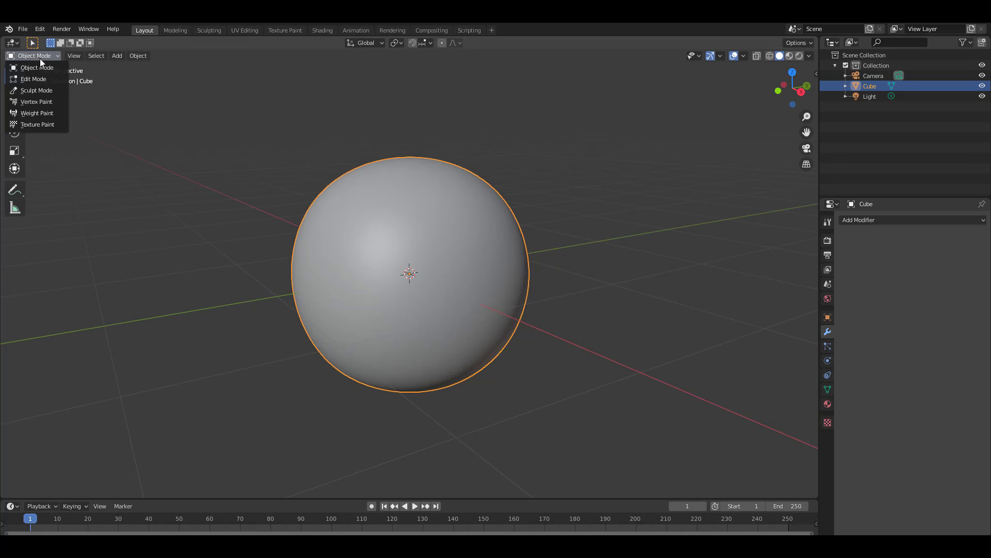
pyautogui.click(48, 90)
pyautogui.moveTo(31, 332)
pyautogui.mouseDown()
pyautogui.moveTo(62, 333)
pyautogui.moveTo(48, 332)
pyautogui.mouseUp()
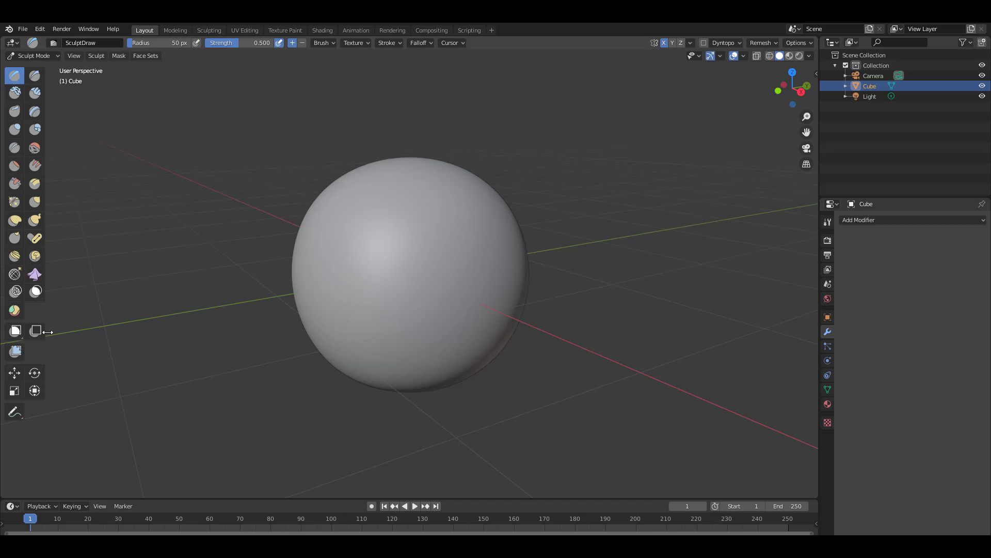
# Paint a mirrored pair of eye-shaped face set patches on the front of the head with the Draw Face Sets brush
pyautogui.click(13, 310)
pyautogui.scroll(2, 485, 362)
pyautogui.moveTo(485, 362); pyautogui.dragTo(338, 398, button='middle')
pyautogui.scroll(2, 444, 372)
pyautogui.scroll(-2, 454, 374)
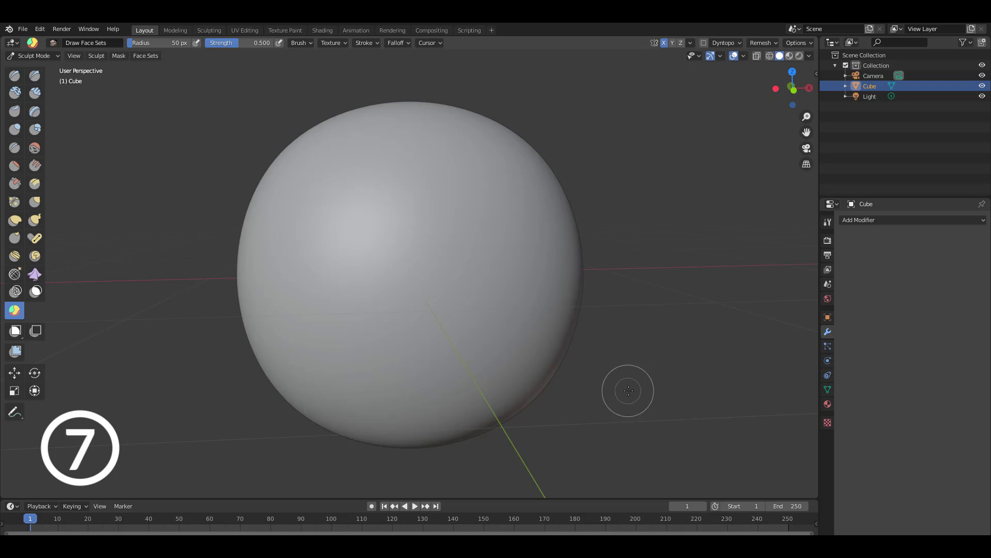
pyautogui.moveTo(629, 392)
pyautogui.mouseDown(button='middle')
pyautogui.moveTo(604, 395)
pyautogui.moveTo(619, 397)
pyautogui.mouseUp(button='middle')
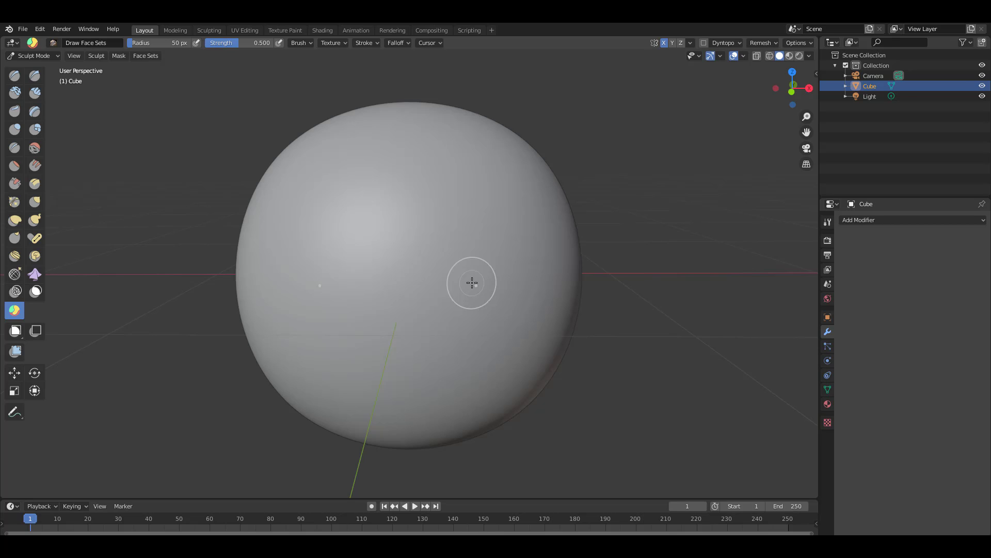
pyautogui.moveTo(481, 259)
pyautogui.mouseDown()
pyautogui.moveTo(440, 261)
pyautogui.moveTo(491, 265)
pyautogui.moveTo(434, 280)
pyautogui.mouseUp()
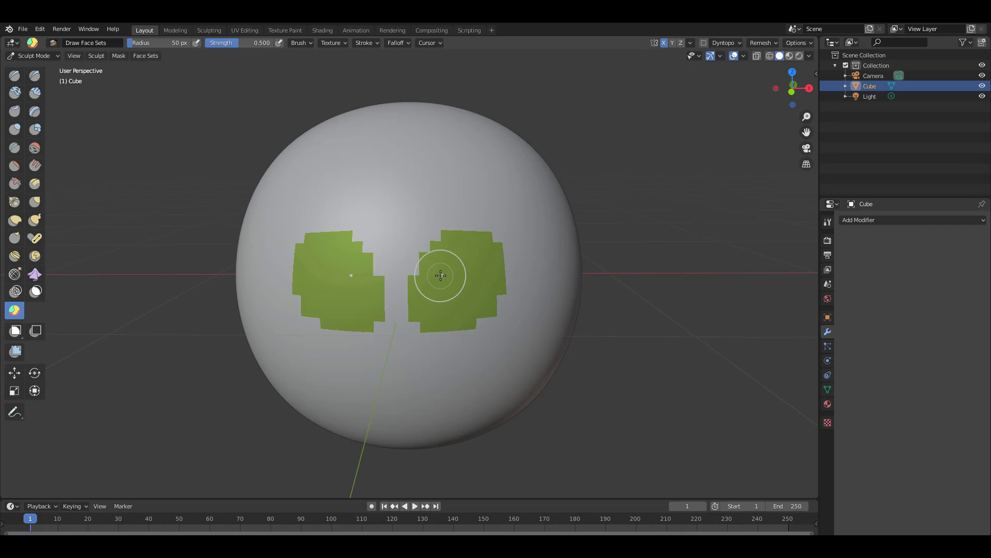
# Try overlapping, extending and smoothing face sets around the eyes, and undo each trial
pyautogui.click(442, 263)
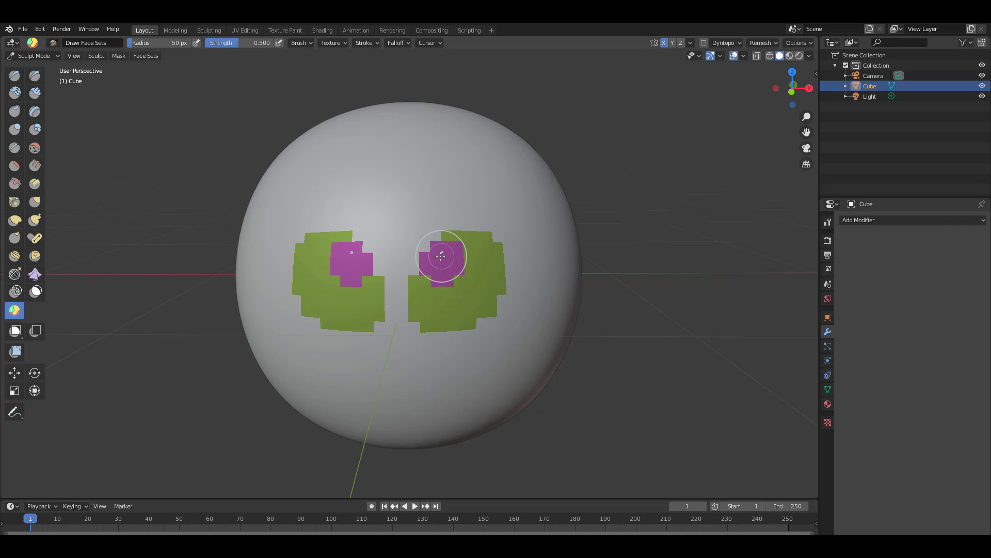
pyautogui.moveTo(442, 259); pyautogui.dragTo(431, 207)
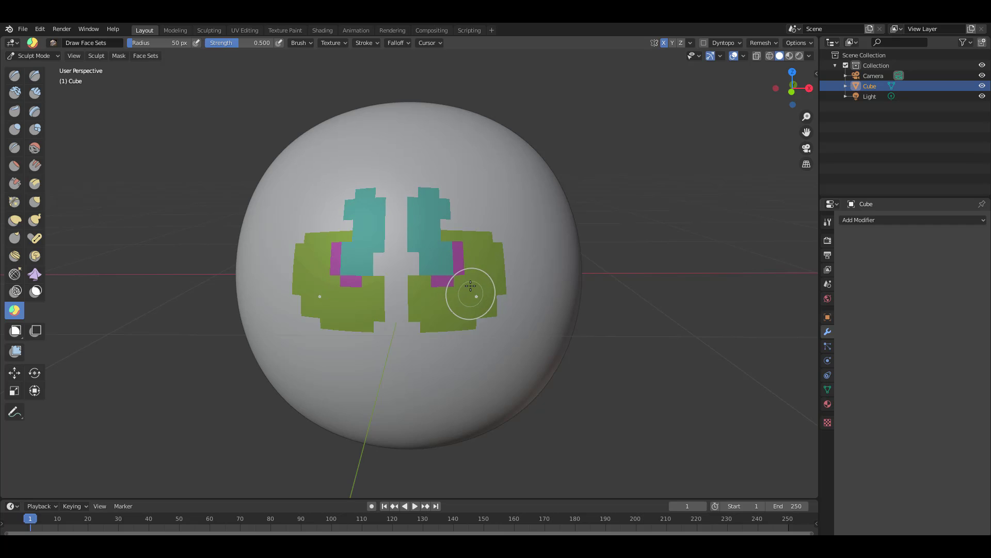
pyautogui.keyDown('ctrl'); pyautogui.moveTo(468, 300); pyautogui.dragTo(429, 214); pyautogui.keyUp('ctrl')
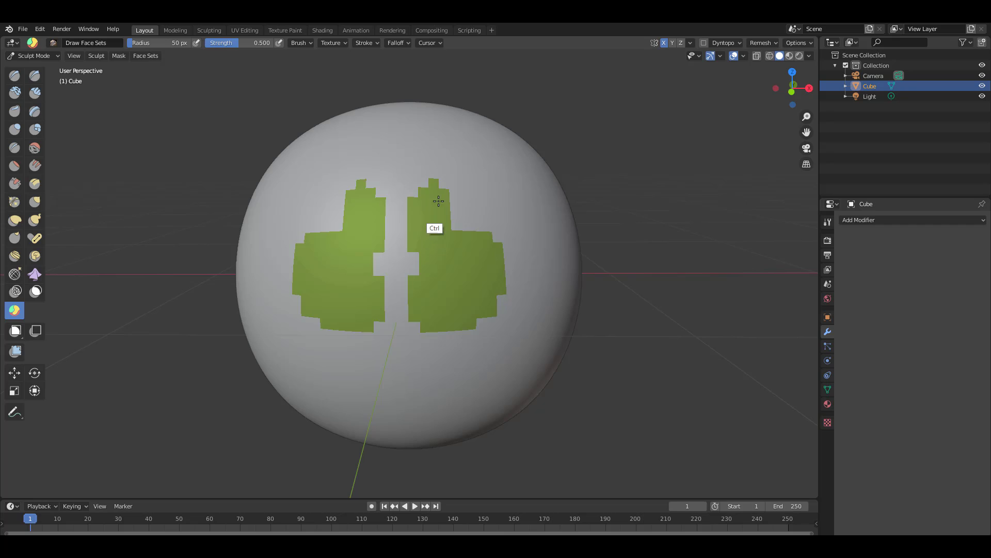
pyautogui.hotkey('ctrl', 'z')
pyautogui.hotkey('ctrl', 'z')
pyautogui.hotkey('ctrl', 'z')
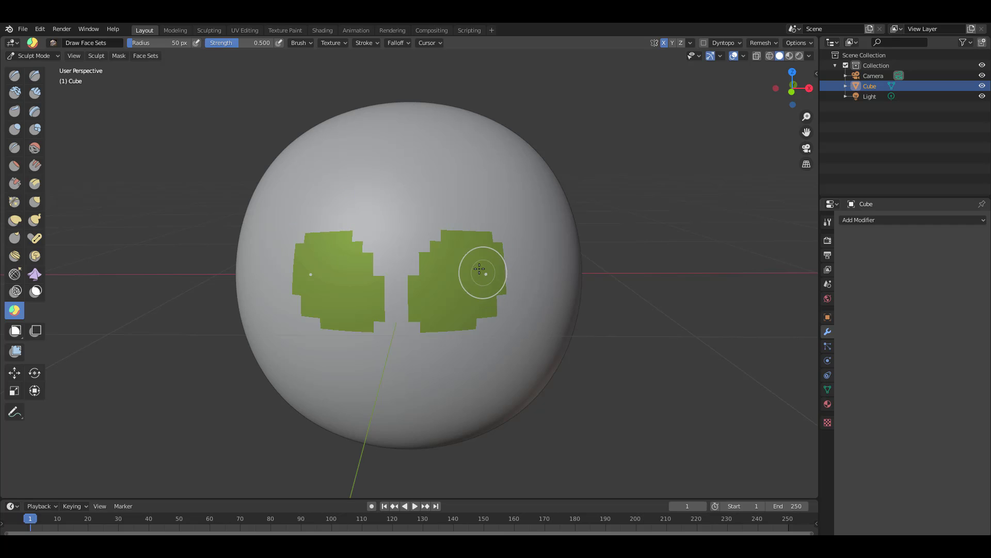
pyautogui.moveTo(443, 256)
pyautogui.keyDown('ctrl'); pyautogui.mouseDown()
pyautogui.moveTo(500, 290)
pyautogui.moveTo(498, 315)
pyautogui.moveTo(474, 326)
pyautogui.moveTo(496, 295)
pyautogui.moveTo(496, 312)
pyautogui.moveTo(506, 287)
pyautogui.moveTo(493, 250)
pyautogui.moveTo(462, 234)
pyautogui.moveTo(420, 270)
pyautogui.moveTo(450, 327)
pyautogui.mouseUp(); pyautogui.keyUp('ctrl')
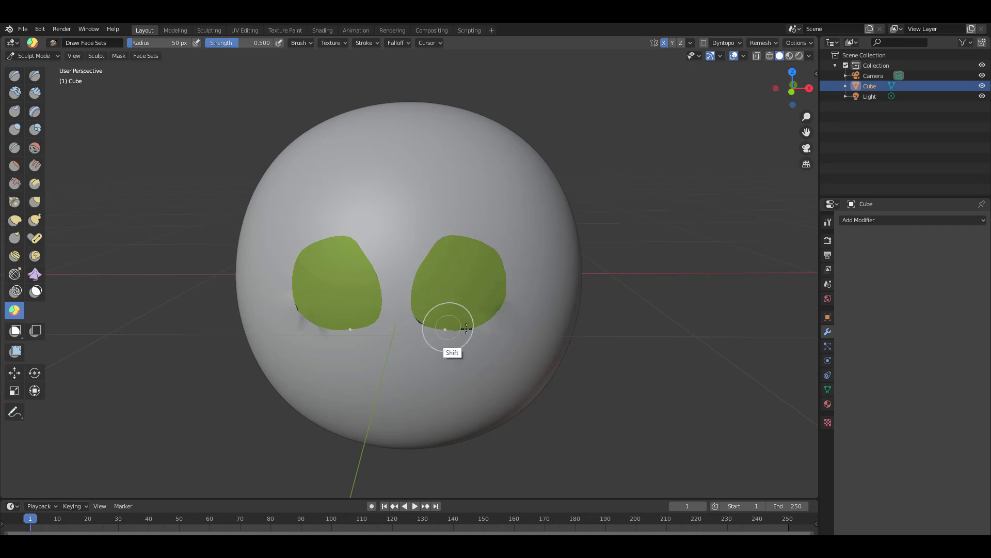
pyautogui.hotkey('ctrl', 'z')
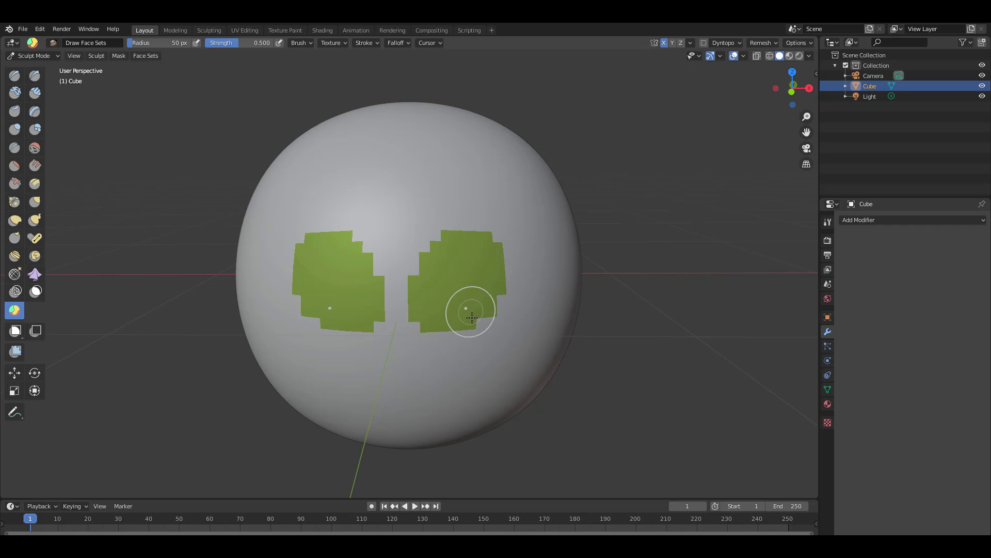
# Extend the eye face set outward on both sides and paint a separate mouth-shaped face set below the eyes
pyautogui.moveTo(471, 316)
pyautogui.keyDown('ctrl'); pyautogui.mouseDown()
pyautogui.moveTo(508, 299)
pyautogui.moveTo(498, 261)
pyautogui.mouseUp(); pyautogui.keyUp('ctrl')
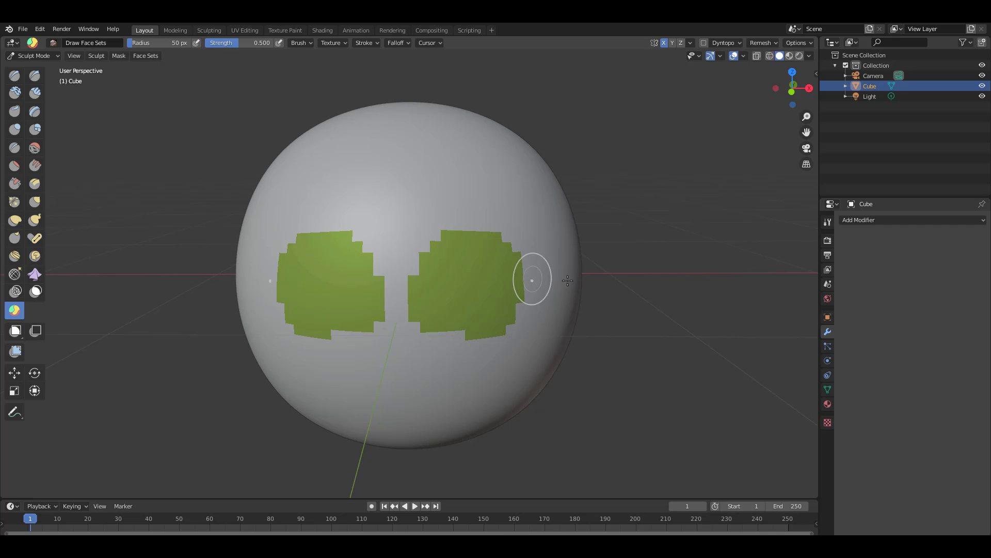
pyautogui.moveTo(680, 310)
pyautogui.mouseDown(button='middle')
pyautogui.moveTo(655, 285)
pyautogui.moveTo(585, 336)
pyautogui.mouseUp(button='middle')
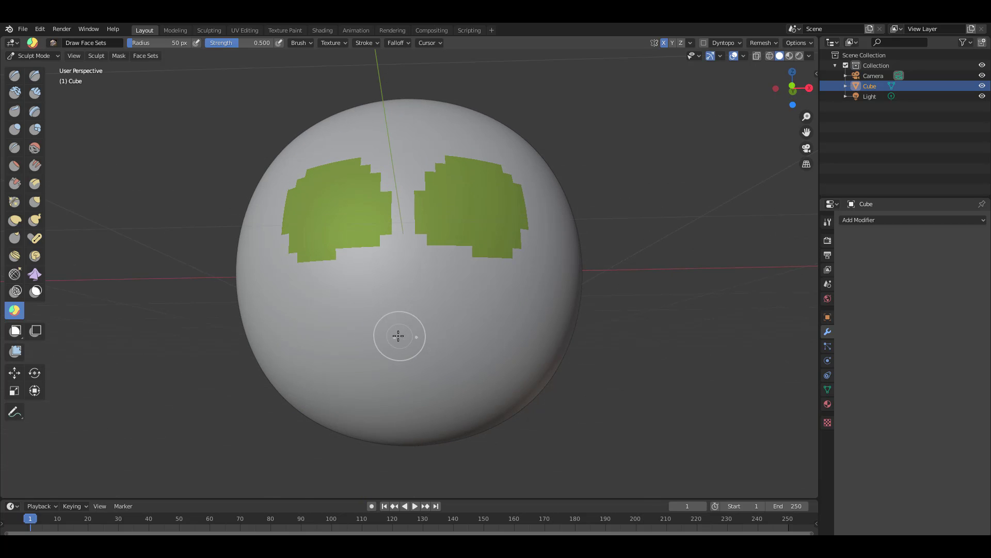
pyautogui.moveTo(396, 334)
pyautogui.mouseDown()
pyautogui.moveTo(461, 336)
pyautogui.moveTo(503, 323)
pyautogui.moveTo(385, 336)
pyautogui.mouseUp()
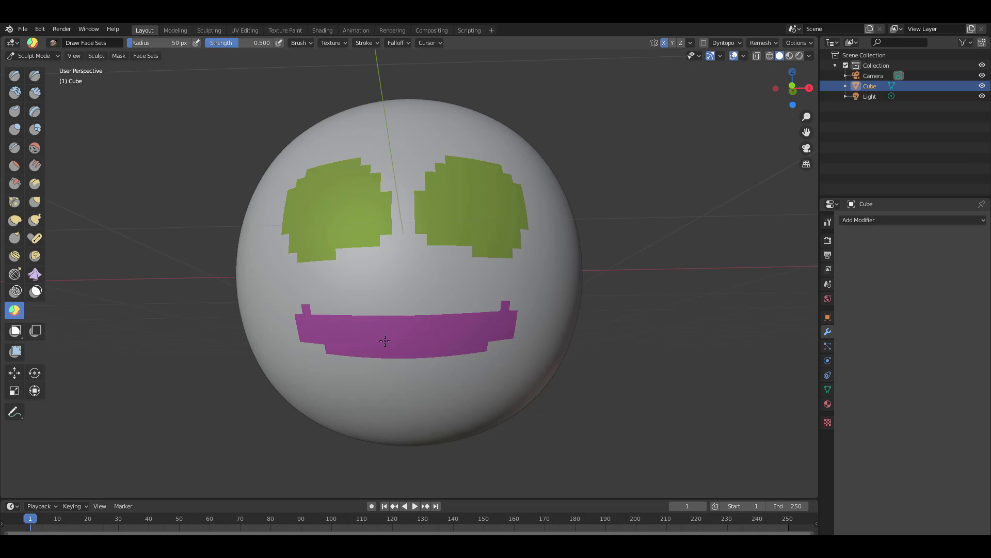
pyautogui.moveTo(664, 294); pyautogui.dragTo(647, 322, button='middle')
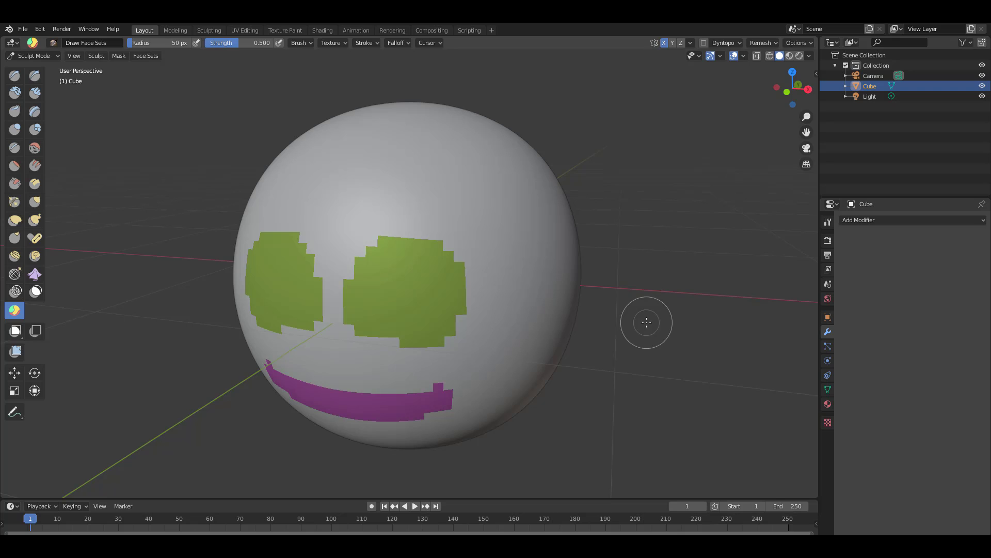
# Isolate the eye face set in the view and reveal the whole mesh again
pyautogui.moveTo(436, 287)
pyautogui.mouseDown(button='middle')
pyautogui.moveTo(478, 259)
pyautogui.moveTo(458, 255)
pyautogui.mouseUp(button='middle')
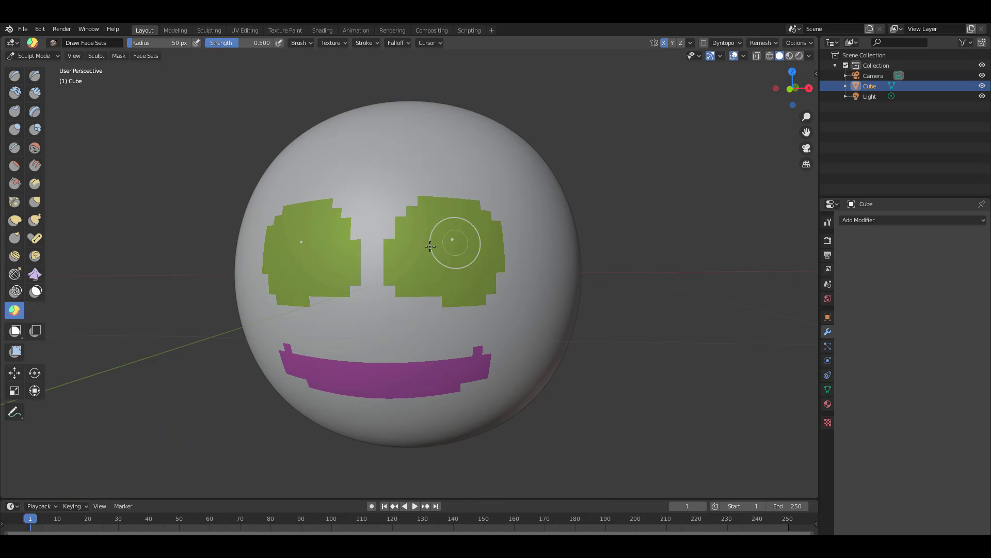
pyautogui.hotkey('shift', 'h')
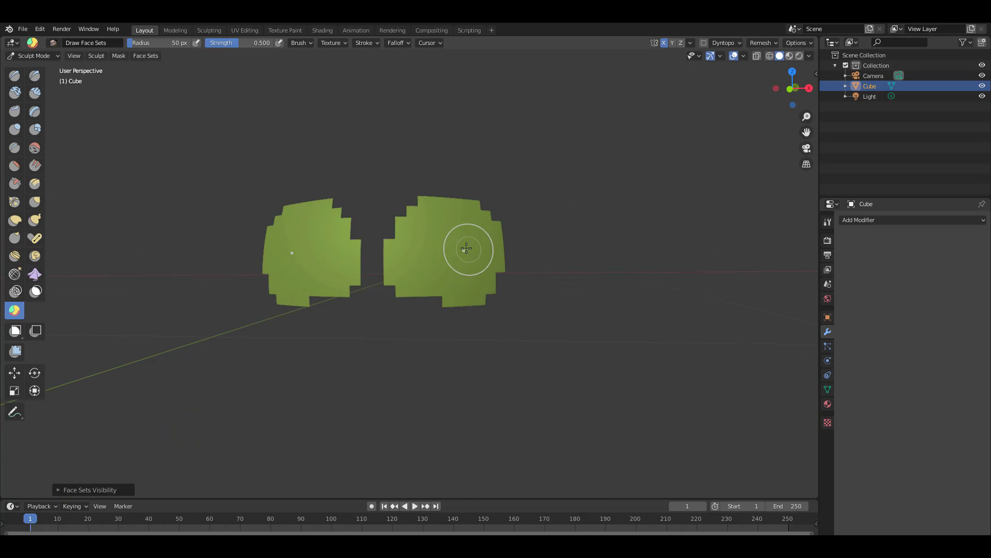
pyautogui.hotkey('alt', 'h')
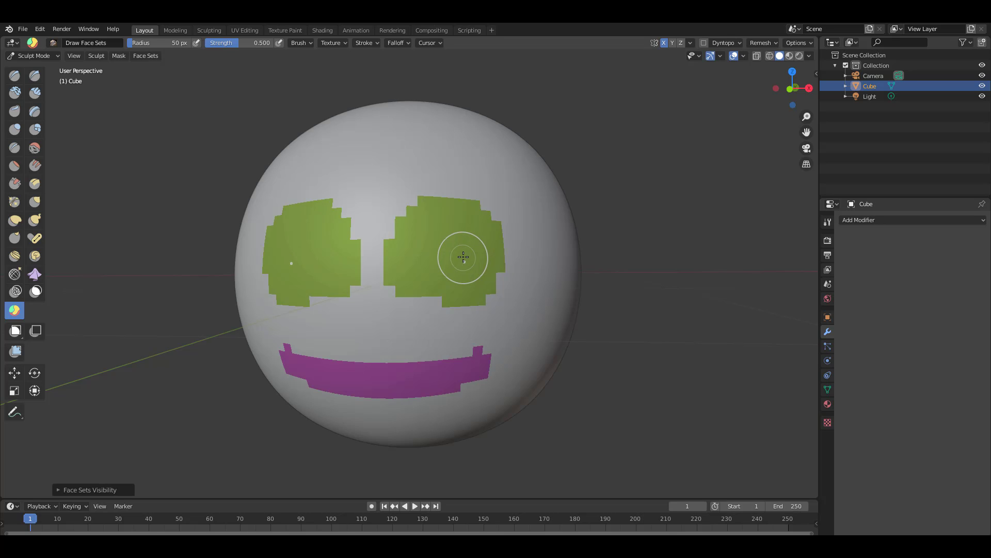
# Hide the eye, mouth and remaining head face sets in turn, and reveal all of them again
pyautogui.keyDown('shift'); pyautogui.click(464, 257); pyautogui.keyUp('shift')
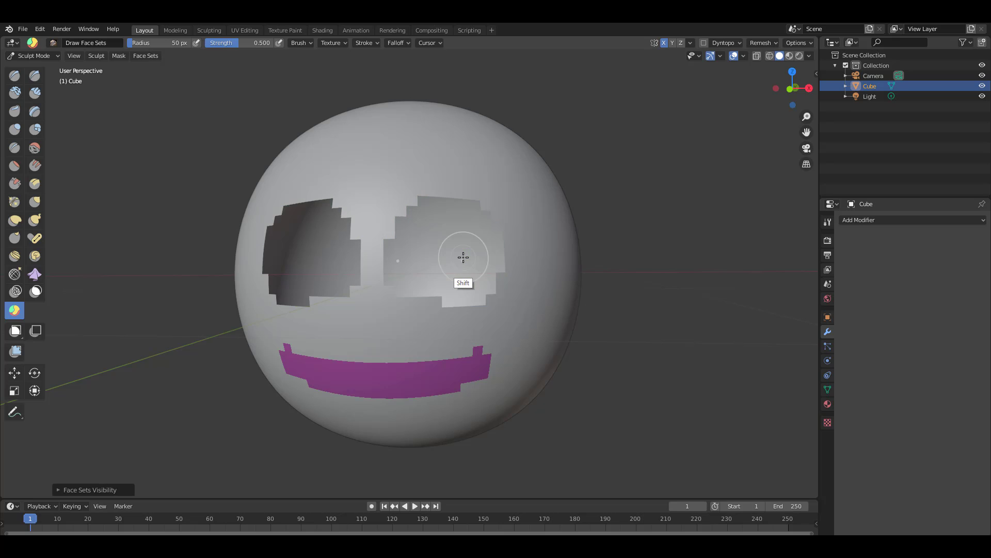
pyautogui.keyDown('shift'); pyautogui.click(449, 369); pyautogui.keyUp('shift')
pyautogui.hotkey('shift', 'h')
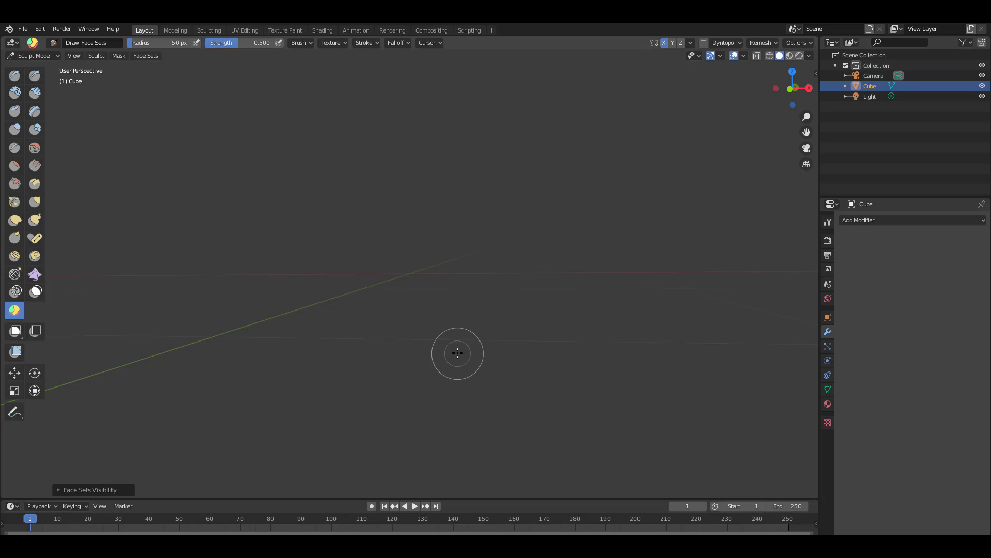
pyautogui.hotkey('alt', 'h')
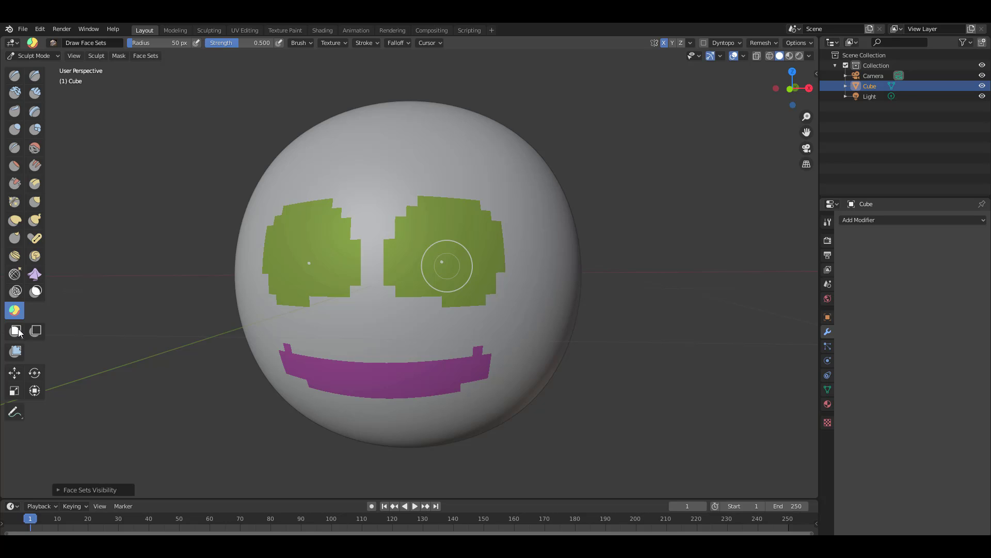
# Deflate the whole mesh with the Inflate mesh filter, and try the filter on the eyes alone with Use Face Sets enabled
pyautogui.click(17, 351)
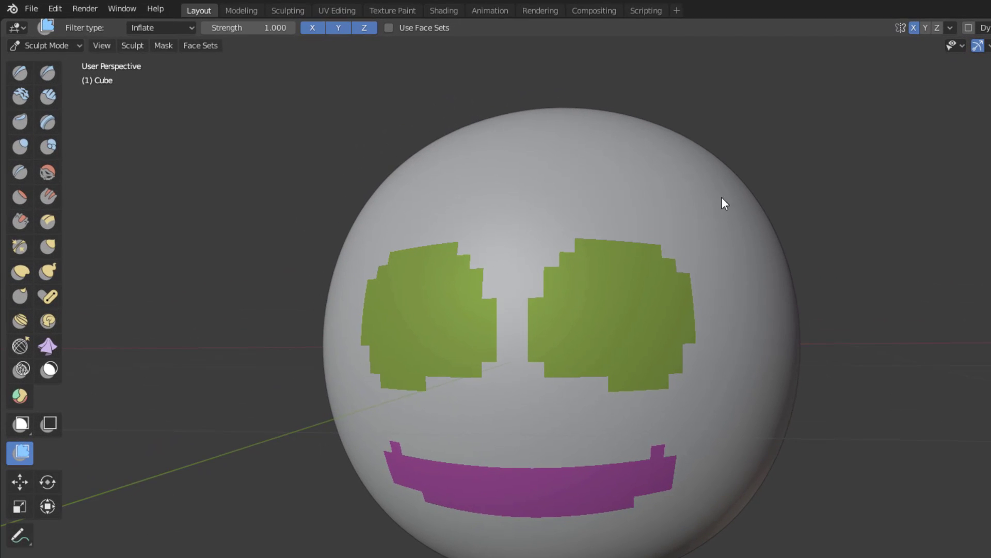
pyautogui.moveTo(721, 197); pyautogui.dragTo(578, 232)
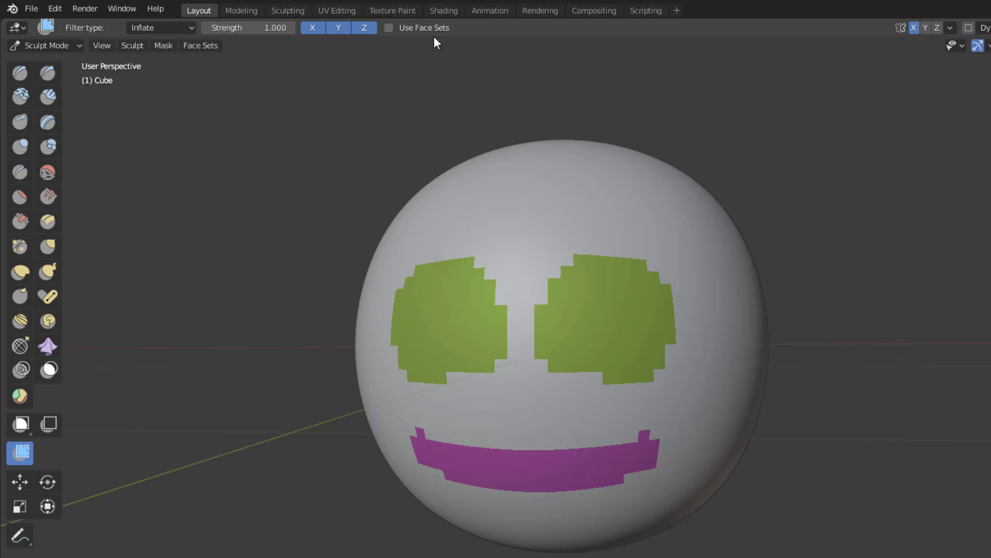
pyautogui.click(389, 28)
pyautogui.moveTo(643, 262); pyautogui.dragTo(691, 238)
pyautogui.rightClick(691, 238)
# Smooth the jagged borders of the eye and mouth face sets using the Relax Face Sets mesh filter
pyautogui.click(189, 26)
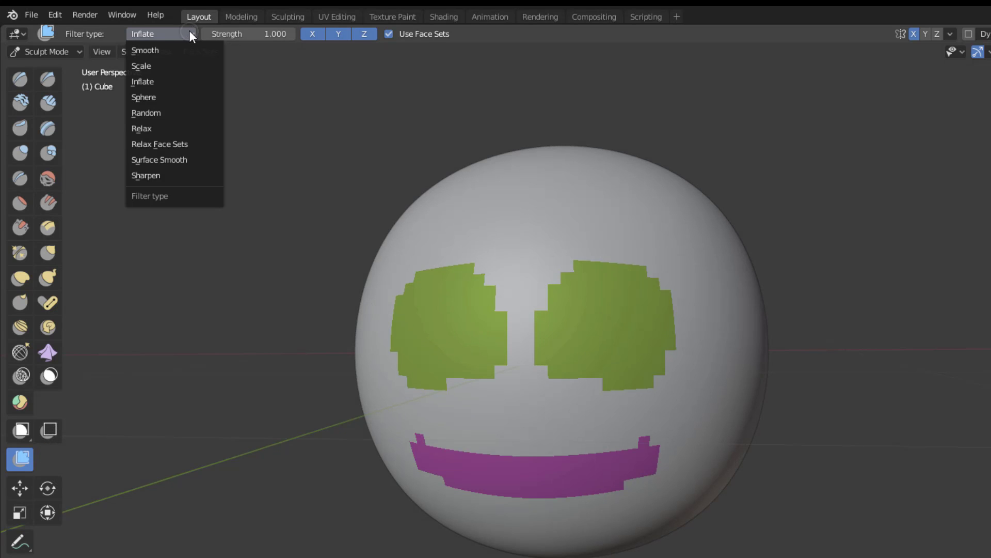
pyautogui.click(191, 144)
pyautogui.moveTo(647, 324); pyautogui.dragTo(789, 358)
pyautogui.moveTo(618, 467); pyautogui.dragTo(928, 343)
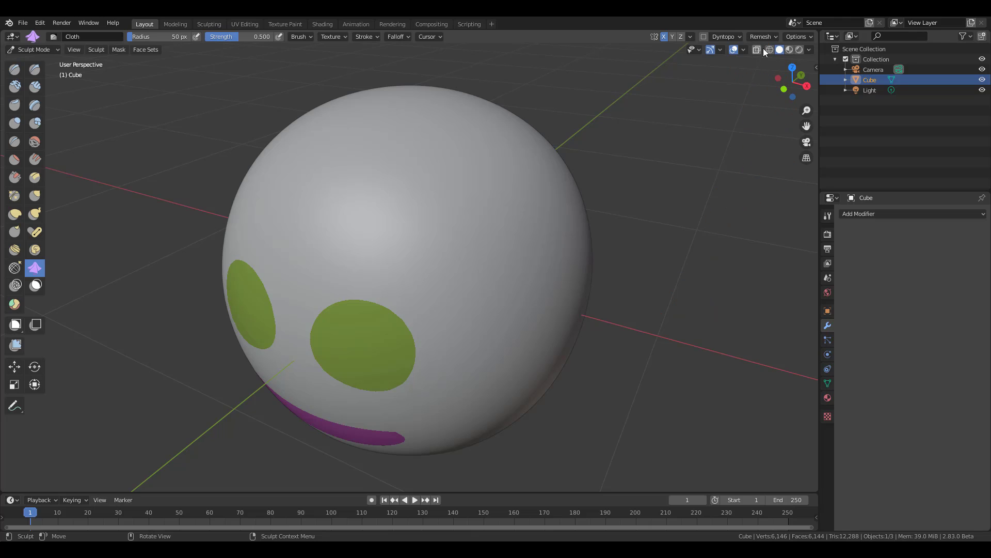
# Turn on the wireframe overlay to show the head mesh's topology
pyautogui.click(761, 37)
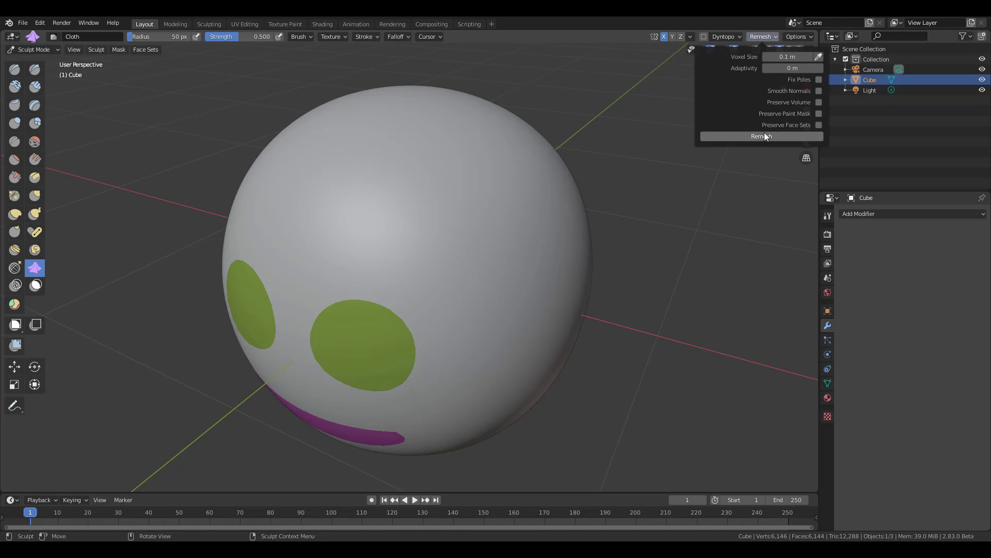
pyautogui.moveTo(620, 334); pyautogui.dragTo(708, 266, button='middle')
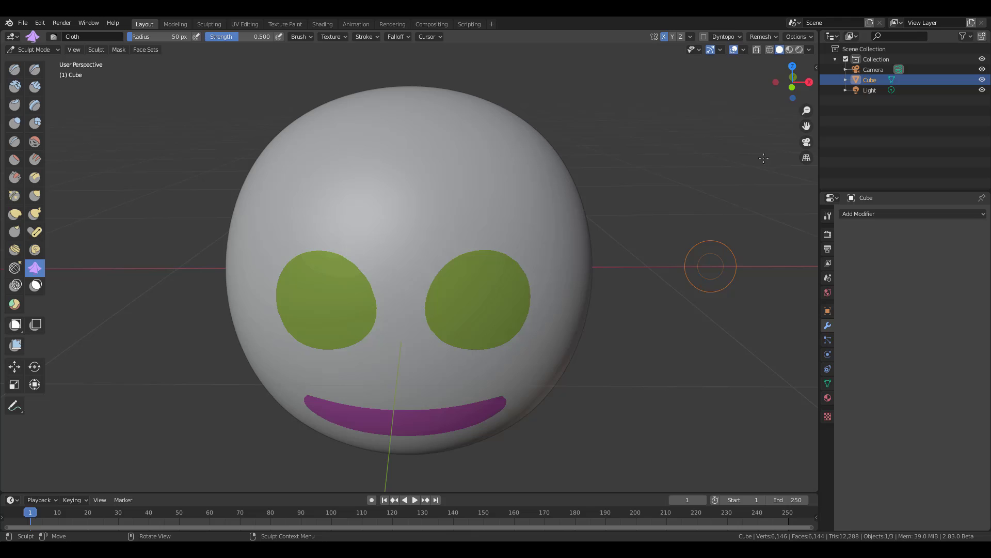
pyautogui.click(743, 49)
pyautogui.click(680, 222)
pyautogui.keyDown('alt'); pyautogui.moveTo(532, 232); pyautogui.dragTo(609, 266, button='middle'); pyautogui.keyUp('alt')
pyautogui.scroll(5, 390, 299)
pyautogui.scroll(-5, 522, 266)
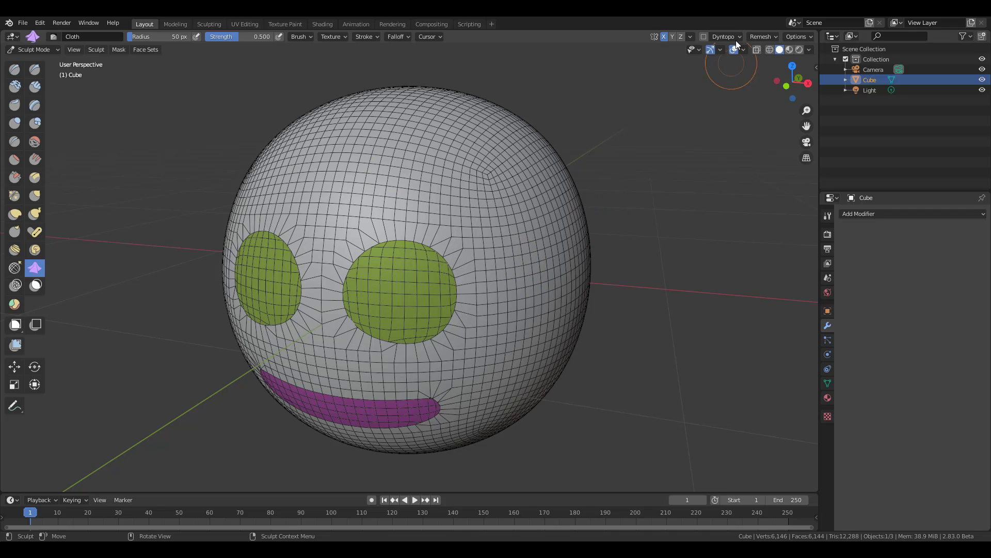
# Set the remesh voxel size to about 0.0338 m by sampling the mesh detail on the head's upper surface
pyautogui.click(762, 37)
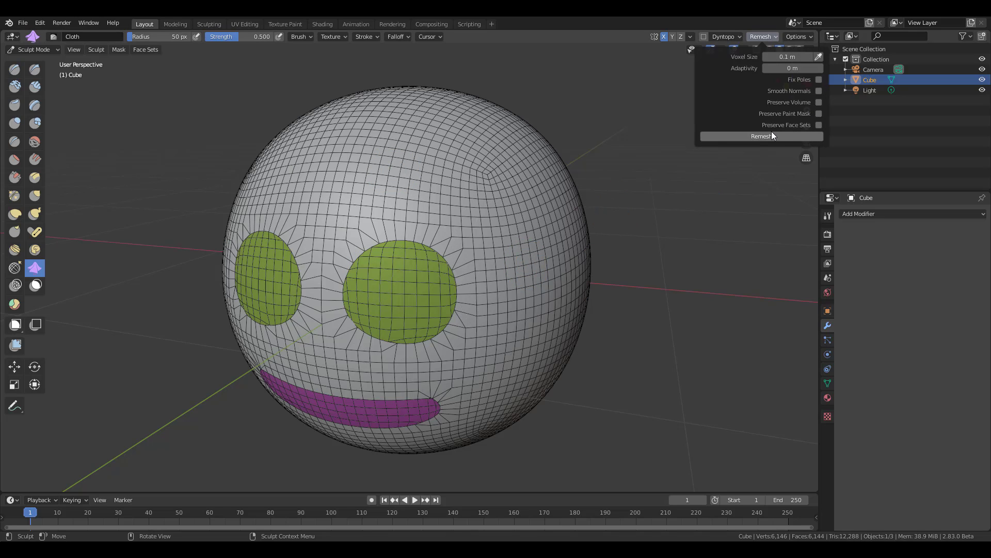
pyautogui.click(819, 57)
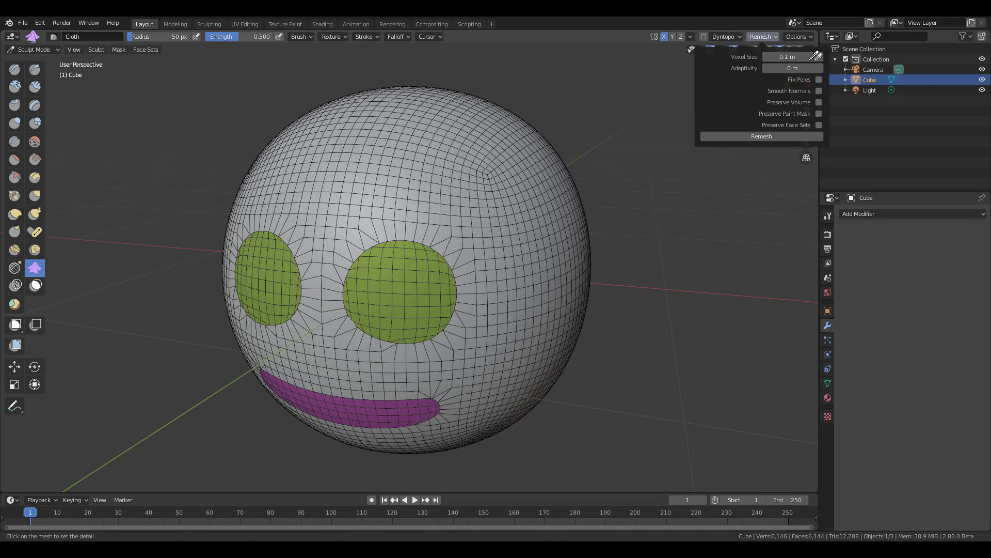
pyautogui.click(492, 167)
# Voxel remesh the head with Preserve Face Sets and Preserve Volume enabled
pyautogui.click(766, 35)
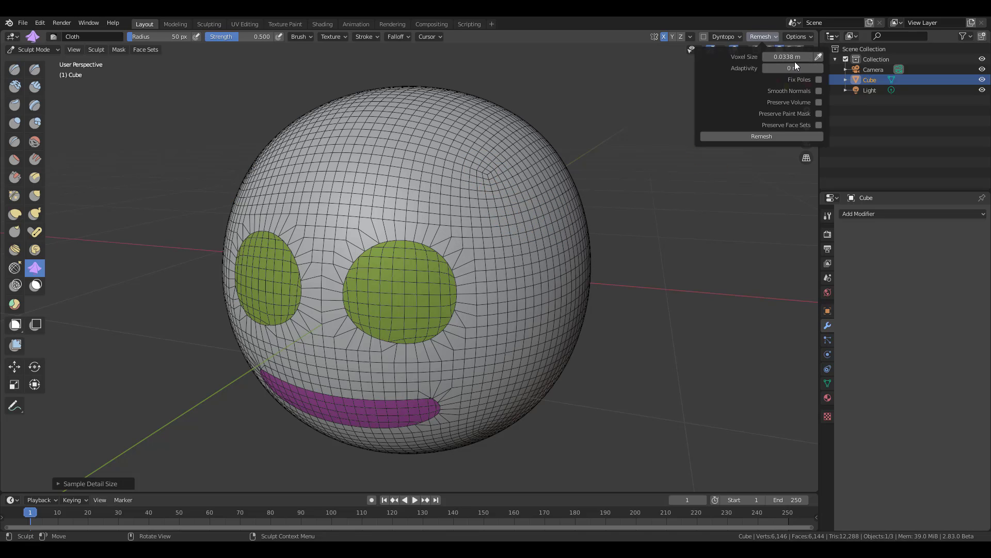
pyautogui.click(819, 125)
pyautogui.click(819, 102)
pyautogui.click(743, 136)
pyautogui.moveTo(596, 310); pyautogui.dragTo(524, 270, button='middle')
pyautogui.scroll(4, 476, 249)
pyautogui.moveTo(431, 283); pyautogui.dragTo(443, 255, button='middle')
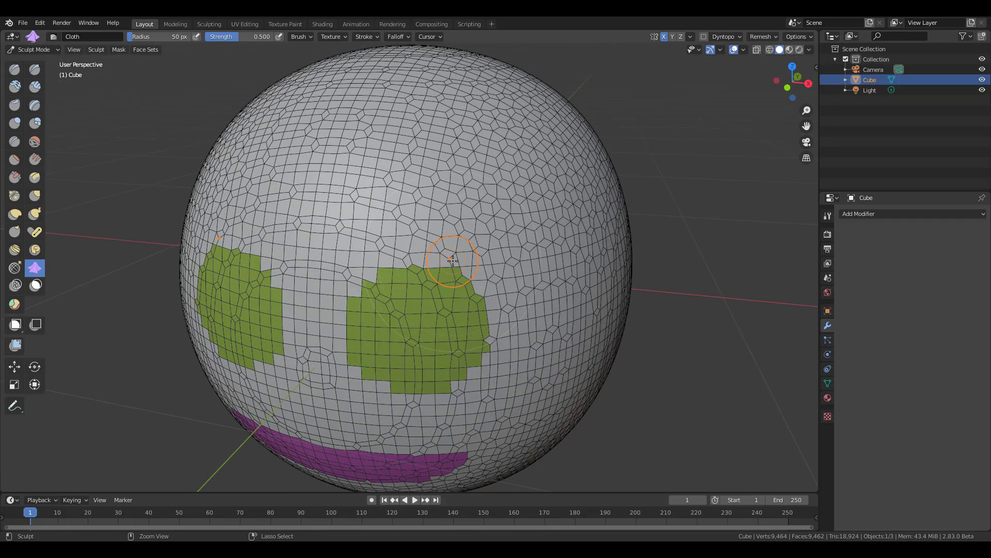
pyautogui.moveTo(613, 303)
pyautogui.mouseDown(button='middle')
pyautogui.moveTo(622, 297)
pyautogui.moveTo(591, 313)
pyautogui.mouseUp(button='middle')
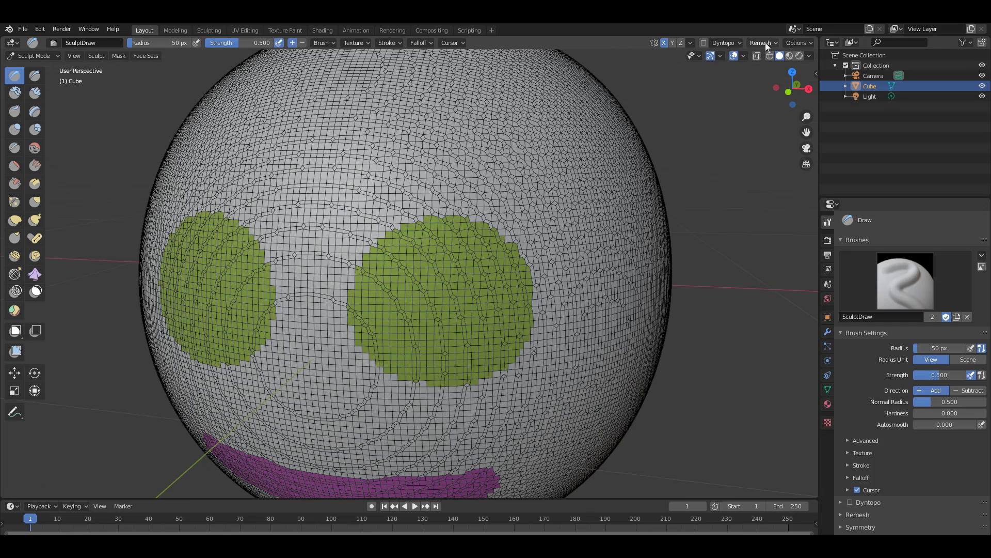
# Disable Preserve Volume and Preserve Face Sets and voxel remesh the head again at a voxel size of 0.01261 m
pyautogui.click(764, 42)
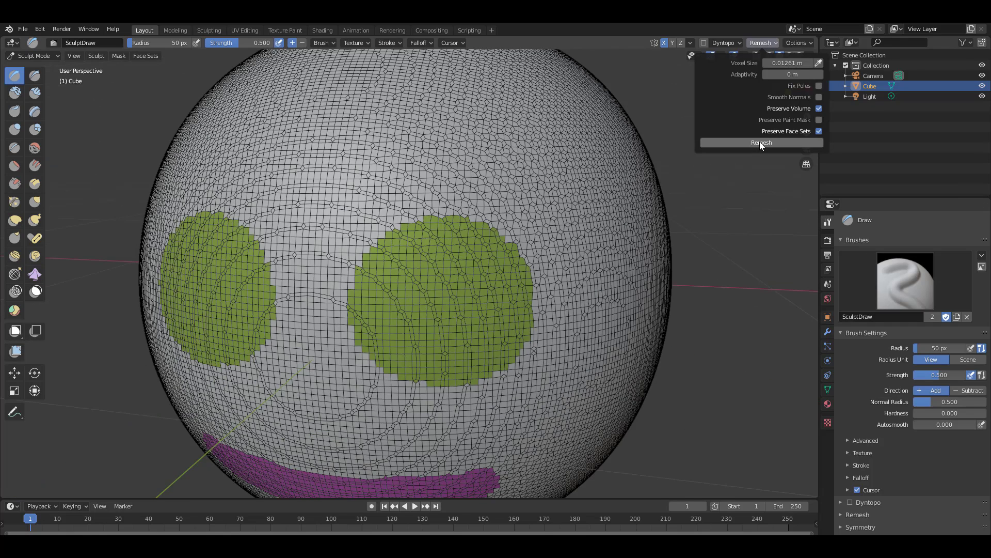
pyautogui.click(819, 108)
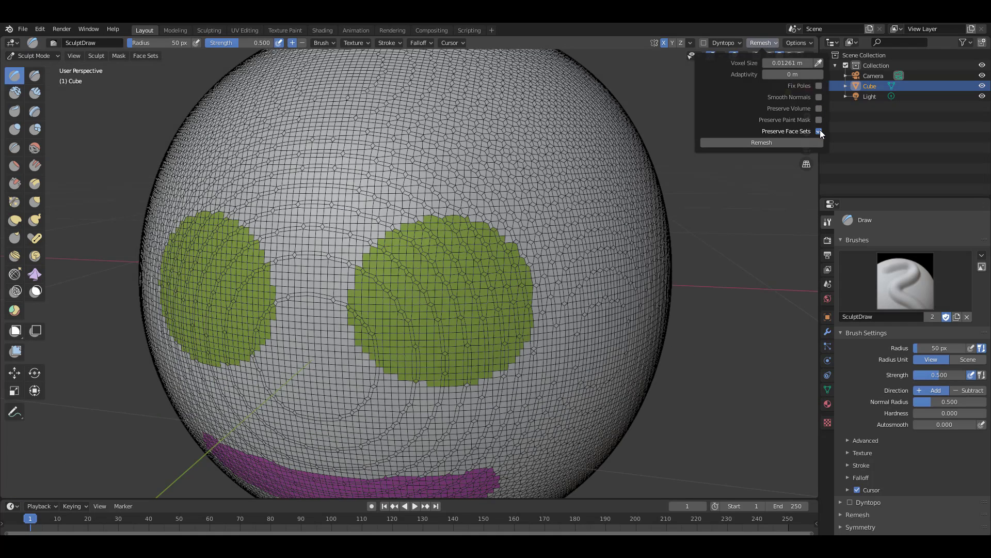
pyautogui.click(819, 131)
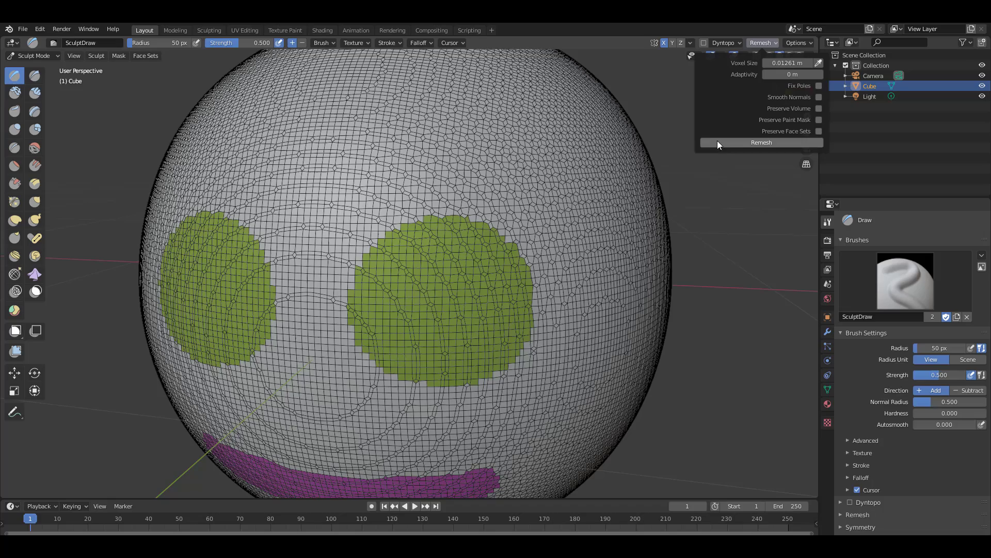
pyautogui.click(761, 142)
pyautogui.scroll(-5, 542, 210)
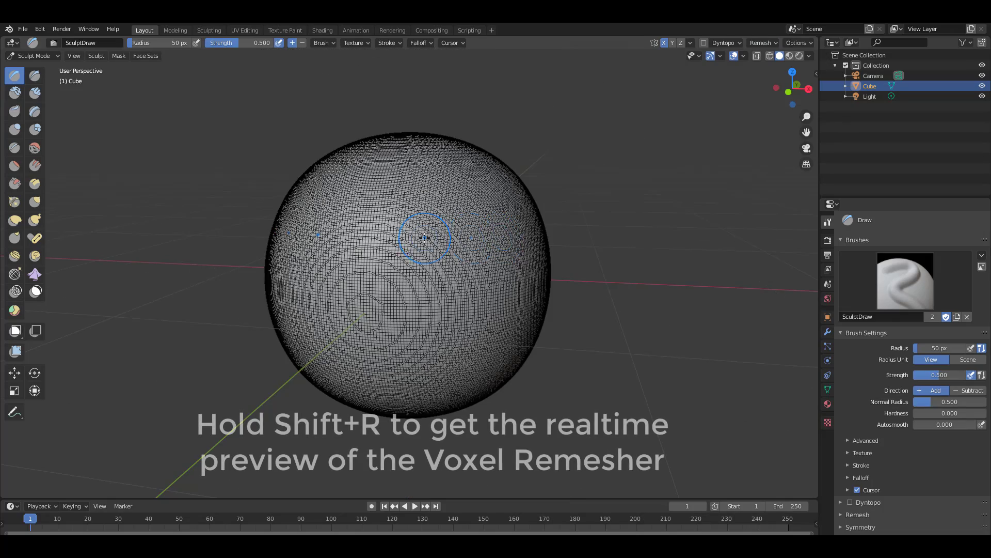
pyautogui.scroll(3, 424, 238)
pyautogui.hotkey('shift', 'r')
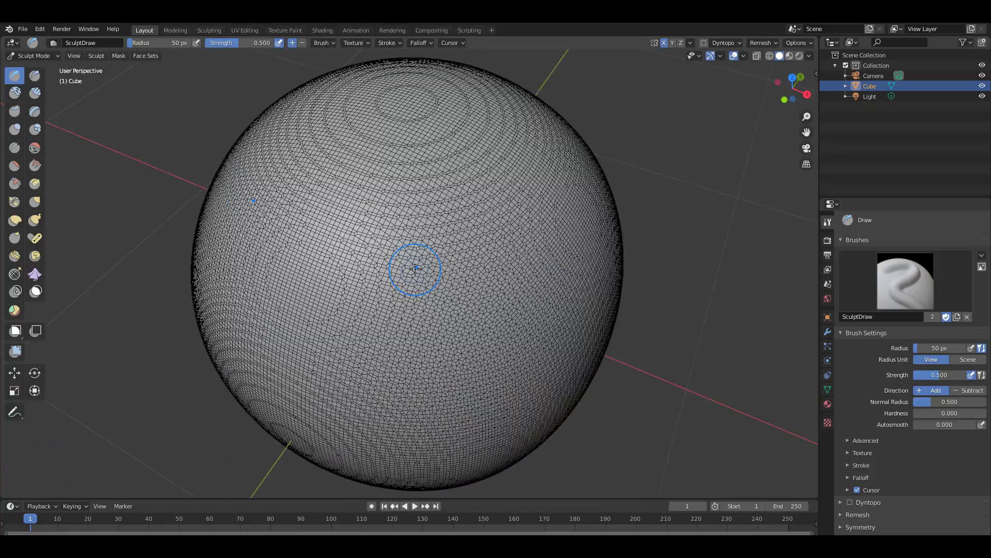
# Start a new General file and discard the changes to the untitled one
pyautogui.click(23, 29)
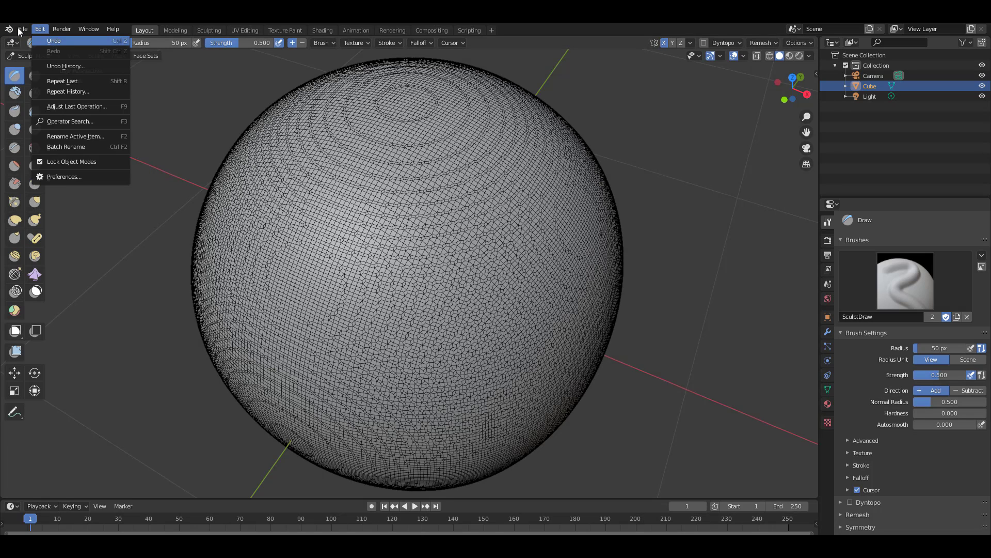
pyautogui.click(19, 31)
pyautogui.click(23, 28)
pyautogui.moveTo(107, 38)
pyautogui.click(191, 40)
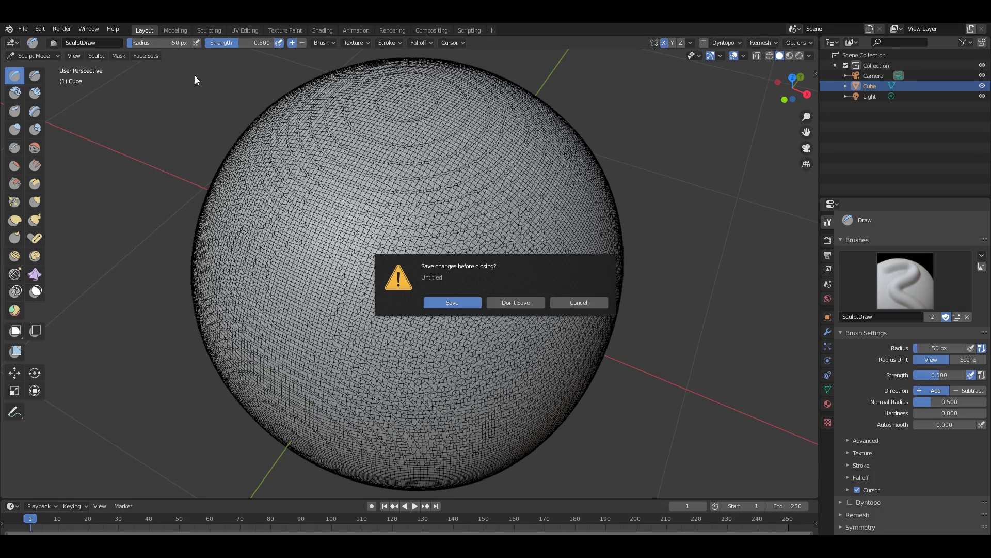
pyautogui.click(509, 303)
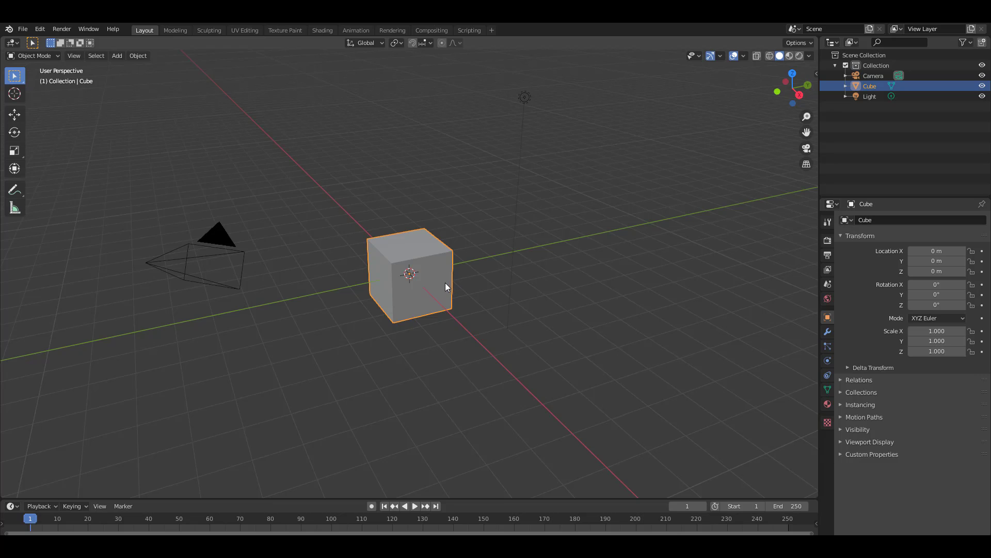
# Delete the default cube and add a Grid mesh at the origin
pyautogui.press('Delete')
pyautogui.hotkey('shift', 'a')
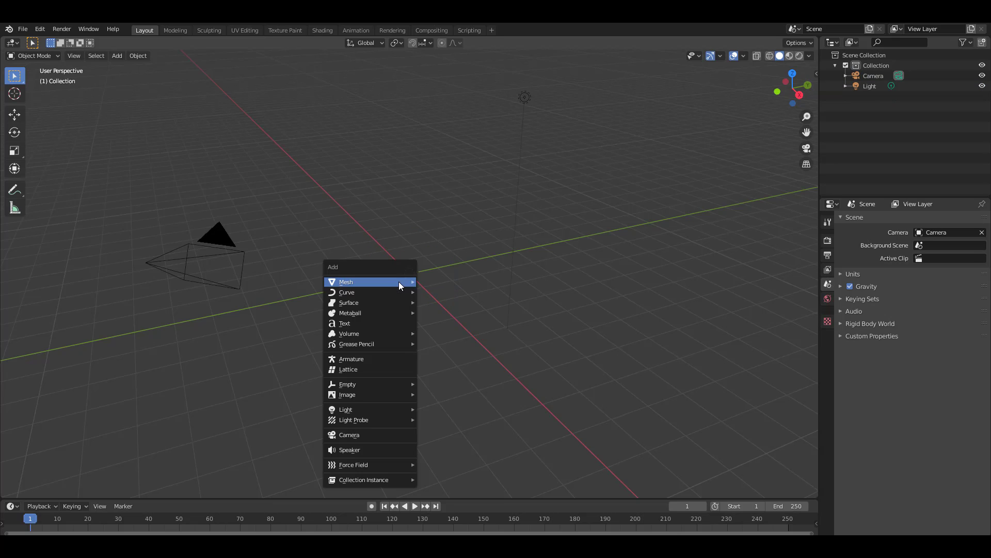
pyautogui.moveTo(399, 280)
pyautogui.click(458, 372)
pyautogui.scroll(1, 429, 326)
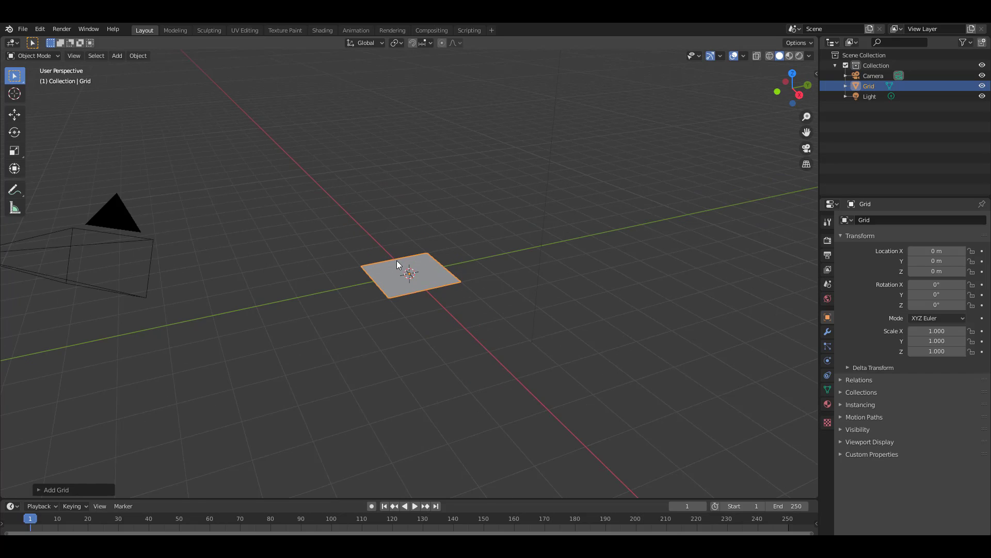
pyautogui.scroll(-3, 444, 289)
pyautogui.scroll(7, 463, 253)
# Shade the grid smooth and apply a Subdivision Surface modifier with 4 viewport subdivisions to it
pyautogui.rightClick(484, 168)
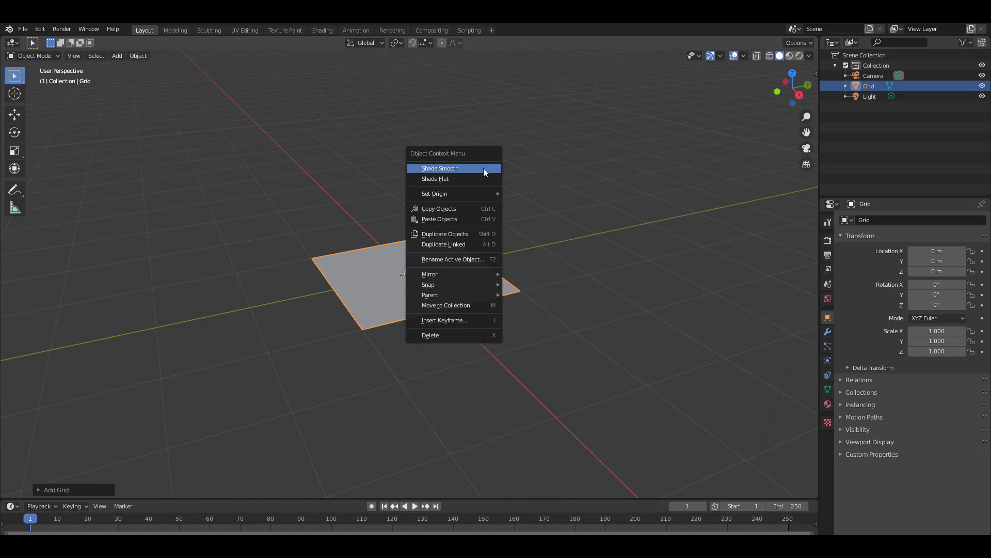
pyautogui.click(483, 168)
pyautogui.moveTo(436, 280); pyautogui.dragTo(444, 296, button='middle')
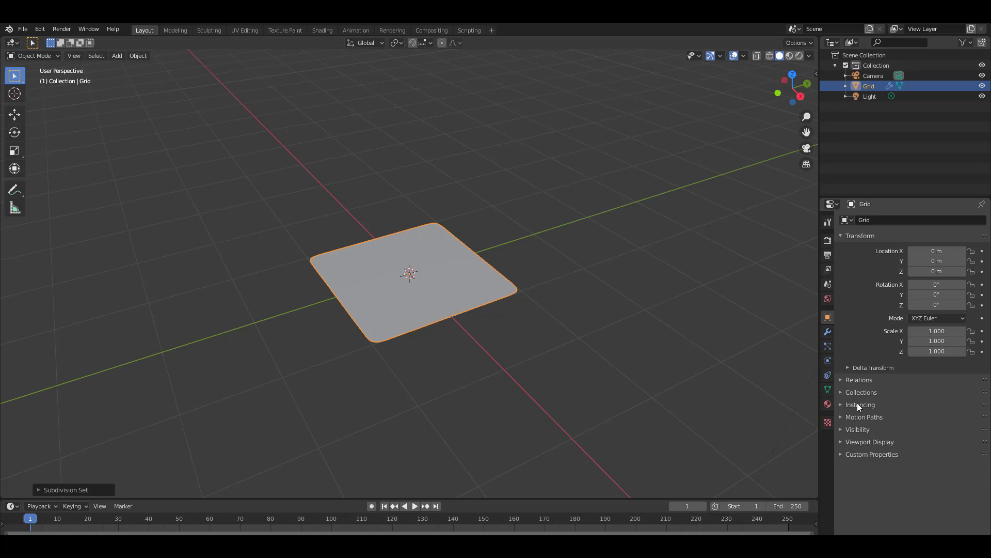
pyautogui.click(828, 333)
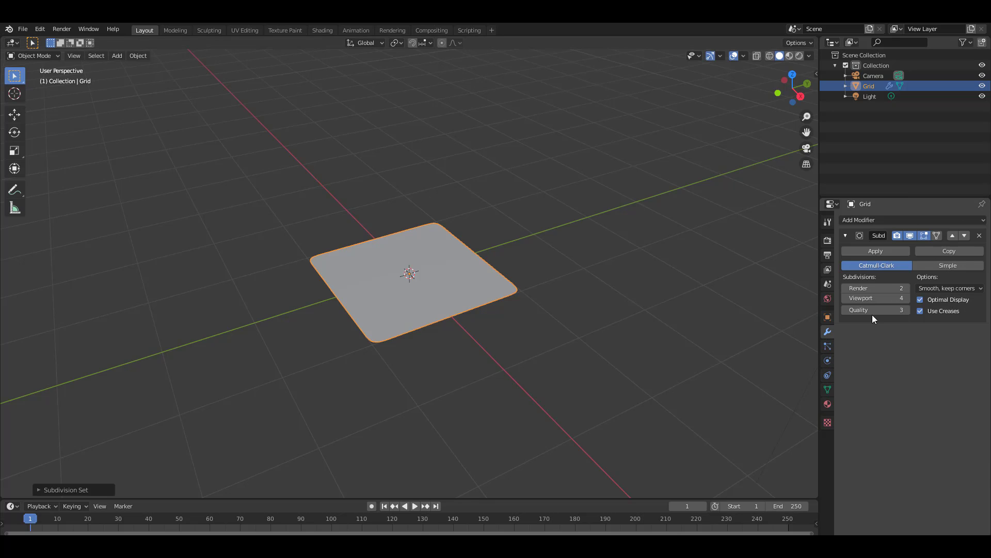
pyautogui.click(891, 252)
# Switch the grid to Sculpt Mode and widen the tool list to two columns
pyautogui.moveTo(485, 279); pyautogui.dragTo(174, 91, button='middle')
pyautogui.click(34, 56)
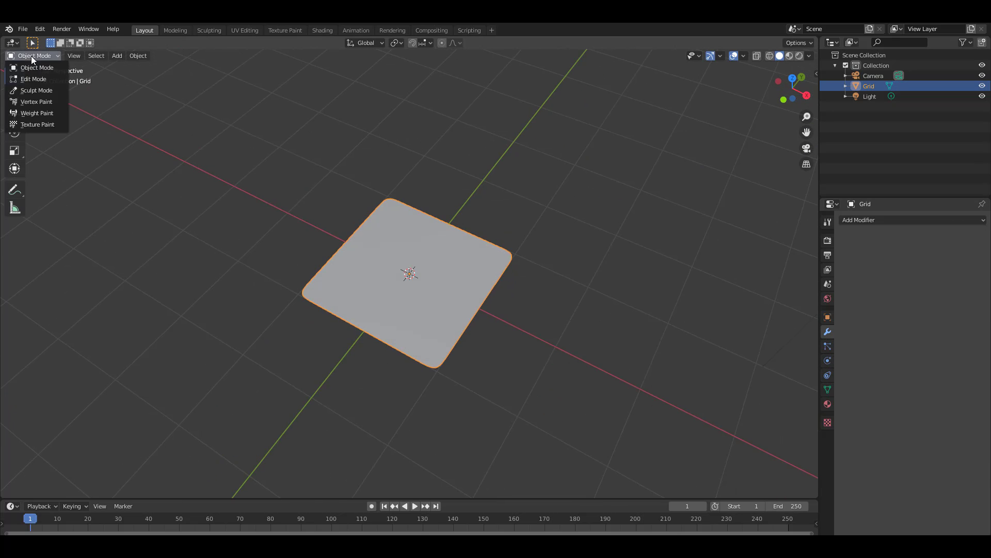
pyautogui.click(31, 90)
pyautogui.scroll(4, 398, 377)
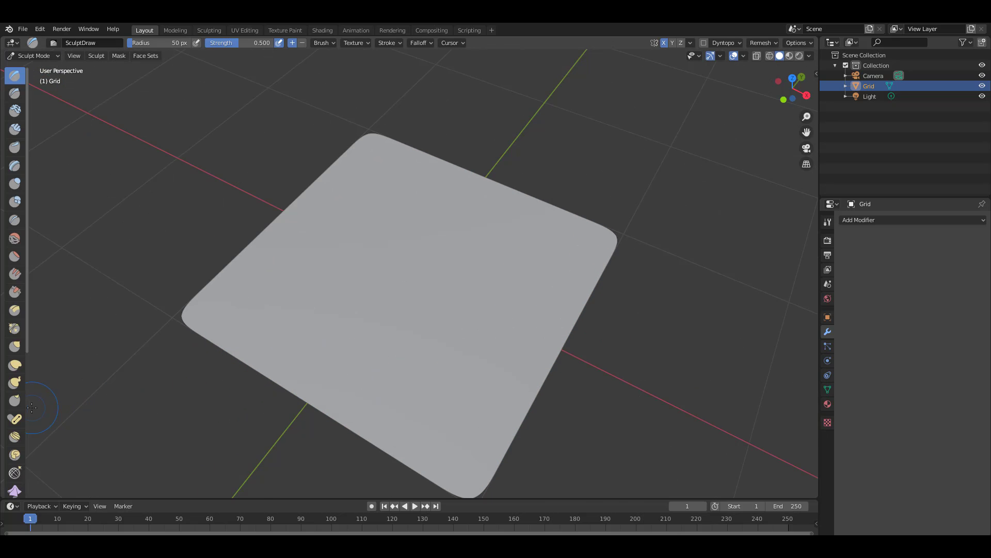
pyautogui.moveTo(30, 403); pyautogui.dragTo(50, 392)
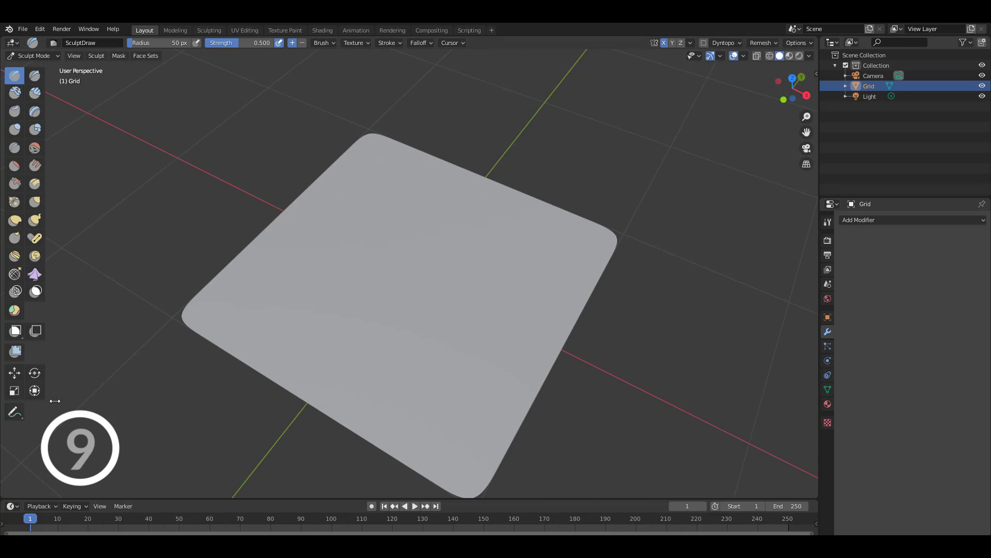
# Pull folds across the grid from opposite corners using the Cloth brush with Drag deformation and a 183 px radius
pyautogui.click(35, 273)
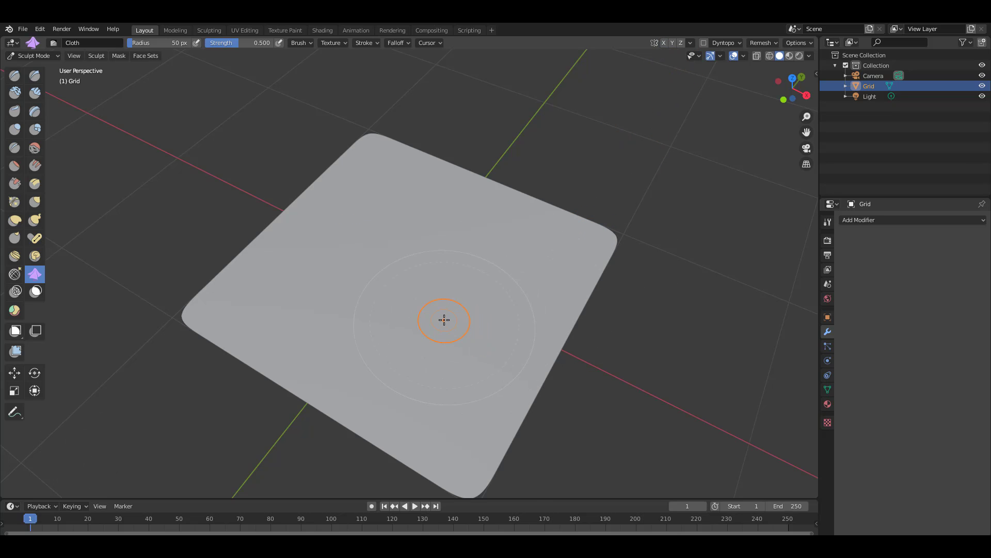
pyautogui.press('f')
pyautogui.click(511, 324)
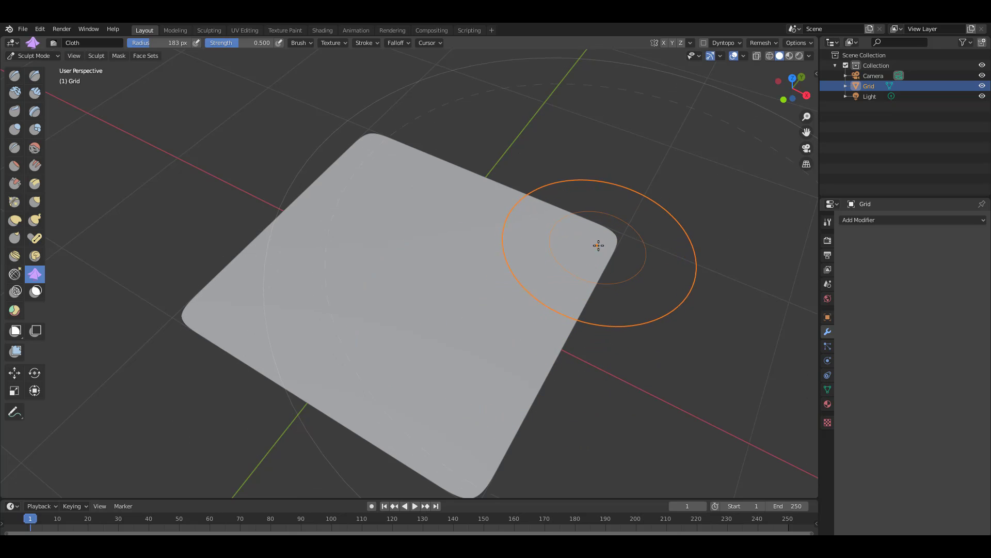
pyautogui.moveTo(599, 245)
pyautogui.mouseDown()
pyautogui.moveTo(578, 241)
pyautogui.moveTo(312, 301)
pyautogui.moveTo(456, 410)
pyautogui.moveTo(421, 365)
pyautogui.moveTo(374, 210)
pyautogui.mouseUp()
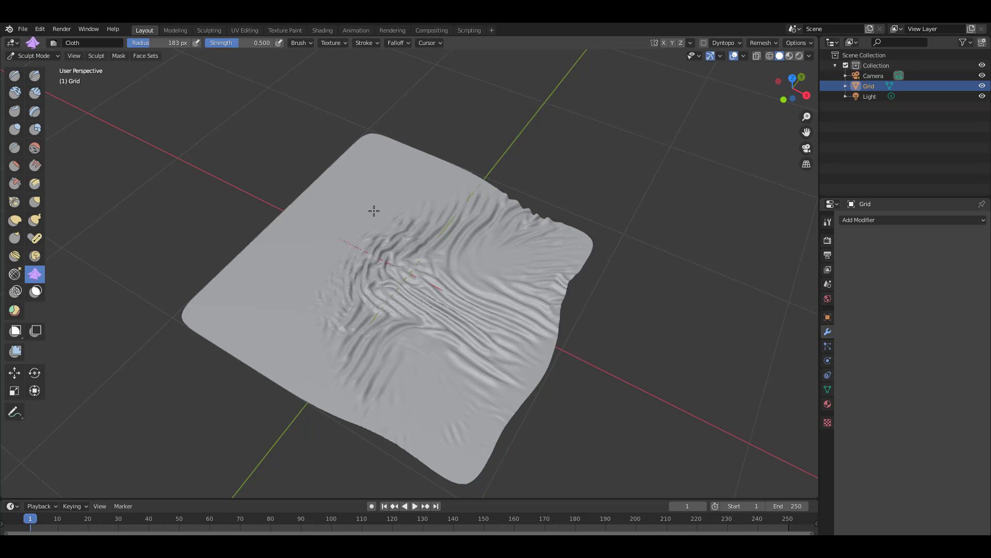
pyautogui.moveTo(261, 335)
pyautogui.mouseDown()
pyautogui.moveTo(467, 293)
pyautogui.moveTo(557, 305)
pyautogui.moveTo(542, 325)
pyautogui.mouseUp()
# Set the Cloth brush's deformation to Expand and sculpt extra wrinkles near the grid's front corner
pyautogui.click(940, 393)
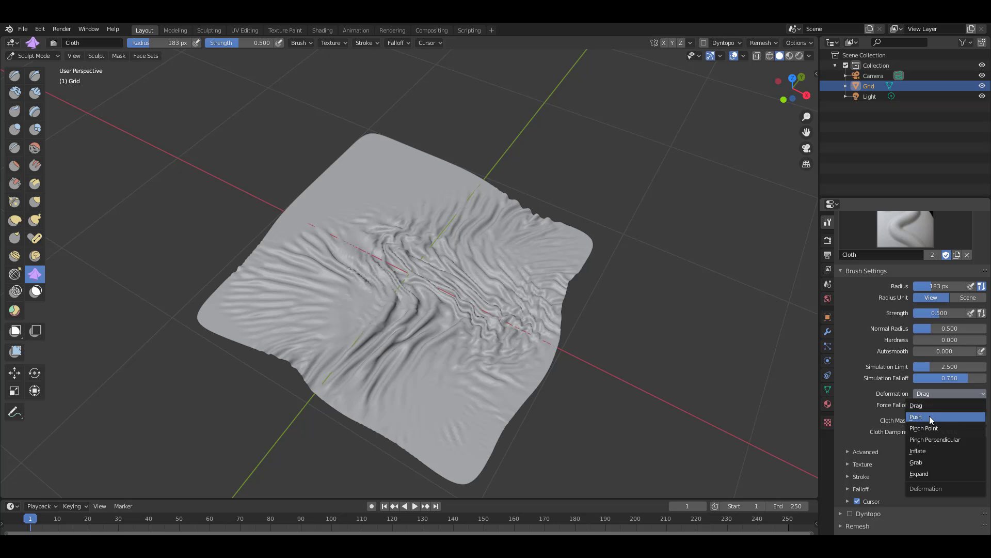
pyautogui.click(921, 475)
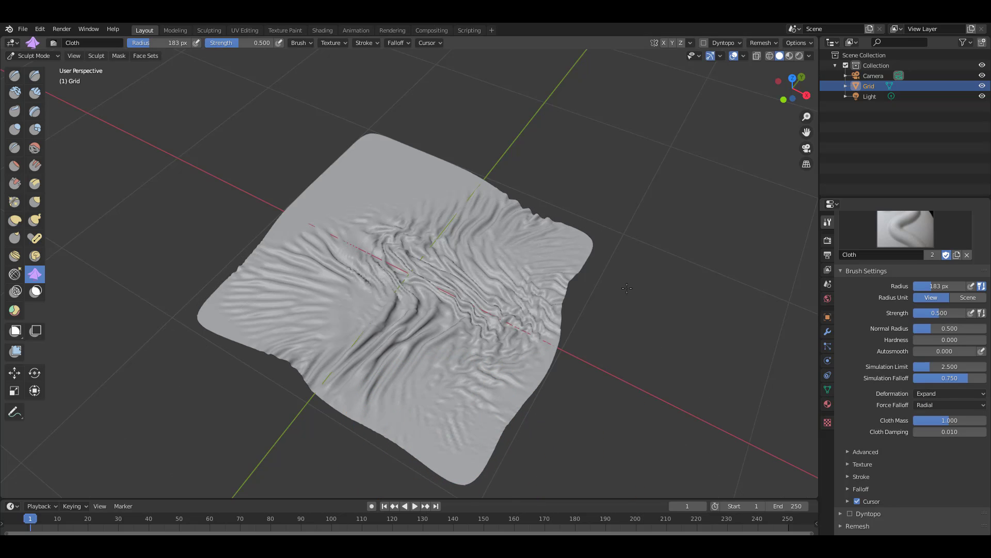
# Set the Cloth brush's deformation to Inflate and puff up the folds along the grid's wrinkled side
pyautogui.click(959, 392)
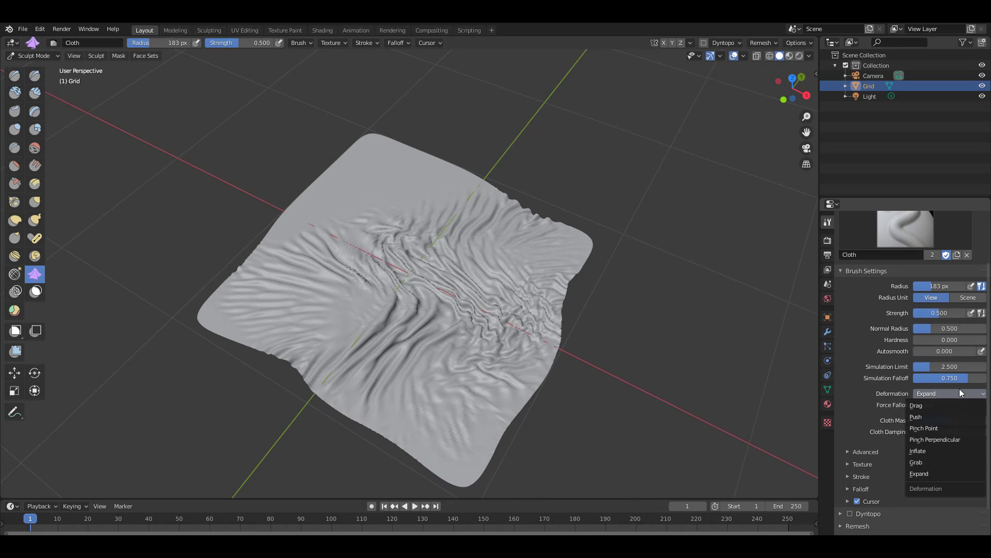
pyautogui.click(928, 450)
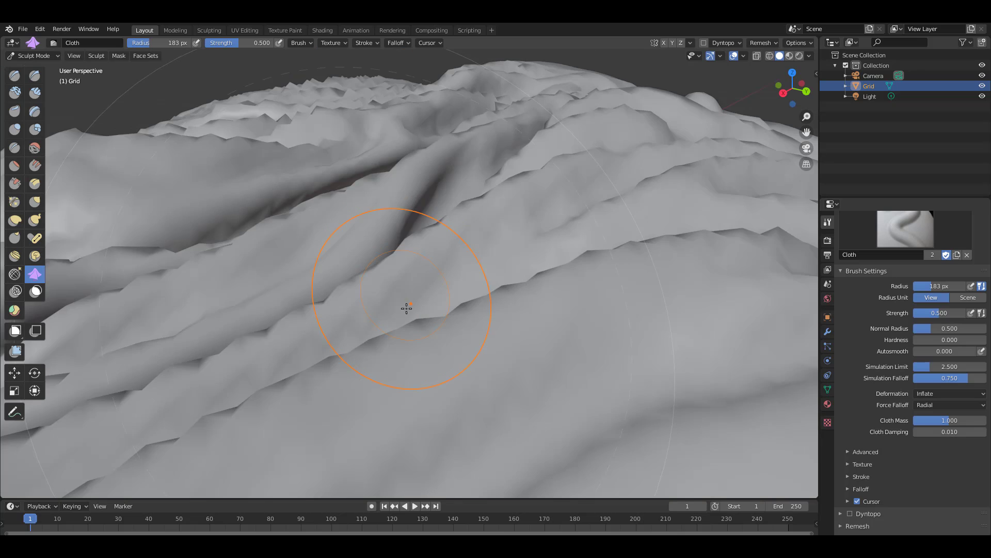
pyautogui.scroll(-10, 403, 325)
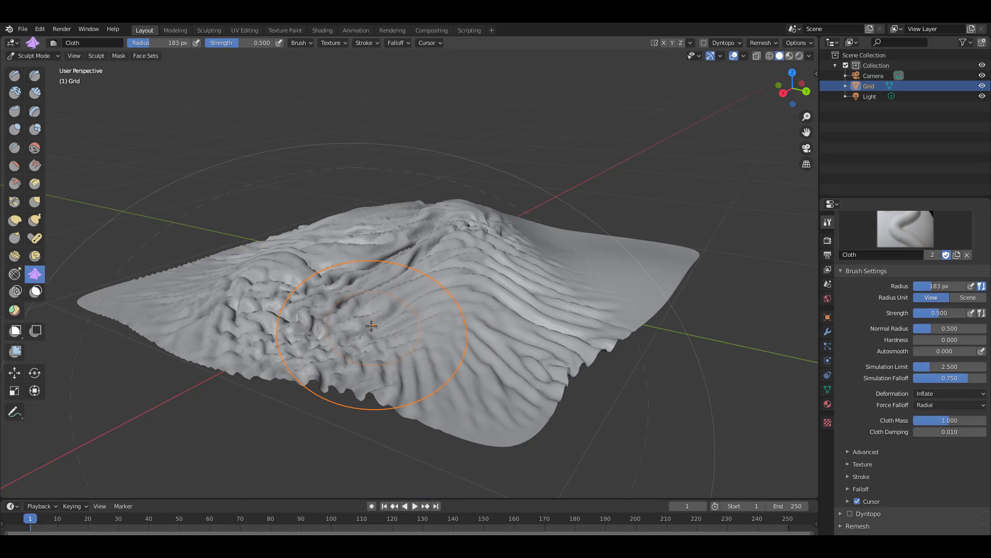
pyautogui.moveTo(398, 332); pyautogui.dragTo(401, 327, button='middle')
pyautogui.scroll(-3, 401, 328)
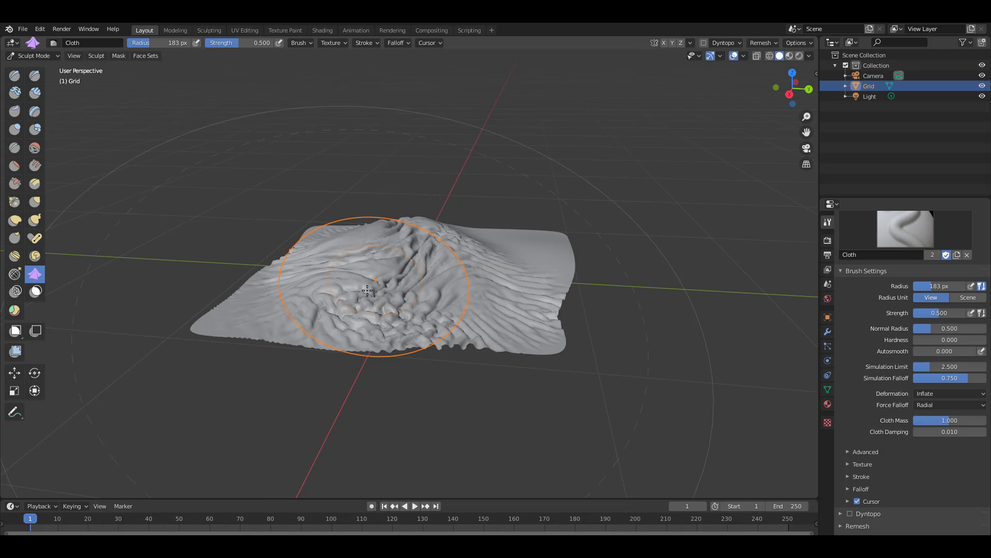
pyautogui.moveTo(399, 287)
pyautogui.mouseDown(button='middle')
pyautogui.moveTo(465, 321)
pyautogui.moveTo(461, 295)
pyautogui.mouseUp(button='middle')
pyautogui.moveTo(461, 295); pyautogui.dragTo(455, 333)
pyautogui.moveTo(362, 358)
pyautogui.mouseDown()
pyautogui.moveTo(423, 368)
pyautogui.moveTo(440, 381)
pyautogui.mouseUp()
# Set the Cloth brush's deformation to Push and sculpt across the grid's front corner
pyautogui.click(941, 393)
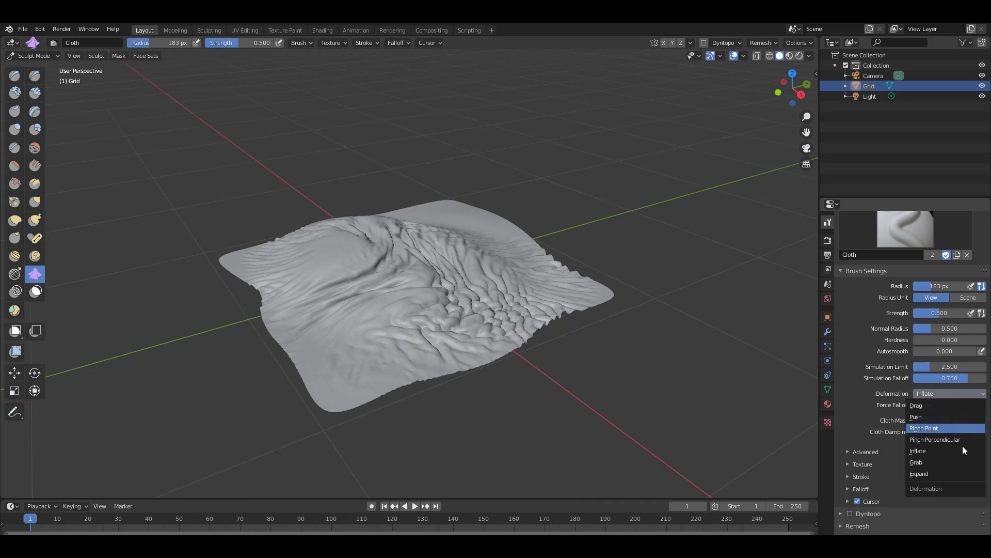
pyautogui.click(937, 418)
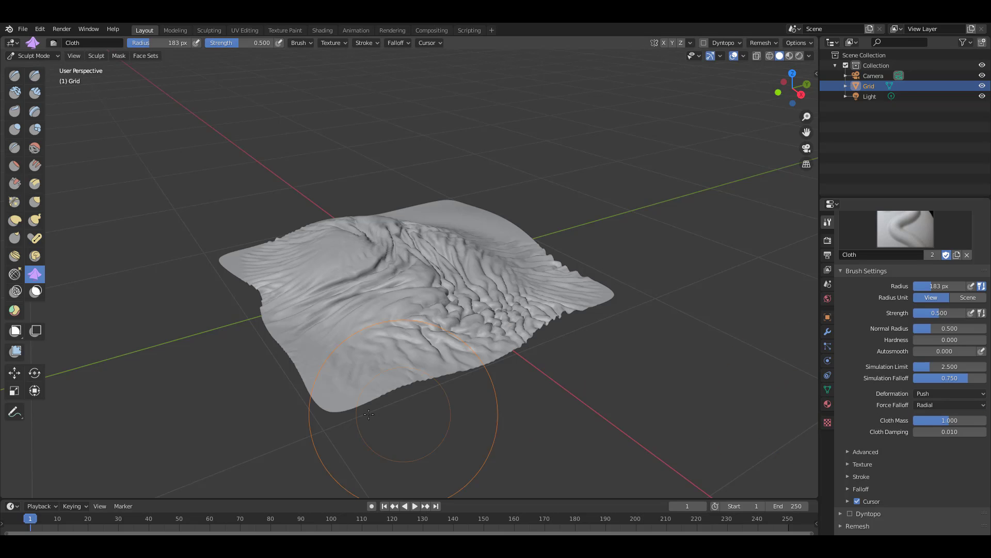
pyautogui.moveTo(351, 383)
pyautogui.mouseDown()
pyautogui.moveTo(376, 365)
pyautogui.moveTo(389, 328)
pyautogui.mouseUp()
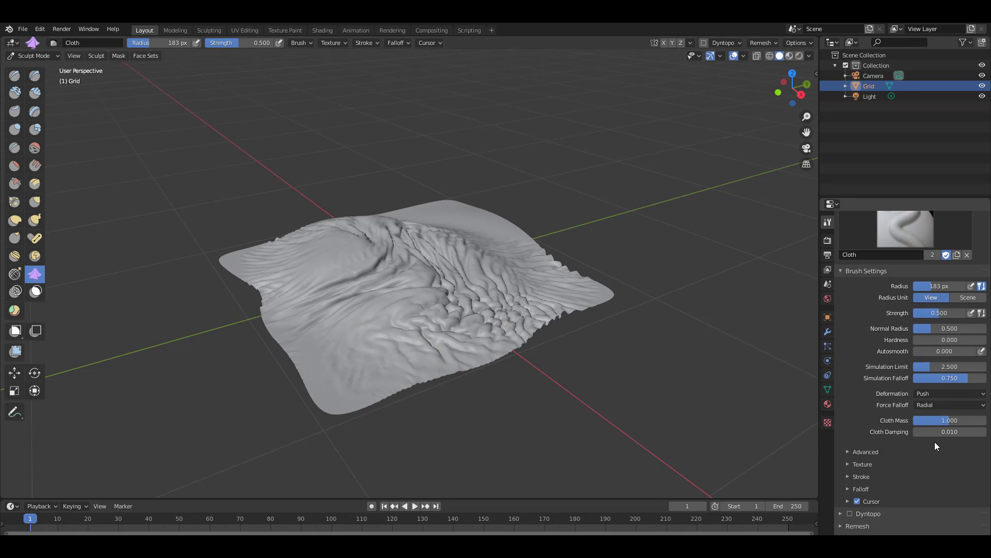
# Set the Cloth brush's deformation to Drag and pull two smooth edge areas of the grid inward
pyautogui.click(928, 395)
pyautogui.click(924, 406)
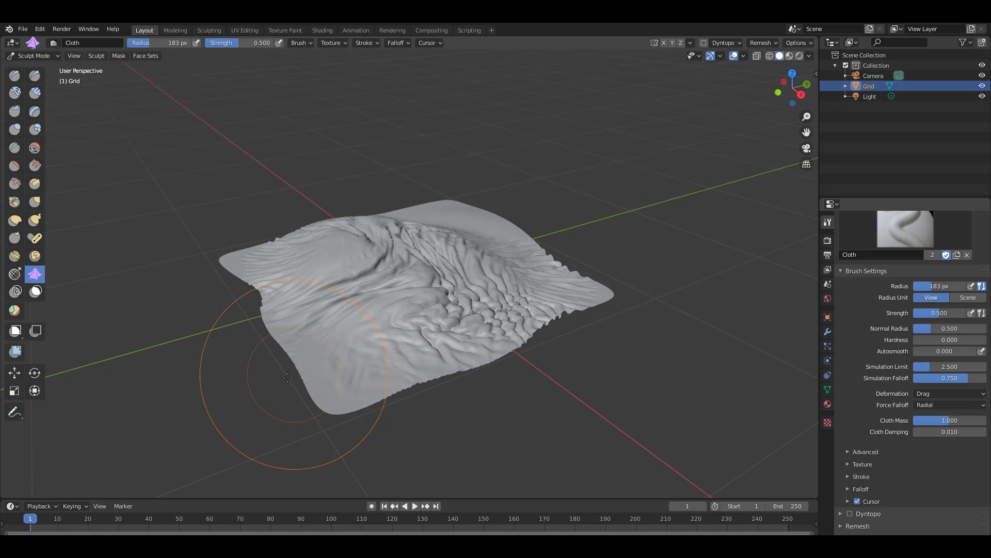
pyautogui.moveTo(288, 378)
pyautogui.mouseDown()
pyautogui.moveTo(332, 387)
pyautogui.moveTo(365, 355)
pyautogui.moveTo(332, 377)
pyautogui.moveTo(356, 364)
pyautogui.mouseUp()
pyautogui.moveTo(393, 330)
pyautogui.mouseDown(button='middle')
pyautogui.moveTo(327, 312)
pyautogui.moveTo(465, 361)
pyautogui.mouseUp(button='middle')
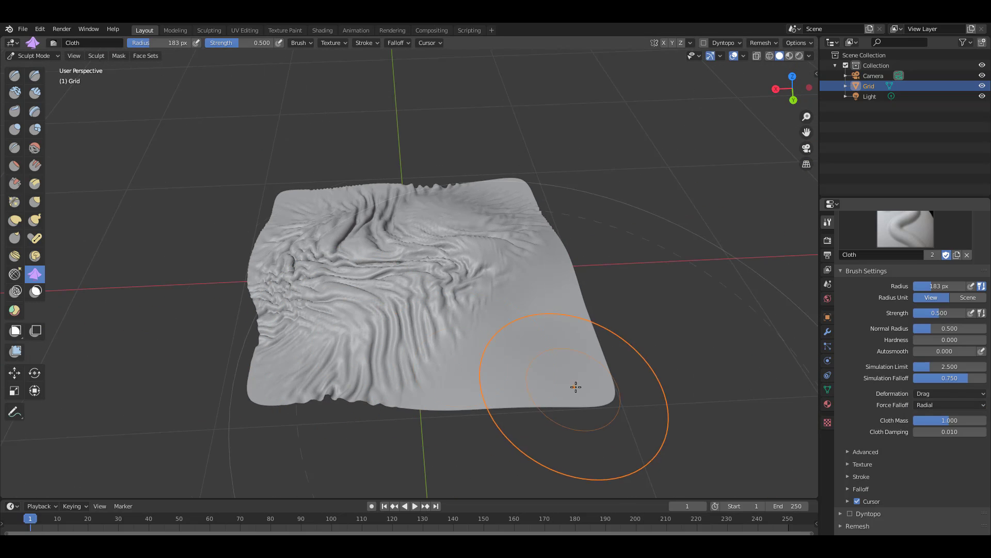
pyautogui.moveTo(576, 386)
pyautogui.mouseDown()
pyautogui.moveTo(564, 365)
pyautogui.moveTo(483, 317)
pyautogui.moveTo(531, 356)
pyautogui.moveTo(512, 350)
pyautogui.moveTo(476, 365)
pyautogui.mouseUp()
# Switch to the Mesh Filter tool and apply a Relax filter to the wrinkled grid
pyautogui.moveTo(365, 332)
pyautogui.mouseDown(button='middle')
pyautogui.moveTo(418, 302)
pyautogui.moveTo(420, 288)
pyautogui.mouseUp(button='middle')
pyautogui.scroll(3, 418, 301)
pyautogui.click(15, 351)
pyautogui.click(122, 41)
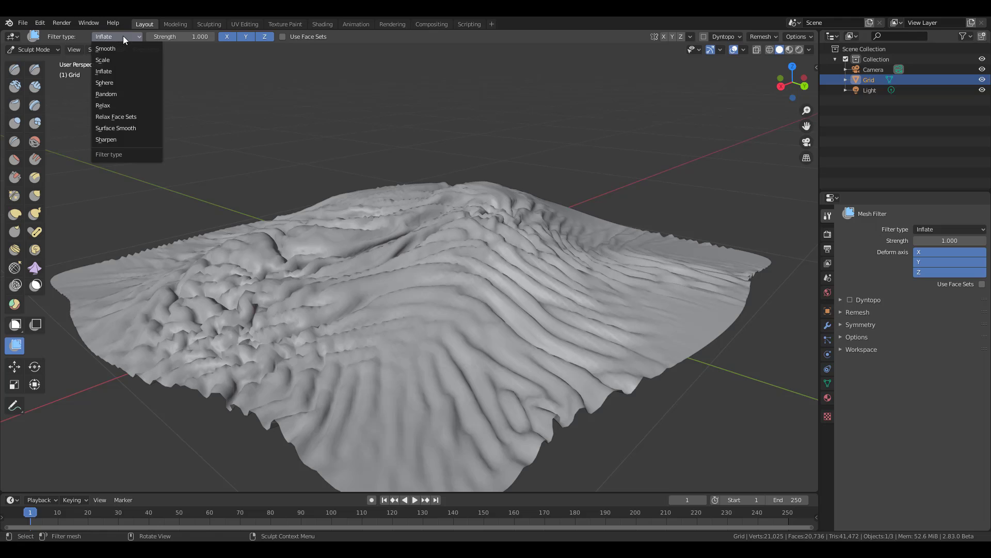
pyautogui.click(116, 104)
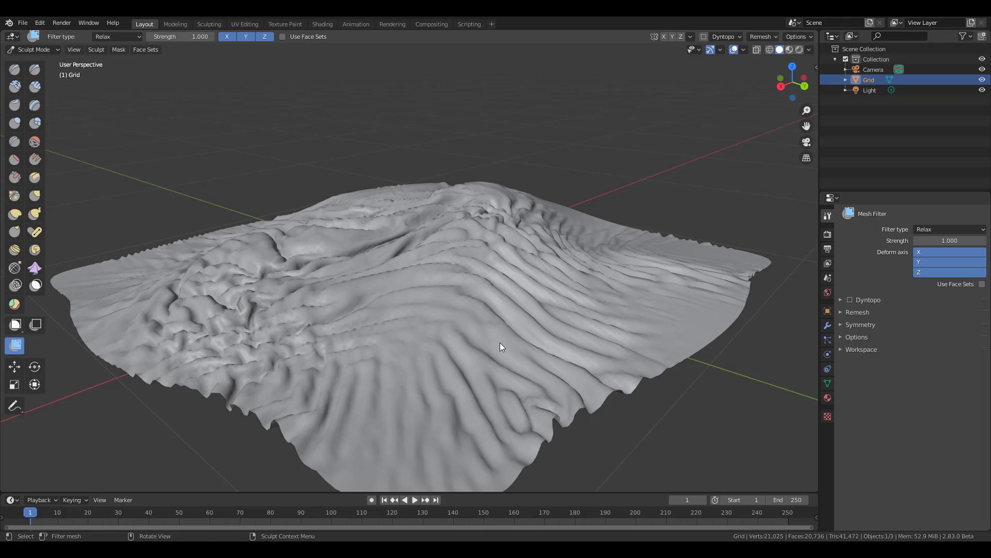
# Set the mesh filter type to Scale and apply it to the whole grid
pyautogui.click(118, 36)
pyautogui.click(124, 60)
pyautogui.moveTo(380, 329); pyautogui.dragTo(732, 416)
pyautogui.moveTo(228, 308); pyautogui.dragTo(280, 307, button='middle')
pyautogui.moveTo(541, 371); pyautogui.dragTo(418, 297, button='middle')
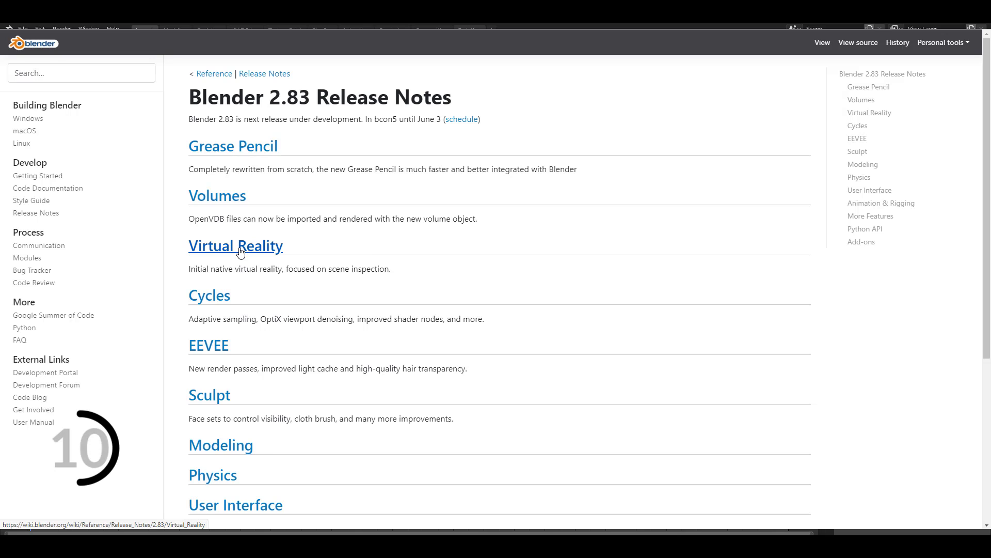
# In the browser, open the Virtual Reality page of the Blender 2.83 release notes and read its sections
pyautogui.click(239, 251)
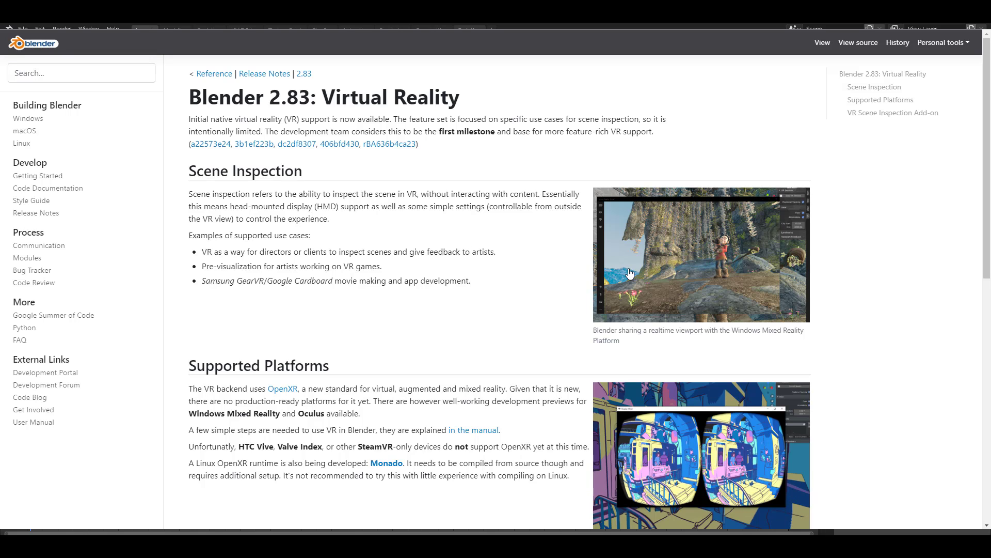
pyautogui.scroll(-3, 522, 257)
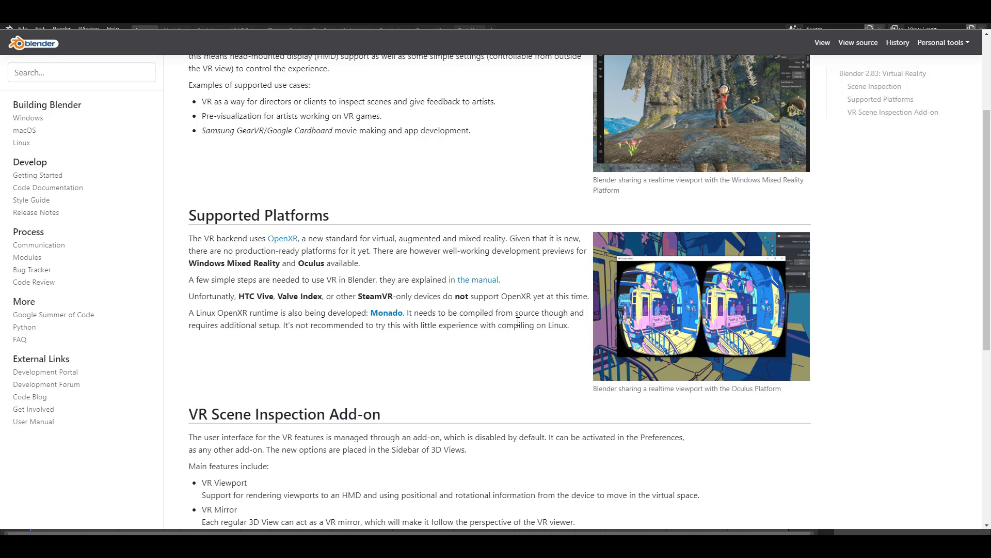
pyautogui.scroll(-3, 518, 321)
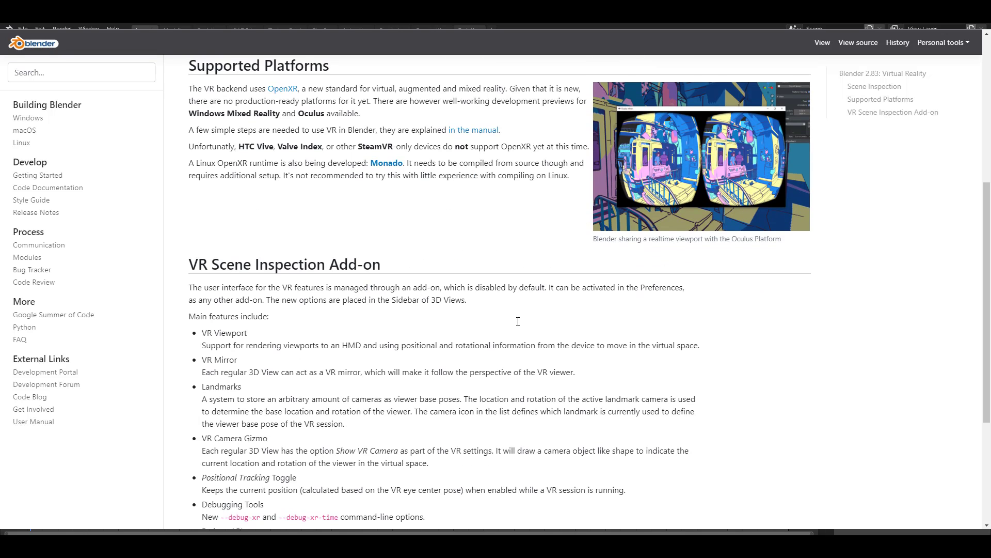
pyautogui.scroll(-4, 518, 321)
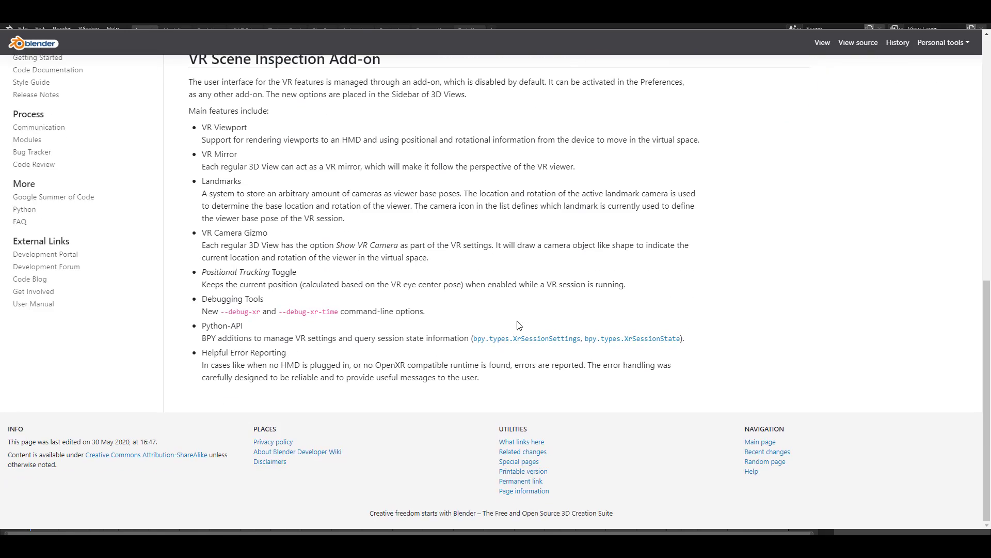
pyautogui.scroll(3, 519, 324)
pyautogui.scroll(7, 519, 324)
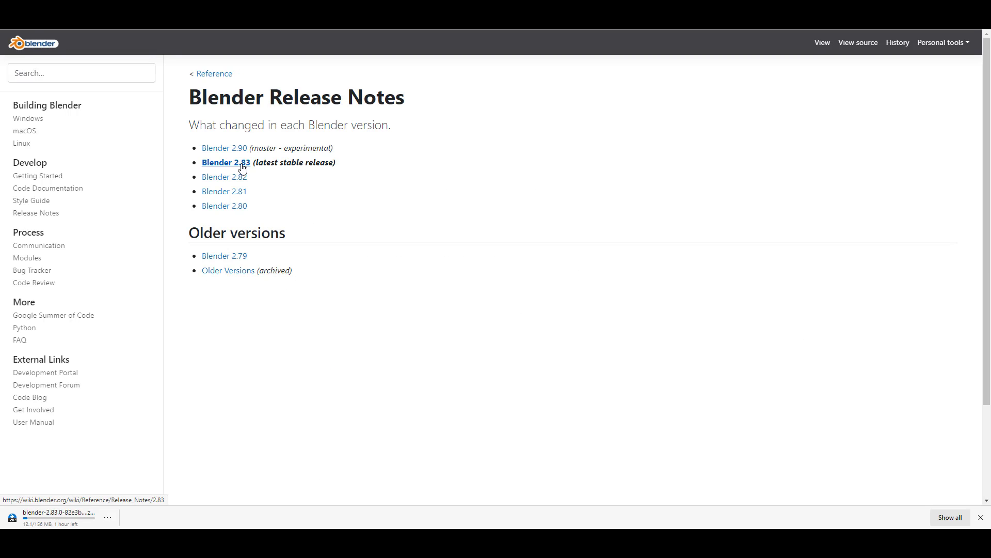
# Open the Blender 2.83 release notes from the version list and dismiss the browser's download bar
pyautogui.click(226, 163)
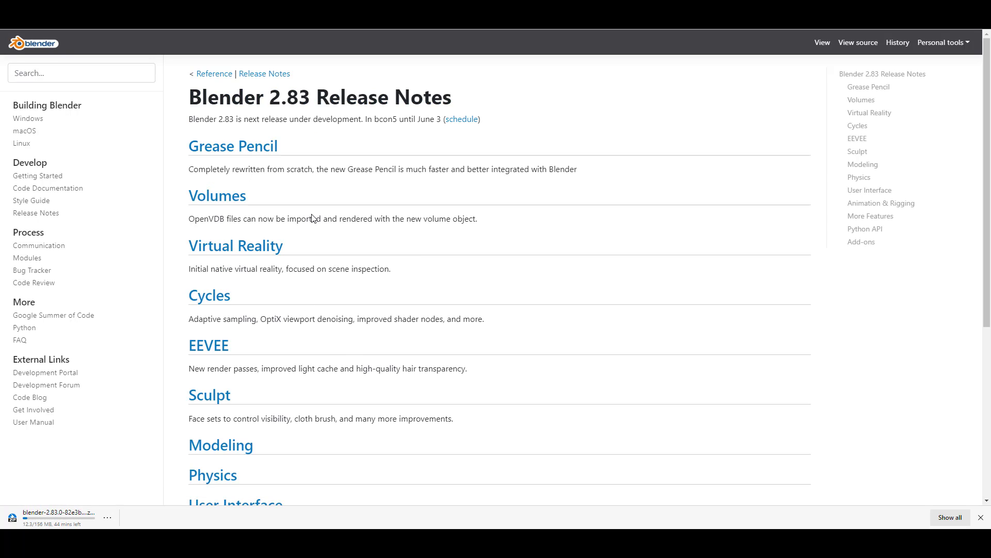
pyautogui.click(982, 518)
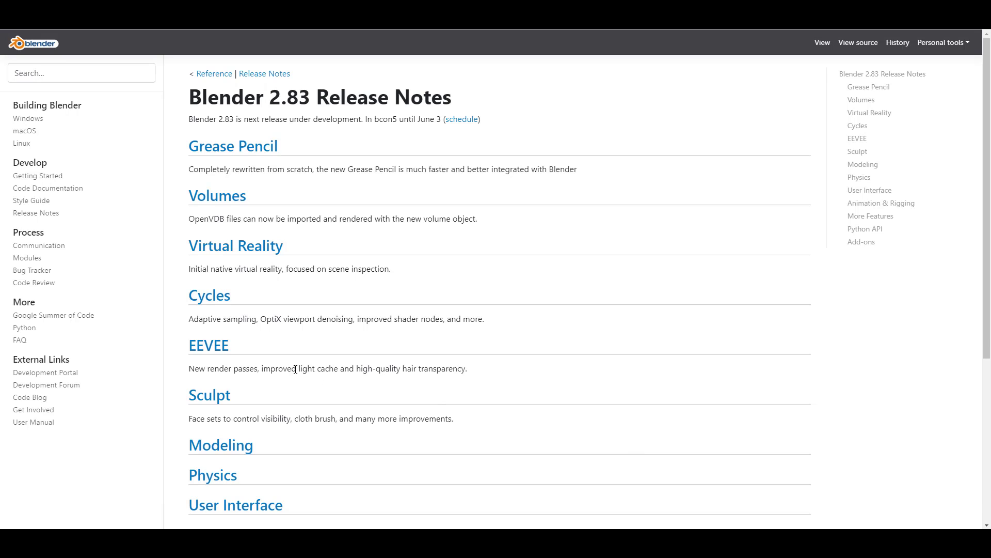
# Open the More Features page and review its Undo, 3D Viewport, Video Sequencer, Import & Export and Miscellaneous sections
pyautogui.scroll(-5, 263, 308)
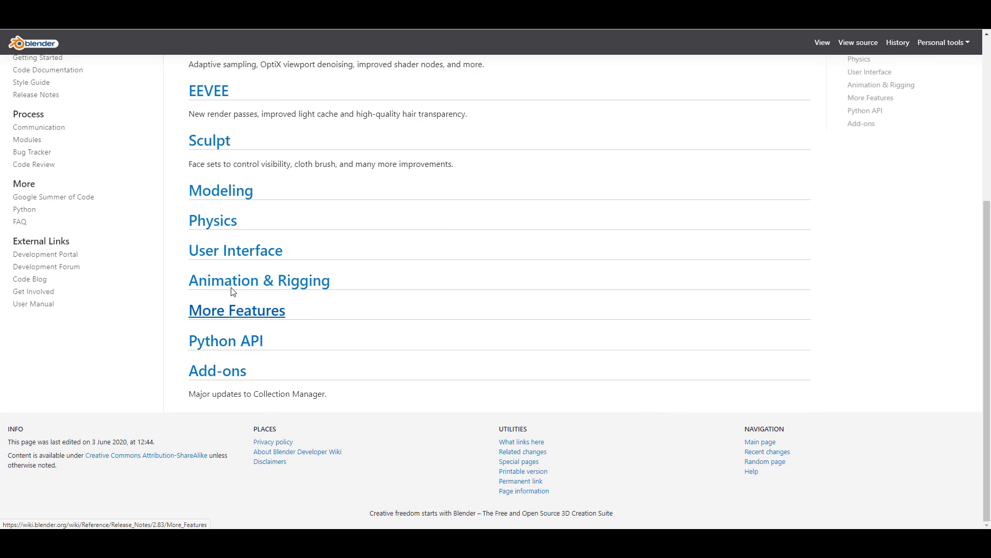
pyautogui.click(242, 318)
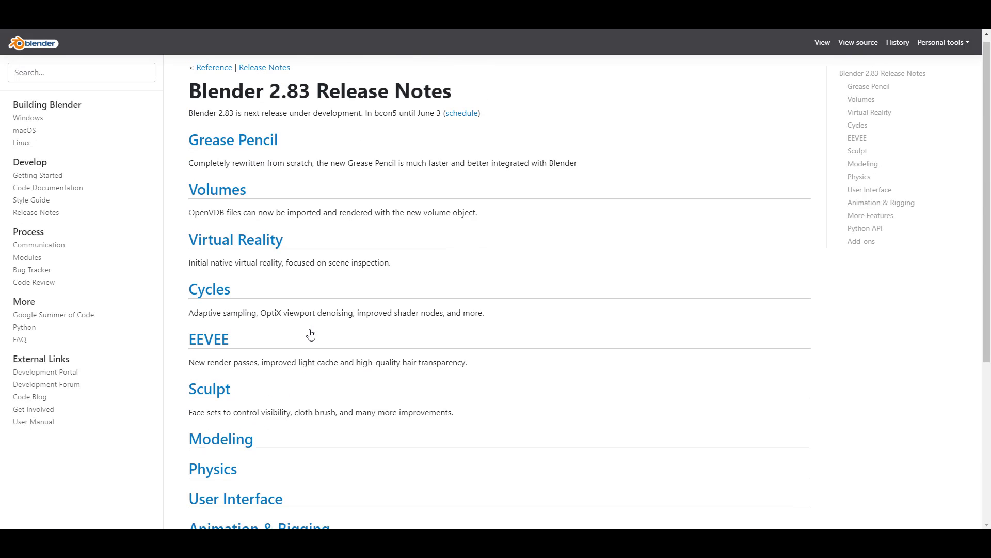
pyautogui.scroll(-2, 311, 335)
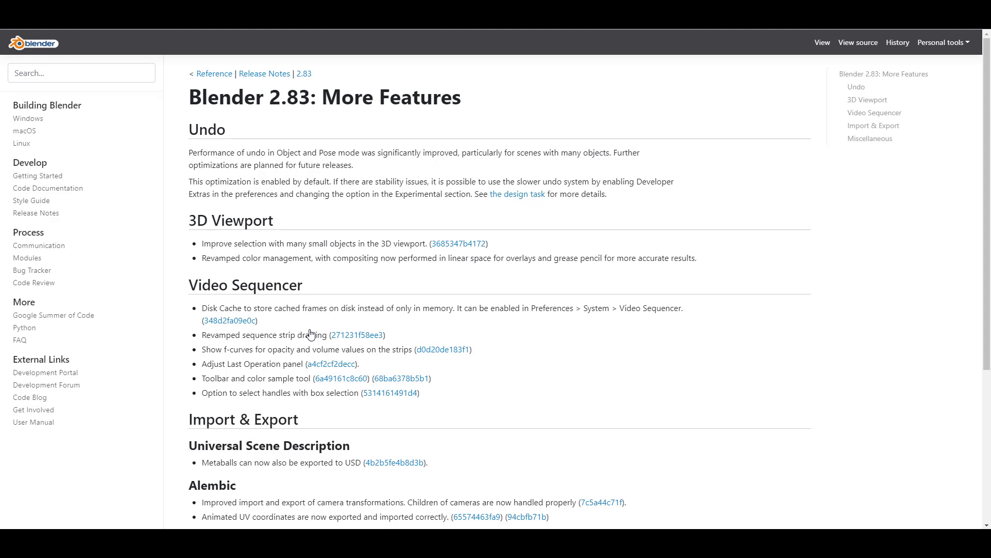
pyautogui.scroll(-3, 310, 333)
pyautogui.scroll(-2, 295, 223)
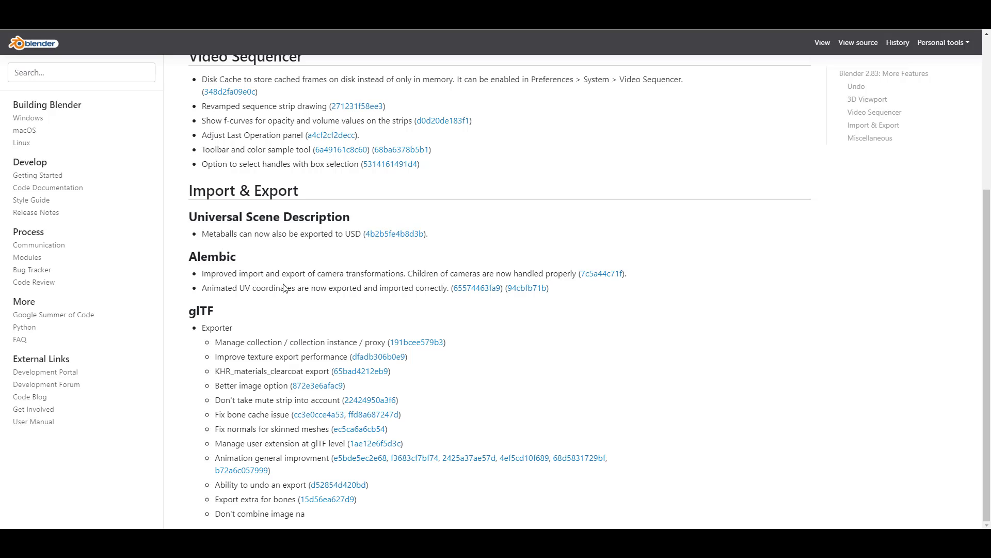
pyautogui.scroll(-3, 320, 328)
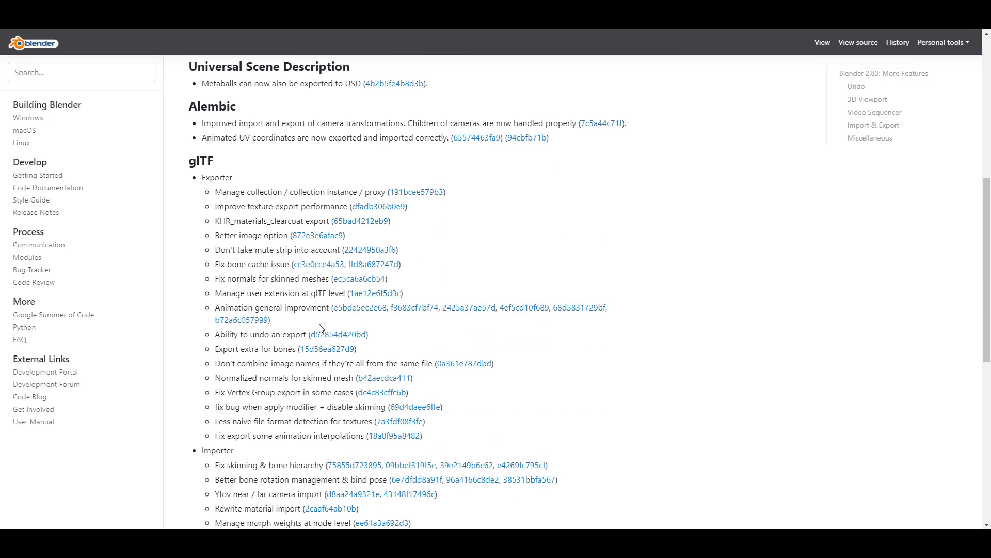
pyautogui.scroll(9, 320, 329)
pyautogui.scroll(-3, 321, 329)
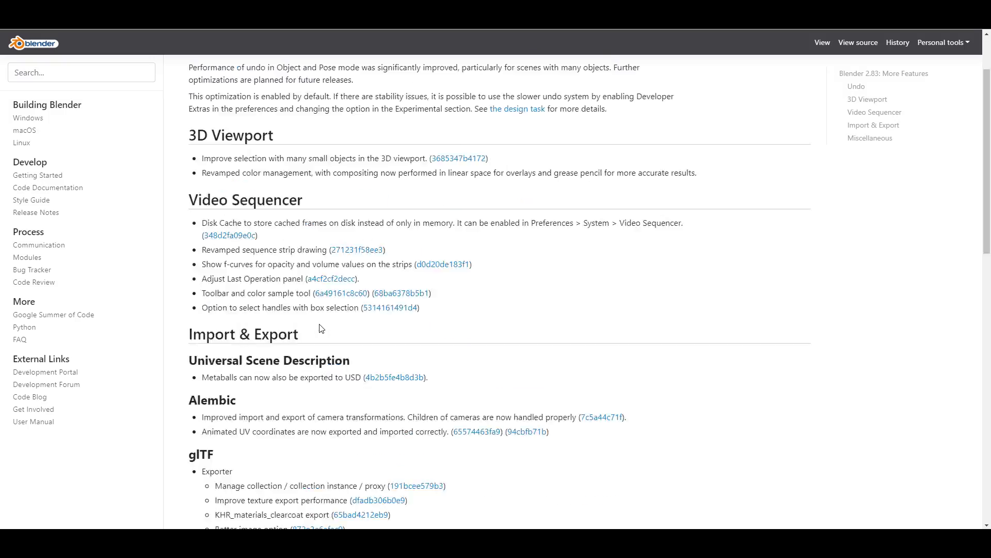
pyautogui.scroll(-13, 321, 328)
pyautogui.scroll(1, 320, 329)
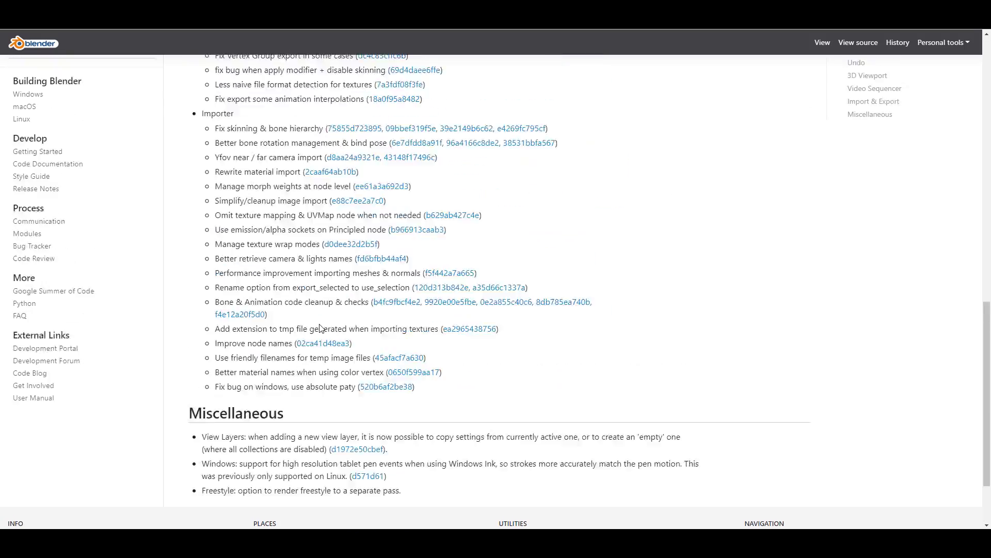
pyautogui.scroll(3, 319, 329)
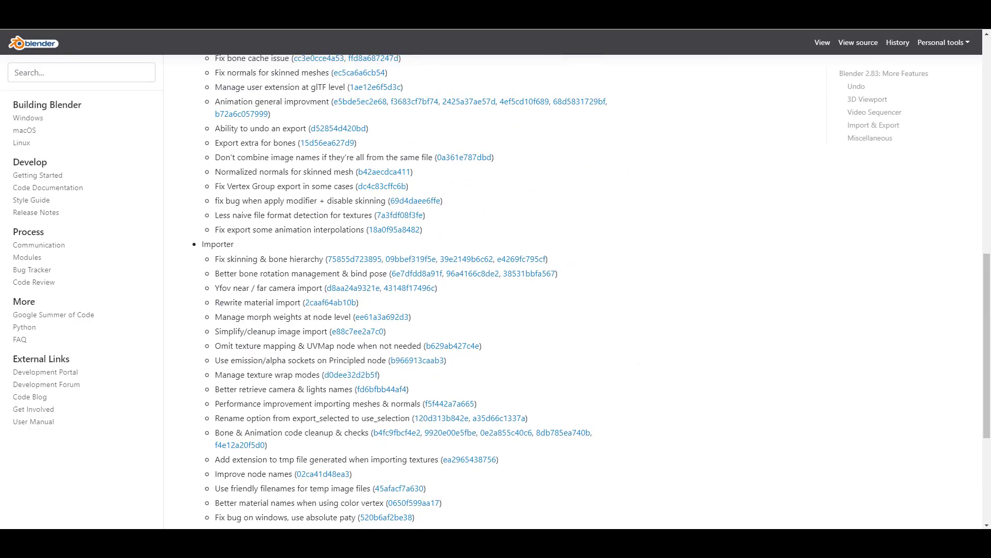
pyautogui.scroll(15, 511, 295)
# Go back to the 2.83 overview and review the User Interface page's Animation Editors, File Browser and Miscellaneous changes
pyautogui.hotkey('alt', 'Left')
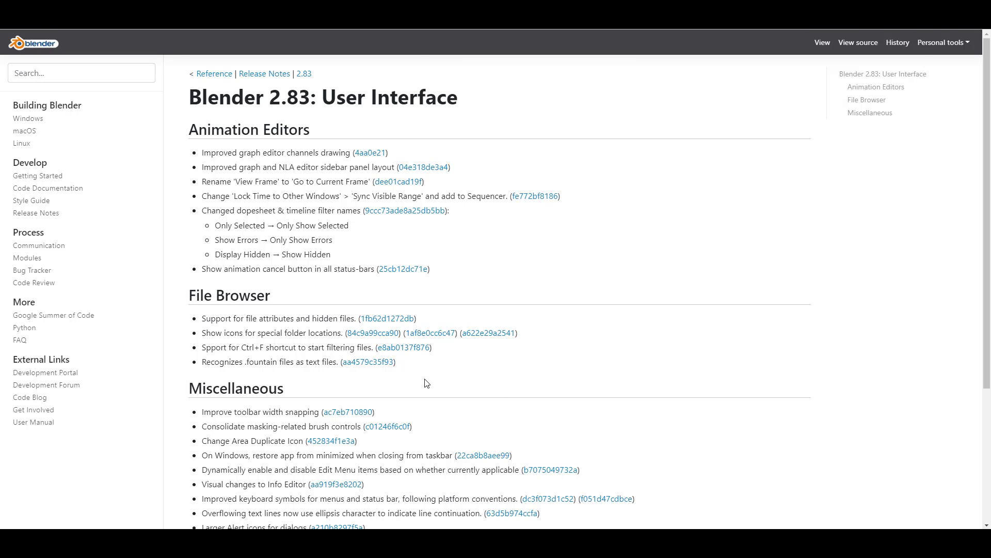
pyautogui.scroll(-2, 463, 381)
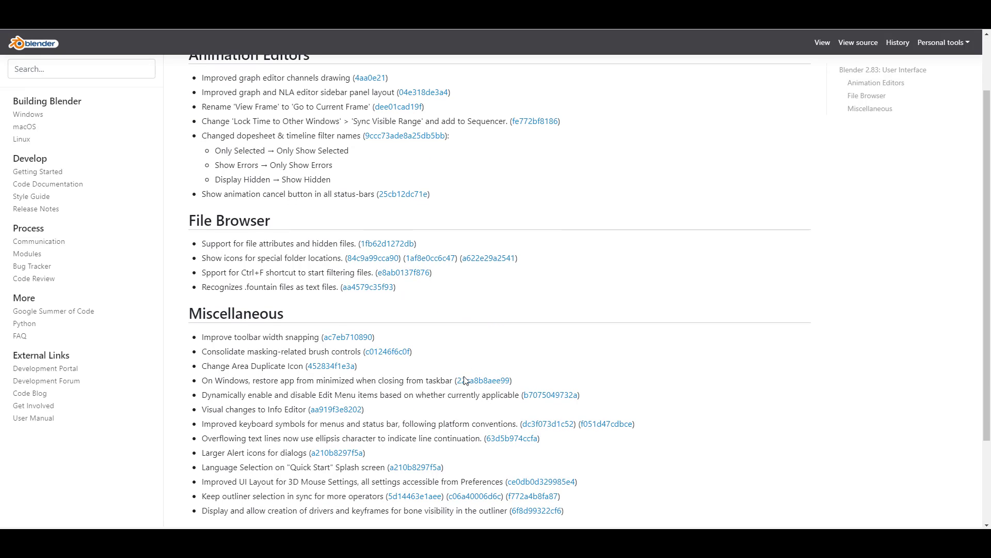
pyautogui.scroll(-3, 465, 380)
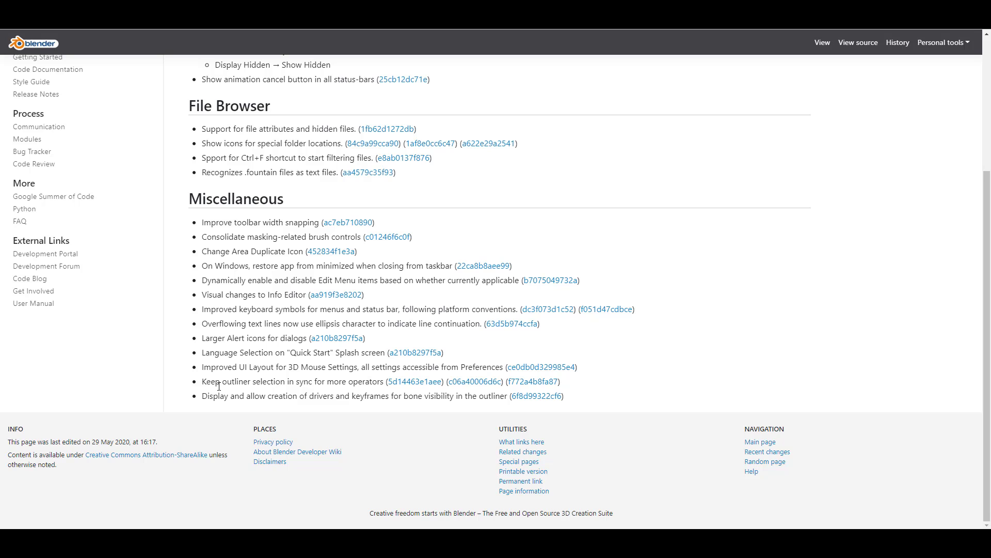
pyautogui.scroll(3, 420, 305)
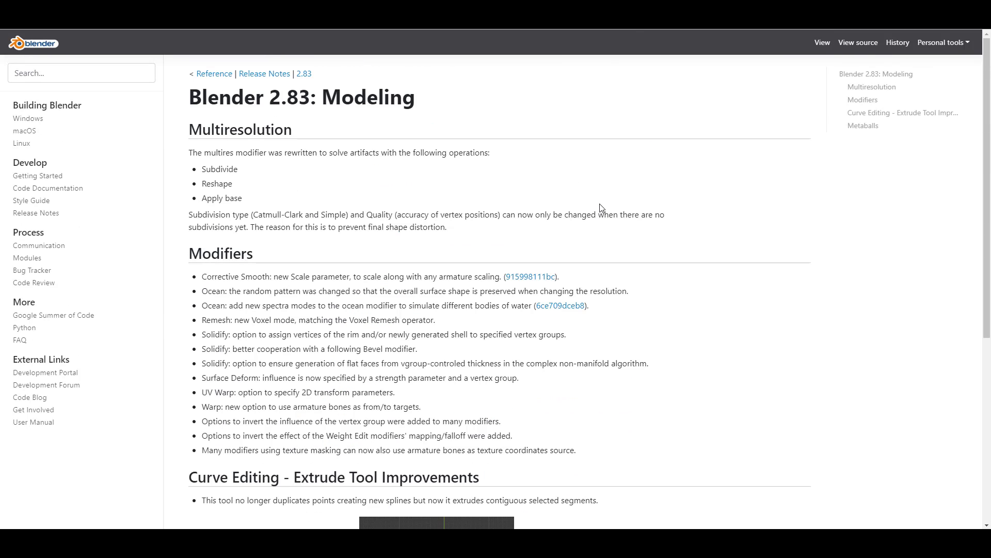
# Review the Modeling page's notes on modifiers, curve extrude improvements and metaballs
pyautogui.scroll(-4, 601, 208)
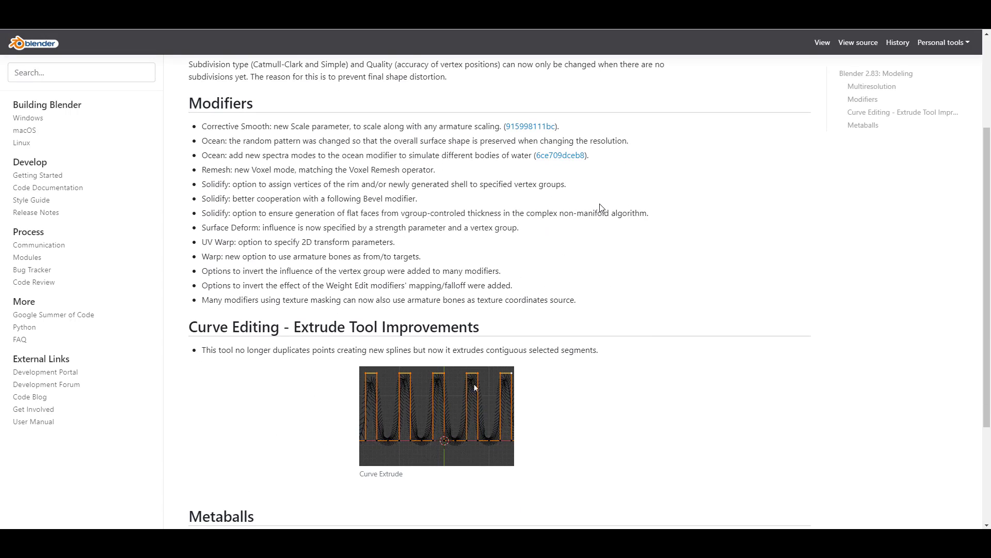
pyautogui.scroll(-2, 602, 207)
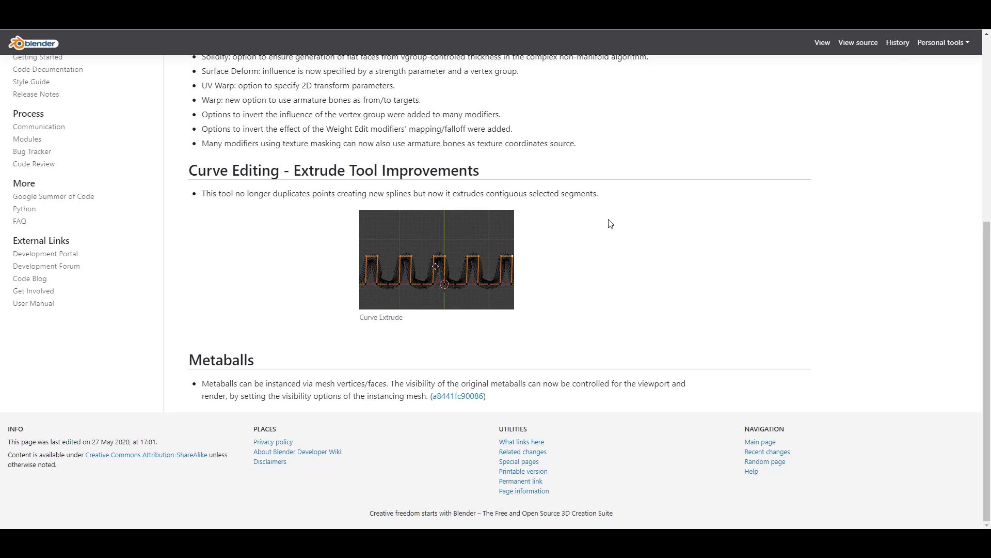
pyautogui.scroll(4, 610, 241)
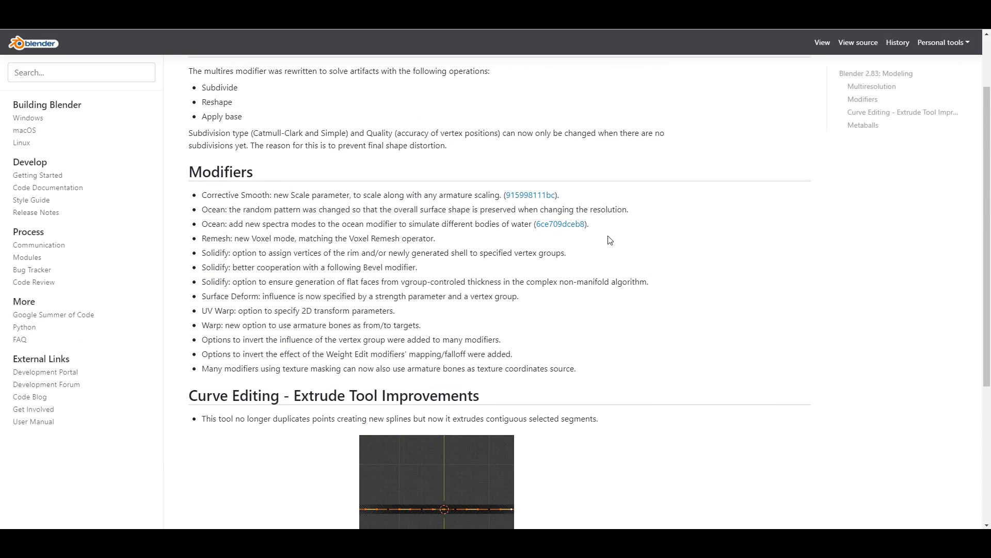
pyautogui.scroll(-2, 610, 240)
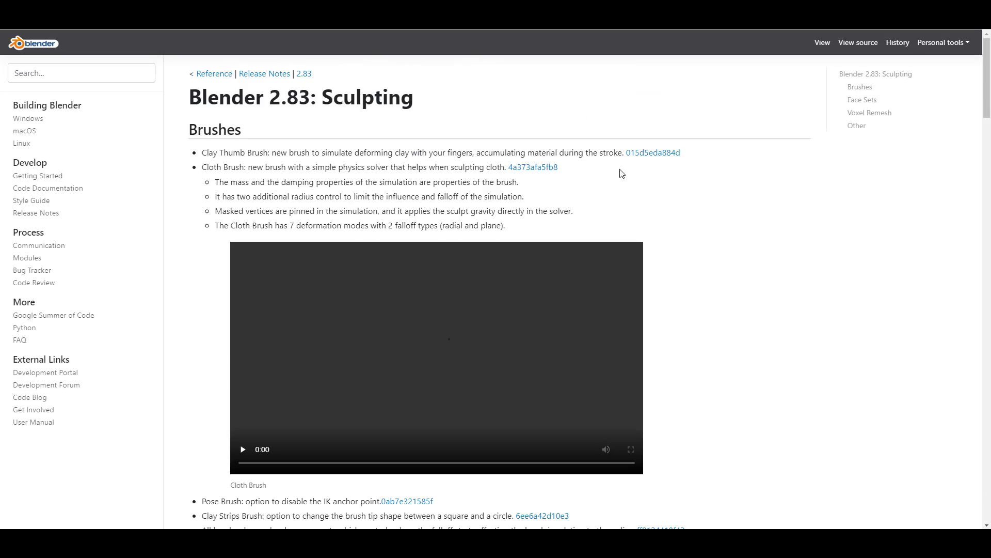
# Review the Sculpting page's brush changes, including the Cloth, Layer and Smooth brushes
pyautogui.scroll(-5, 664, 197)
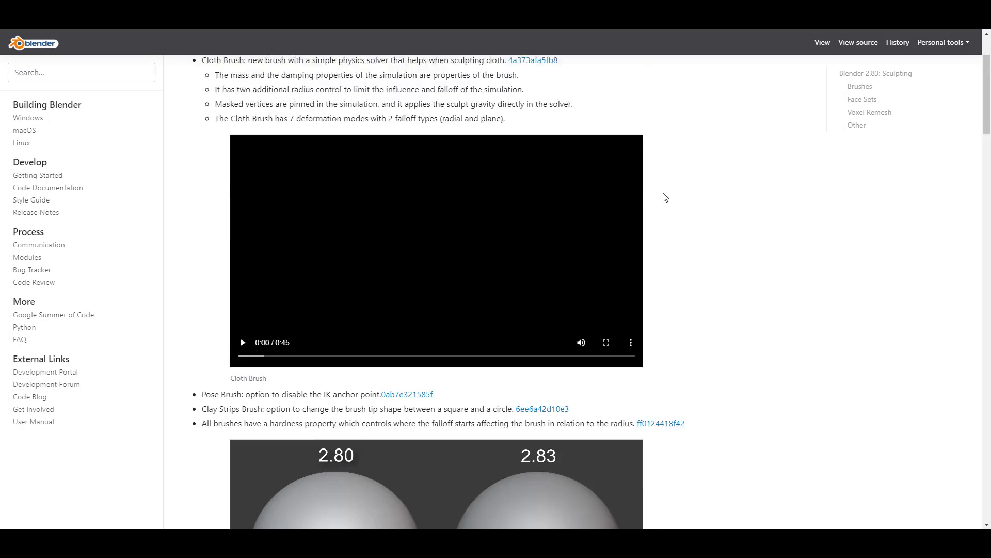
pyautogui.scroll(-10, 664, 197)
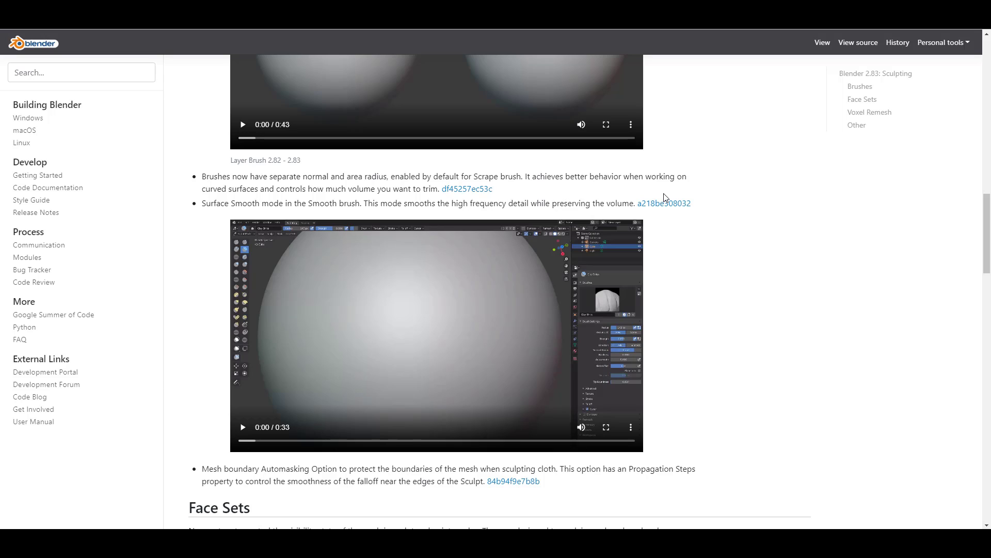
pyautogui.scroll(7, 664, 198)
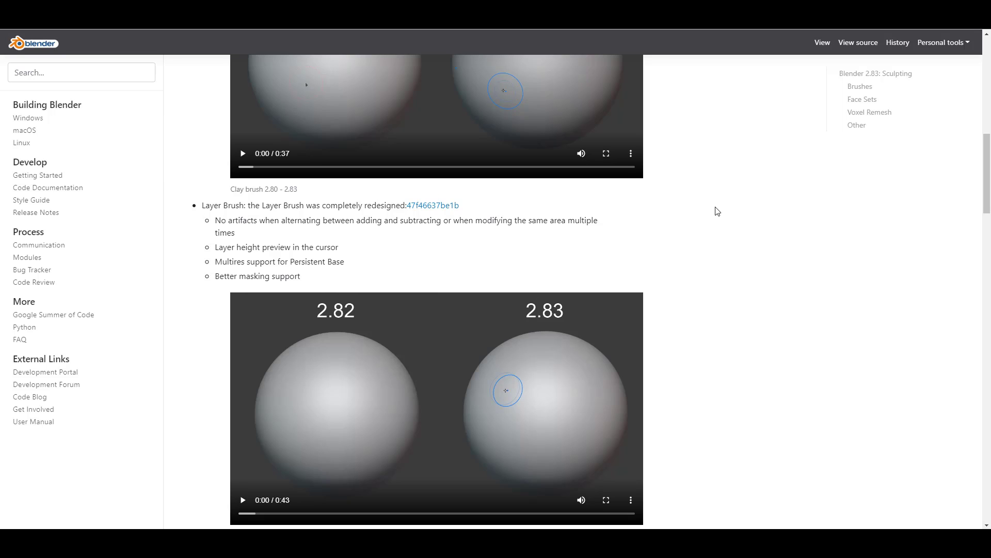
pyautogui.scroll(-7, 717, 211)
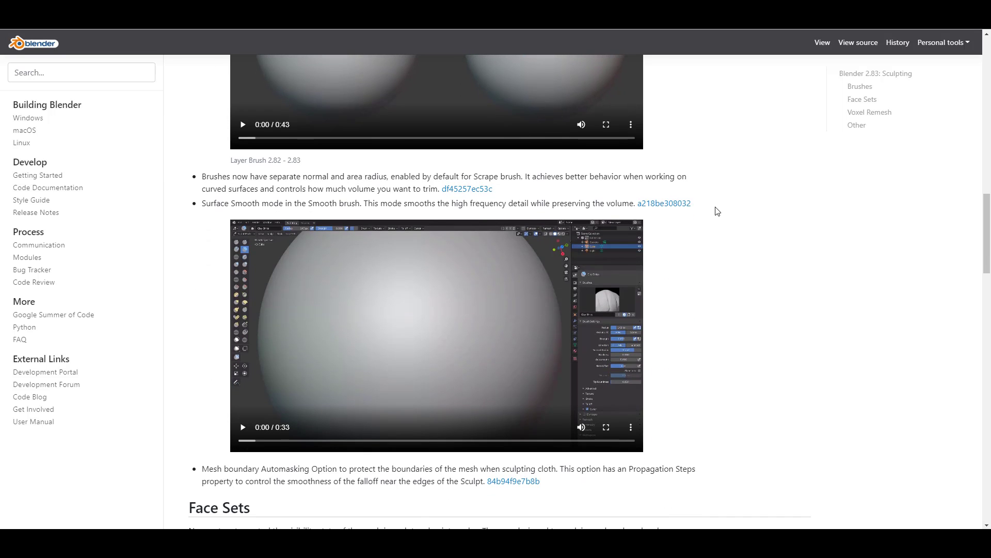
# Review the rest of the Sculpting page, covering the Smooth brush, automasking, Face Sets and Voxel Remesh notes
pyautogui.scroll(-2, 717, 212)
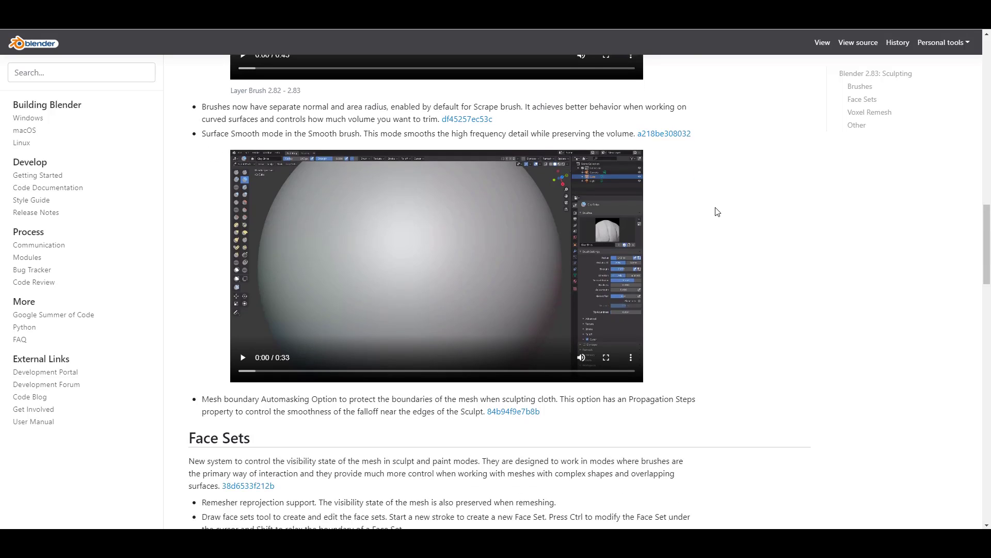
pyautogui.scroll(2, 716, 212)
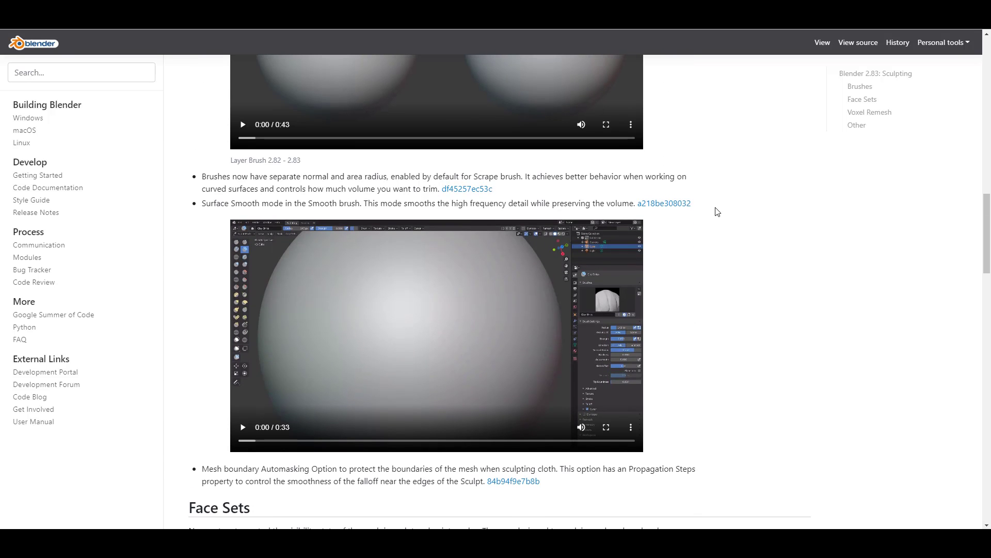
pyautogui.scroll(-9, 717, 211)
pyautogui.scroll(-8, 718, 211)
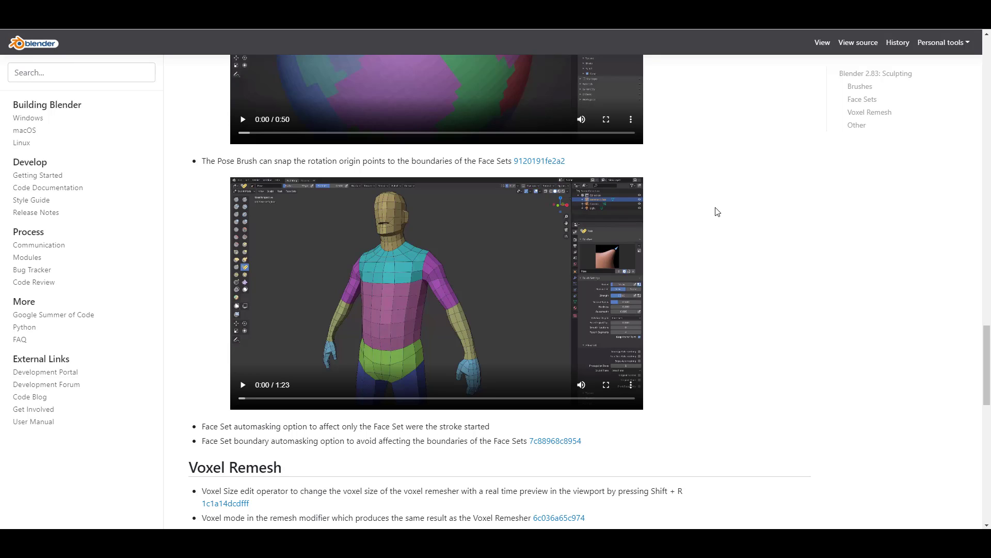
pyautogui.scroll(-3, 718, 211)
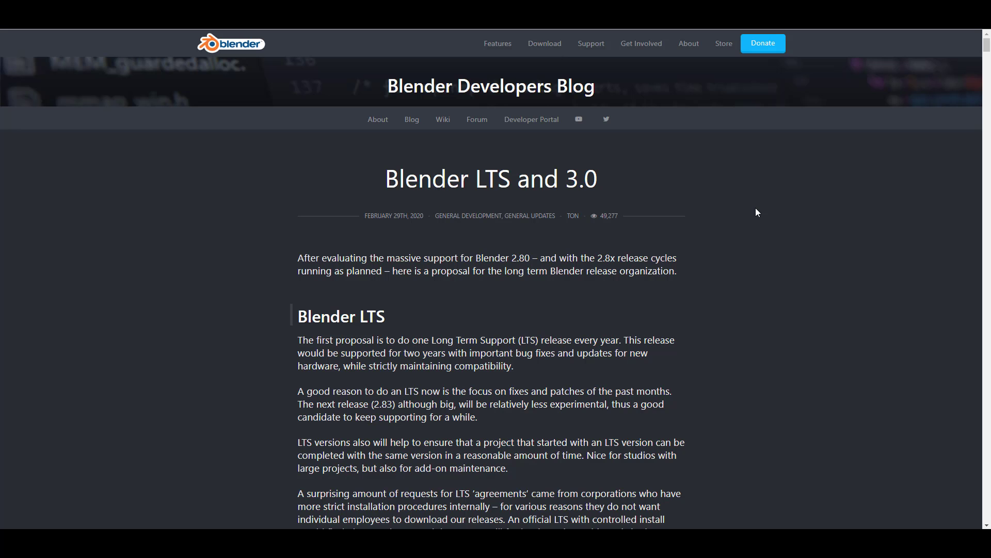
# Read the Blender LTS and 3.0 blog post's sections on long-term support, release numbering and the proposed release schedule
pyautogui.scroll(-1, 756, 208)
pyautogui.scroll(-7, 757, 212)
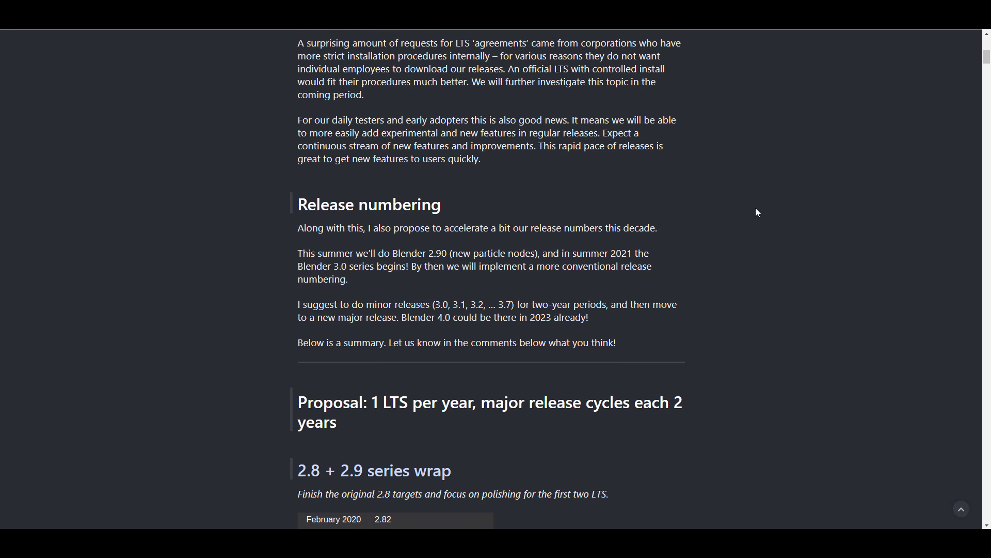
pyautogui.scroll(-1, 758, 213)
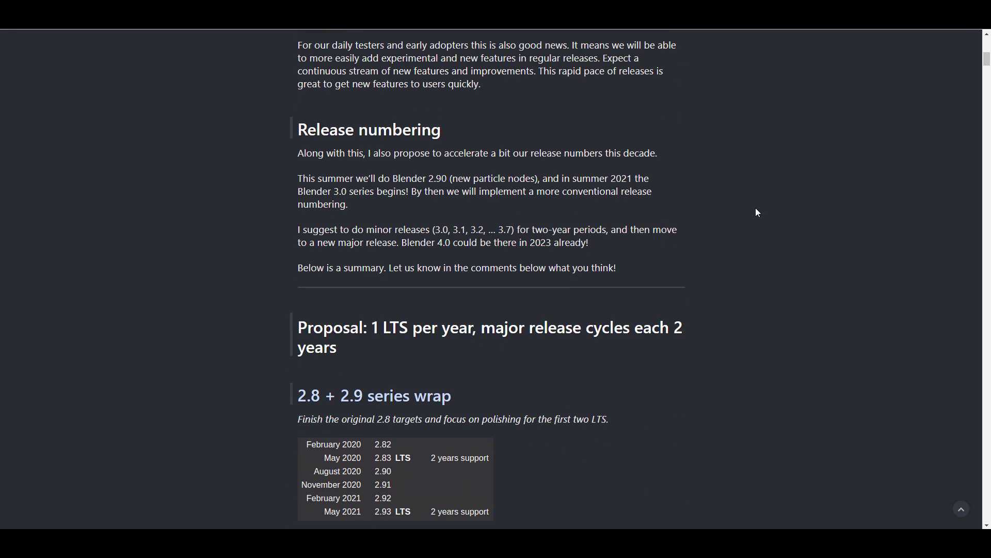
pyautogui.scroll(-5, 757, 212)
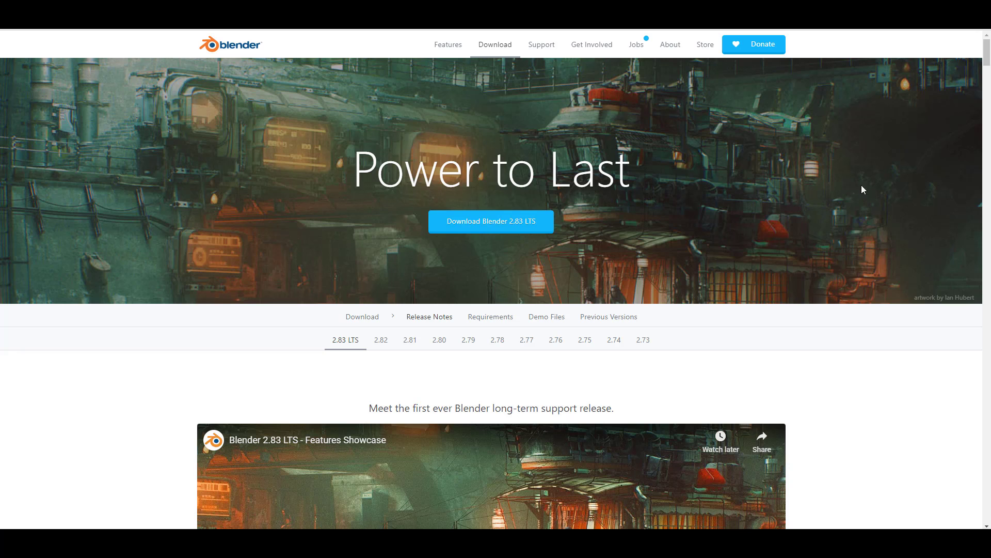
# Look over the 2.83 LTS release page's introduction and its Speak Volumes, Virtual Reality and OptiX Viewport Denoiser sections
pyautogui.scroll(-6, 866, 166)
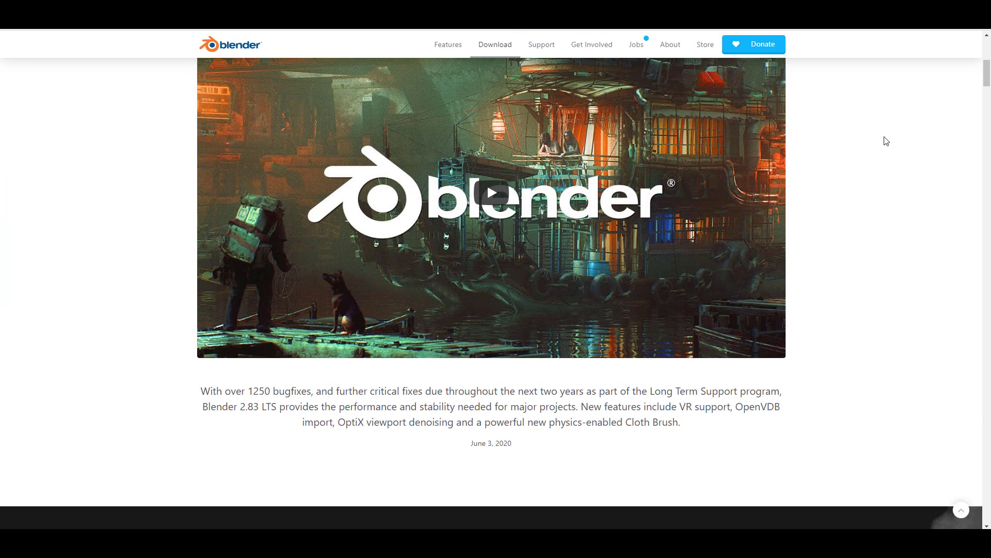
pyautogui.scroll(-6, 887, 140)
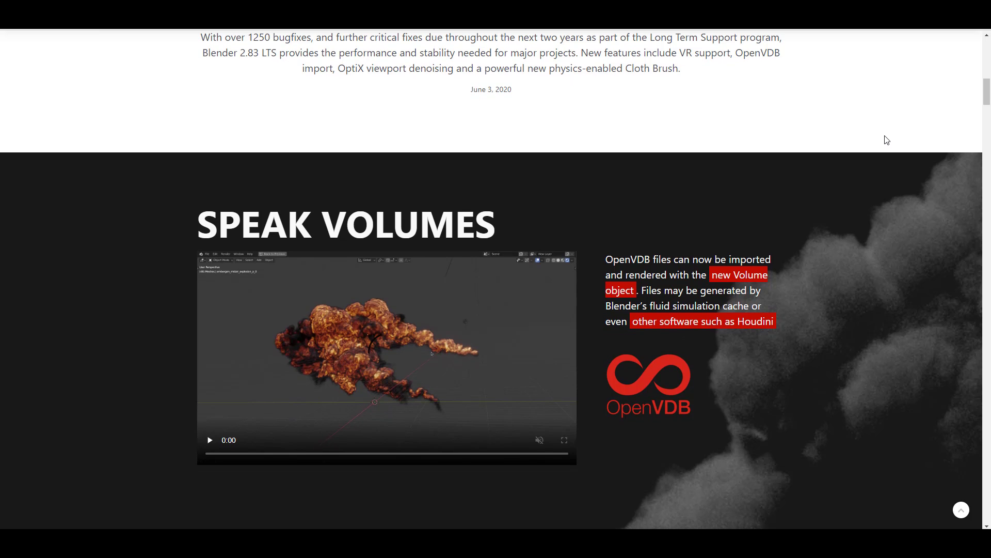
pyautogui.scroll(-2, 886, 140)
pyautogui.scroll(8, 887, 140)
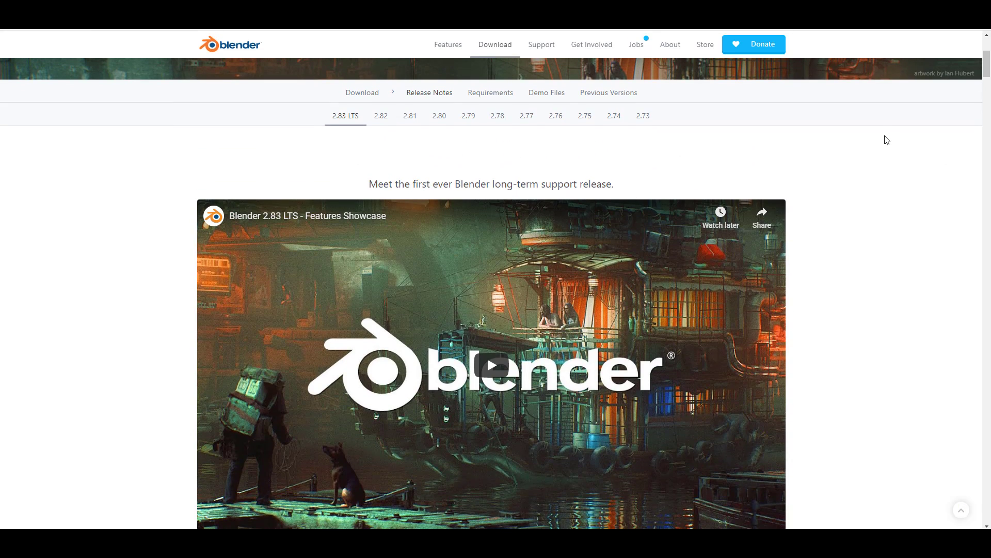
pyautogui.scroll(-10, 887, 140)
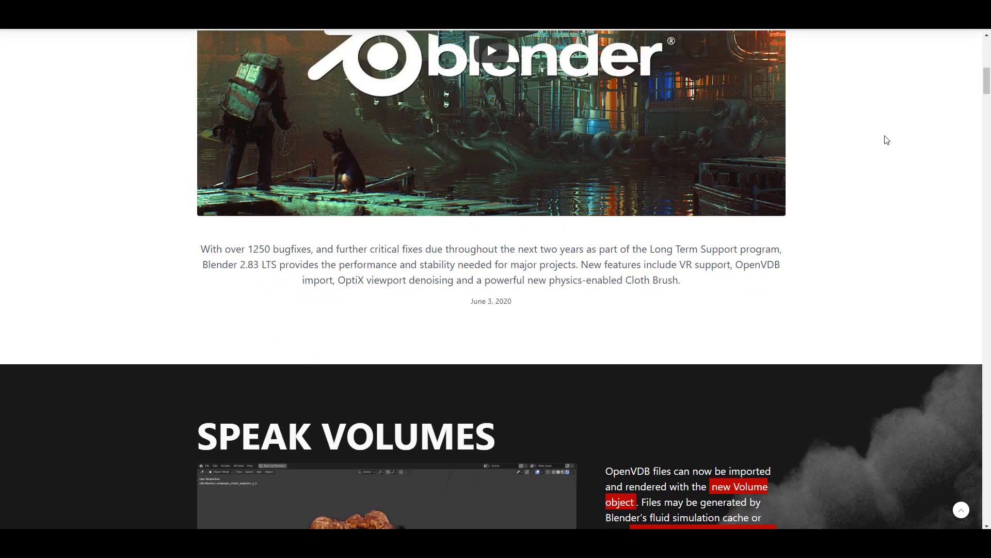
pyautogui.scroll(-6, 885, 137)
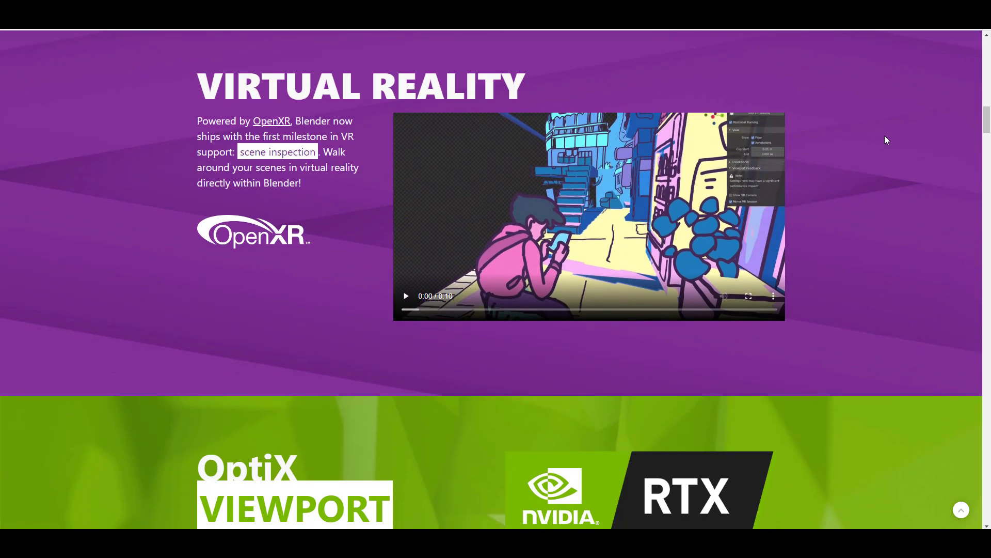
pyautogui.scroll(-6, 884, 135)
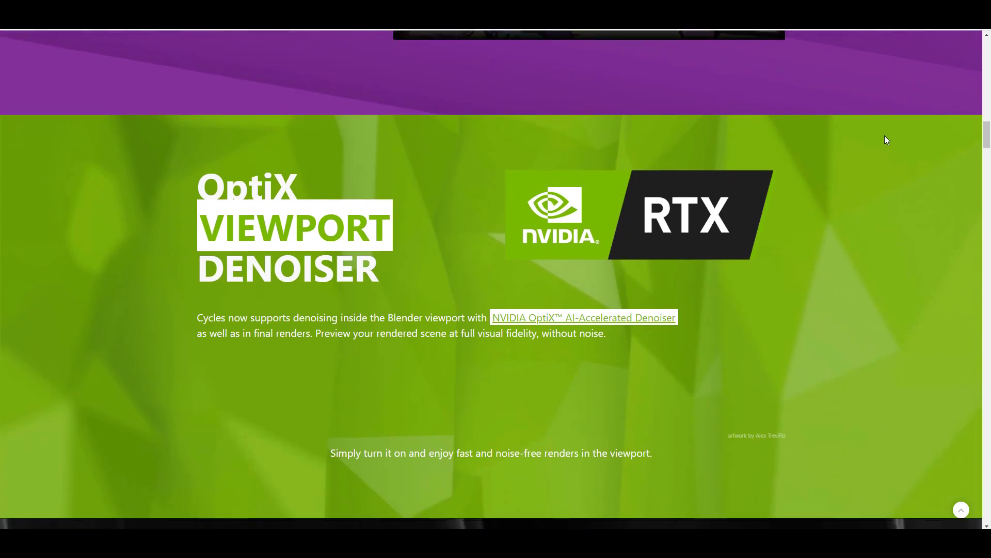
pyautogui.scroll(6, 884, 135)
pyautogui.scroll(9, 884, 136)
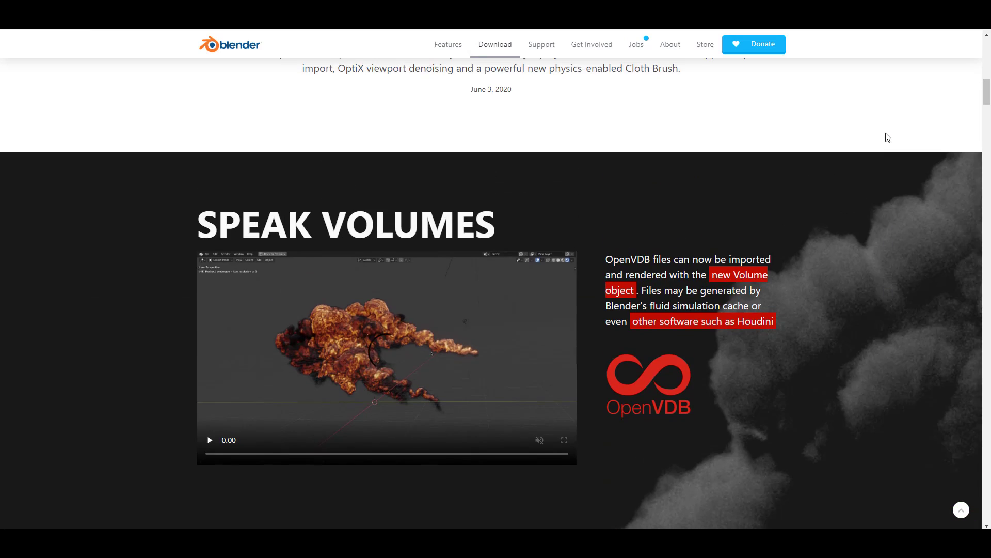
pyautogui.scroll(10, 886, 133)
pyautogui.scroll(-12, 886, 133)
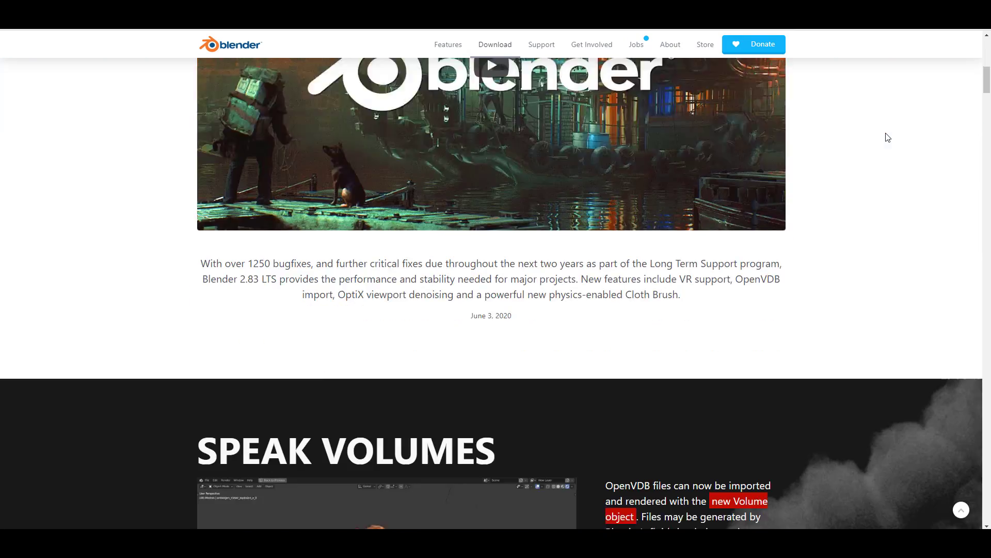
# Skim the release page from Sculpt Cloth and Face Sets through Grease Pencil, Eevee, shader nodes and Performance Boosts to the Compatibility Notes
pyautogui.scroll(-20, 886, 136)
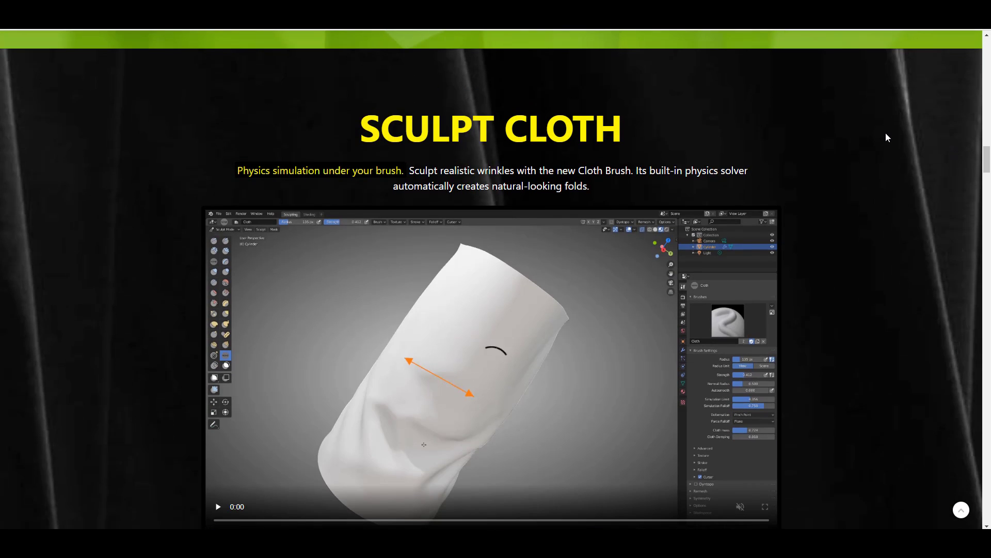
pyautogui.scroll(-10, 886, 137)
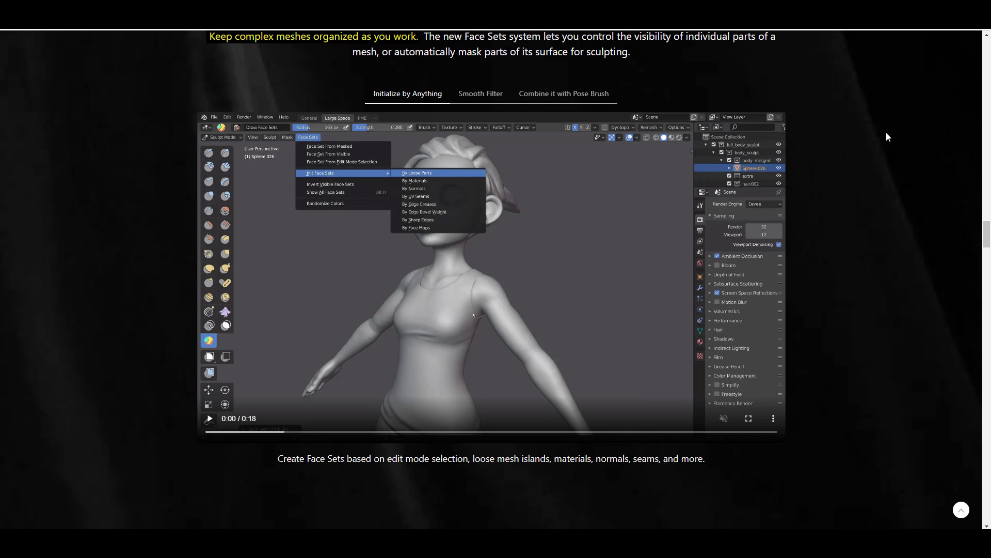
pyautogui.scroll(-8, 886, 137)
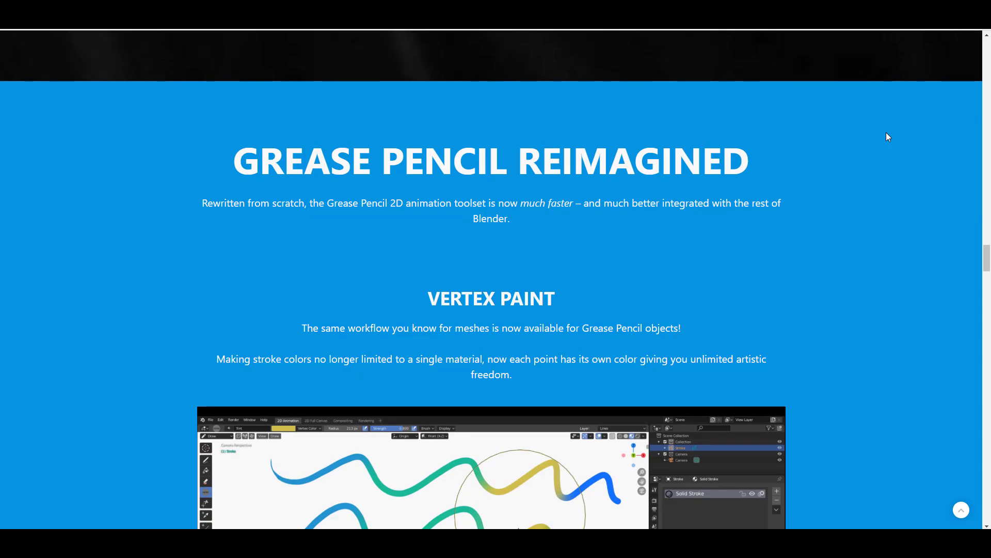
pyautogui.scroll(-5, 886, 137)
pyautogui.scroll(-15, 888, 137)
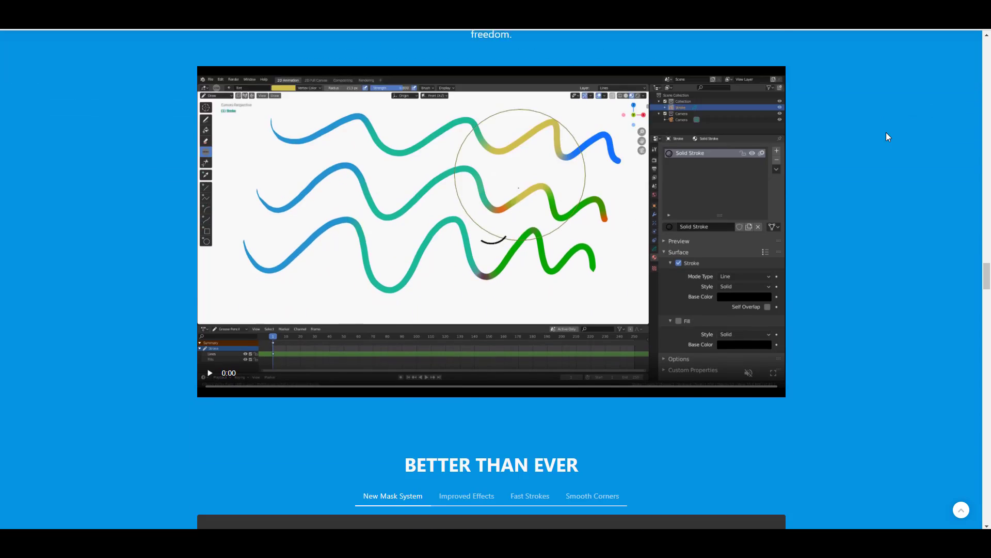
pyautogui.scroll(-15, 888, 137)
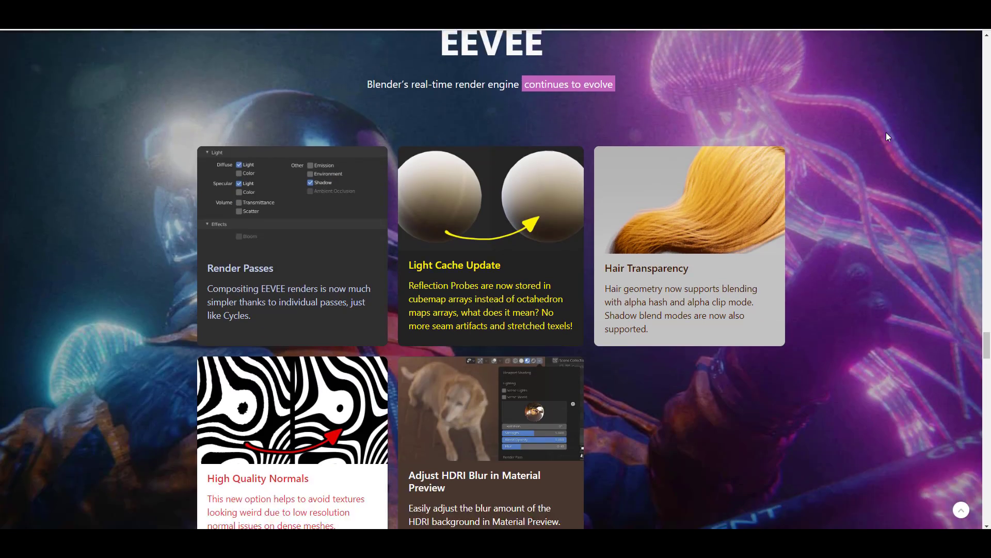
pyautogui.scroll(-9, 887, 137)
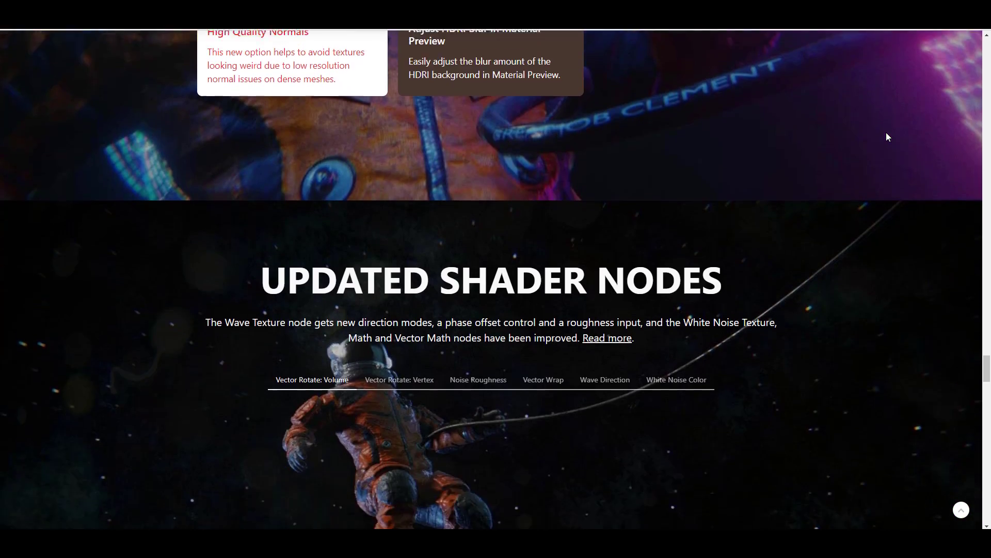
pyautogui.scroll(-20, 886, 137)
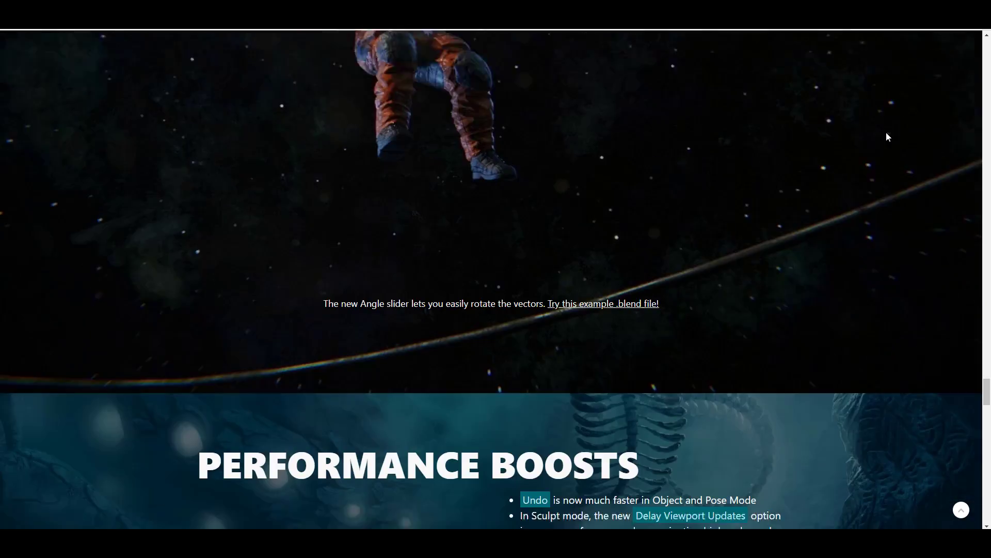
pyautogui.scroll(-5, 427, 330)
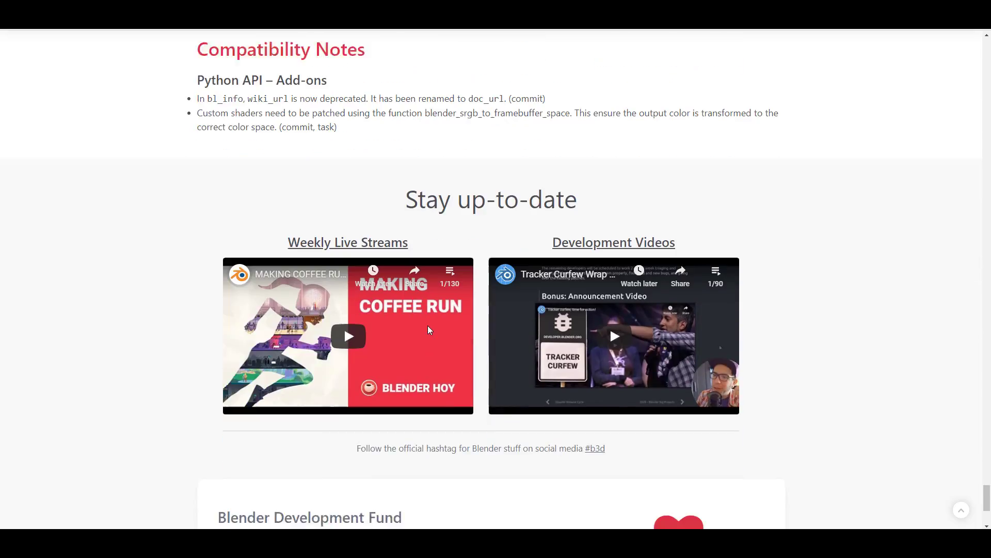
# Go back up through the release page's feature sections to the Power to Last banner
pyautogui.scroll(9, 455, 318)
pyautogui.scroll(20, 482, 303)
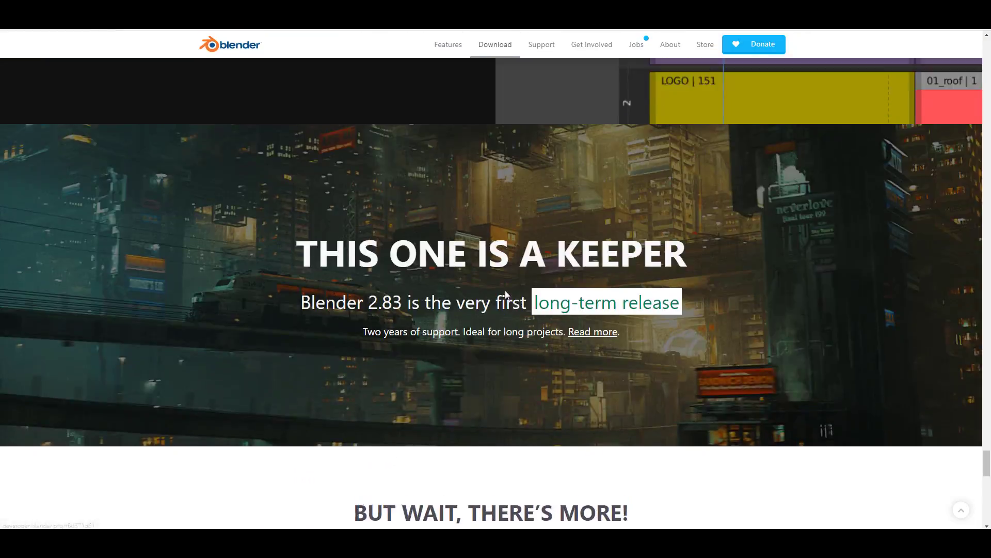
pyautogui.scroll(20, 519, 266)
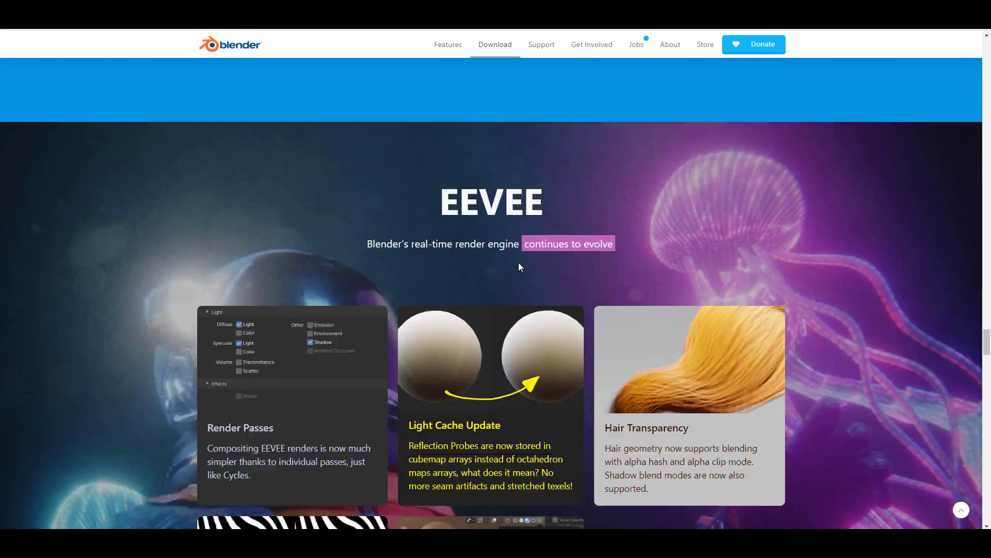
pyautogui.scroll(20, 519, 267)
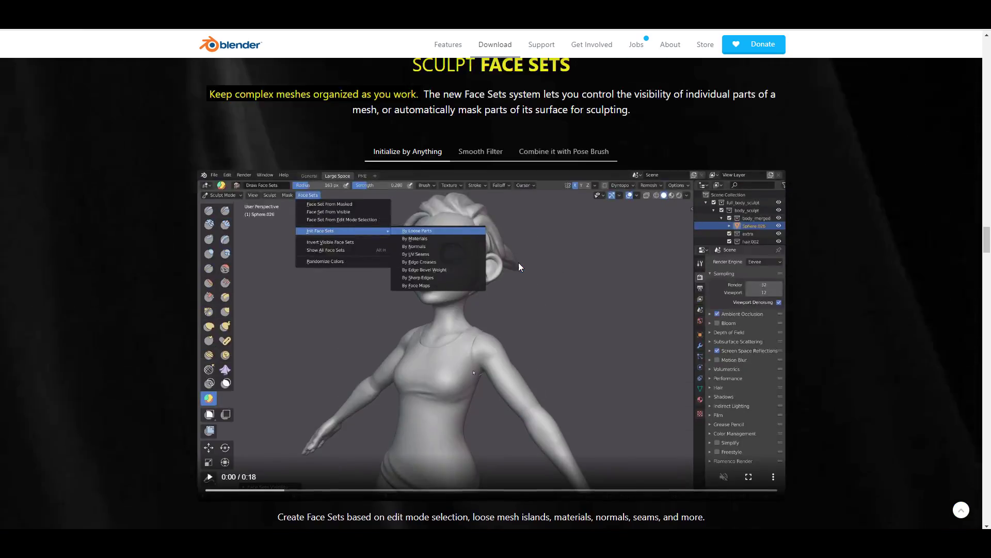
pyautogui.scroll(20, 518, 266)
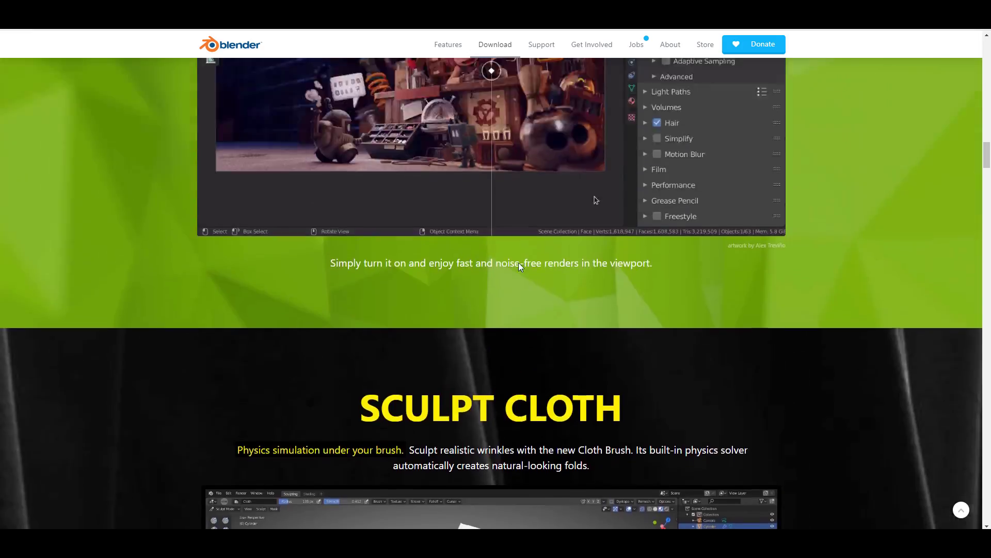
pyautogui.scroll(1, 520, 266)
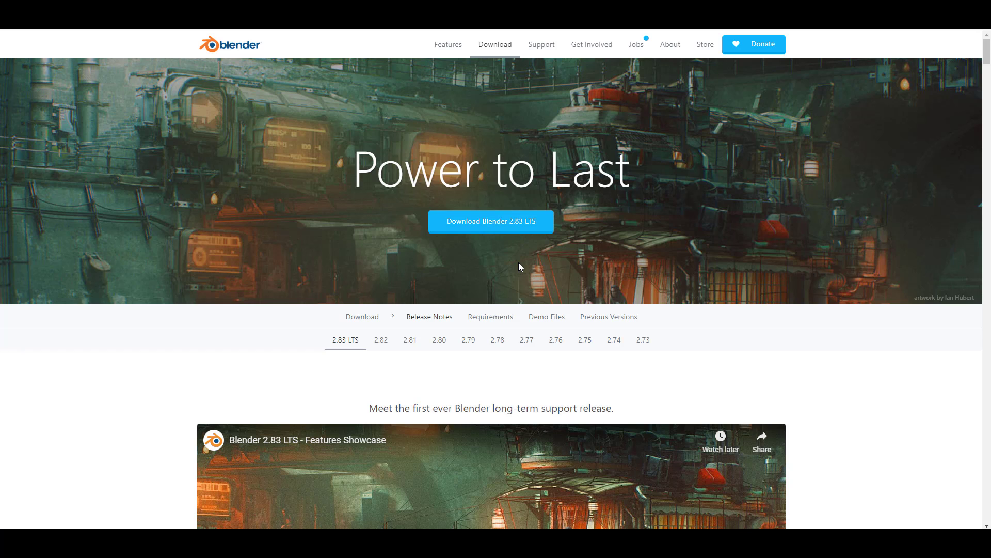
# Revisit the release page's volumes, virtual reality, OptiX denoiser and Cloth Brush sections, up to Mesh Filters and Brush Improvements
pyautogui.scroll(-7, 753, 265)
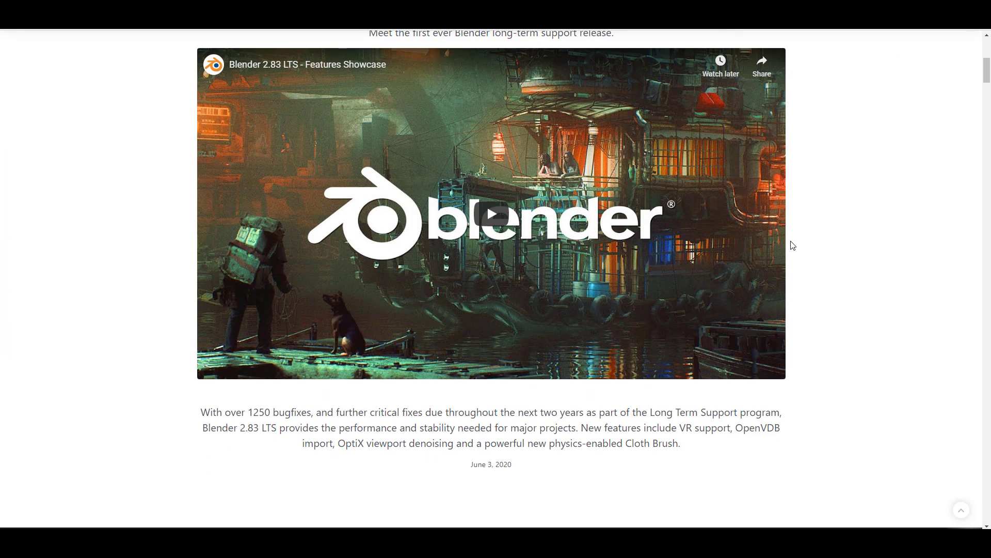
pyautogui.scroll(-1, 793, 246)
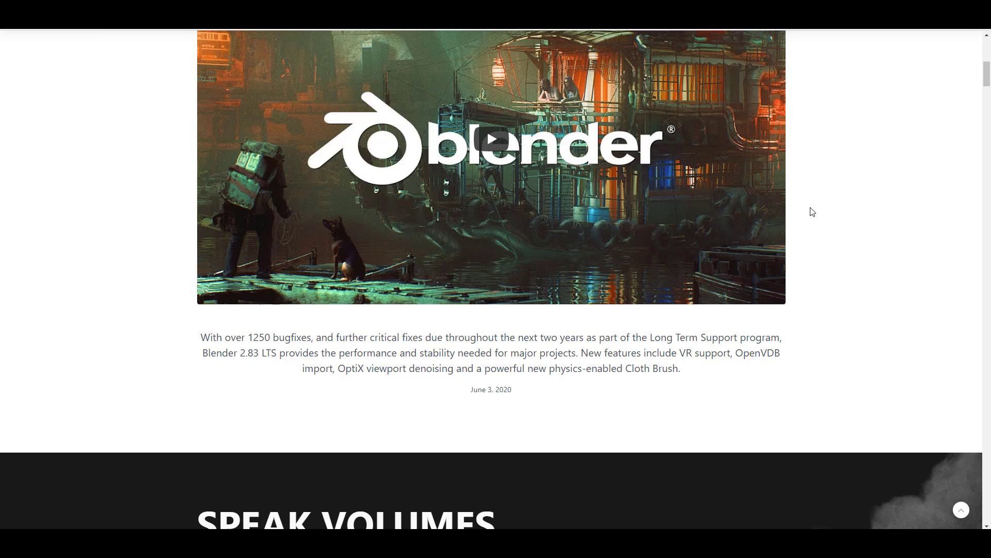
pyautogui.scroll(-8, 826, 215)
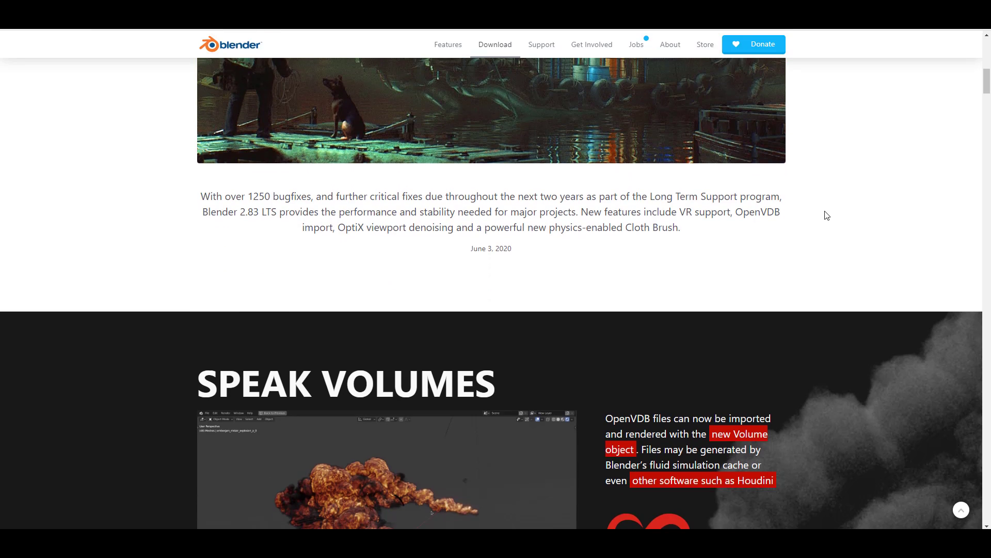
pyautogui.scroll(-10, 830, 214)
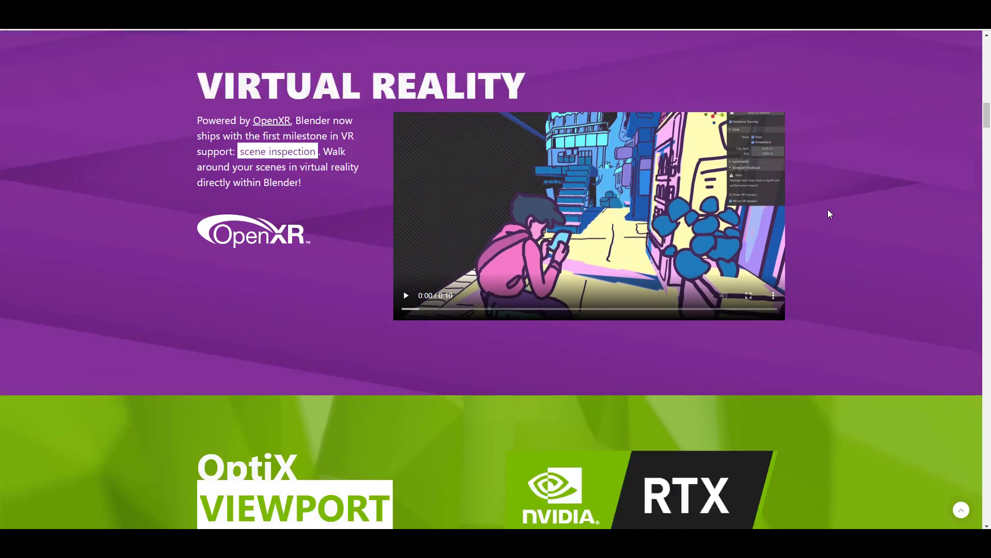
pyautogui.scroll(-1, 828, 214)
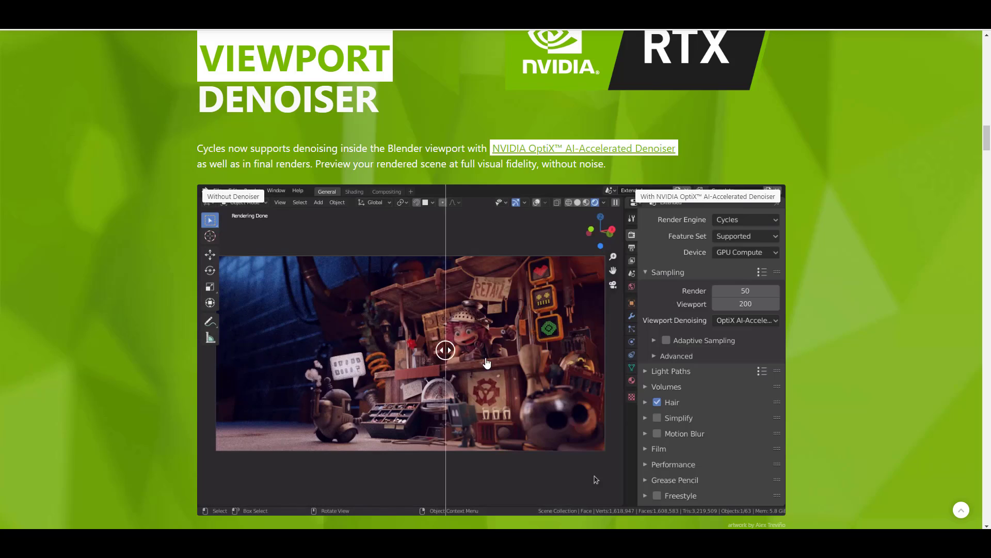
pyautogui.scroll(-18, 646, 325)
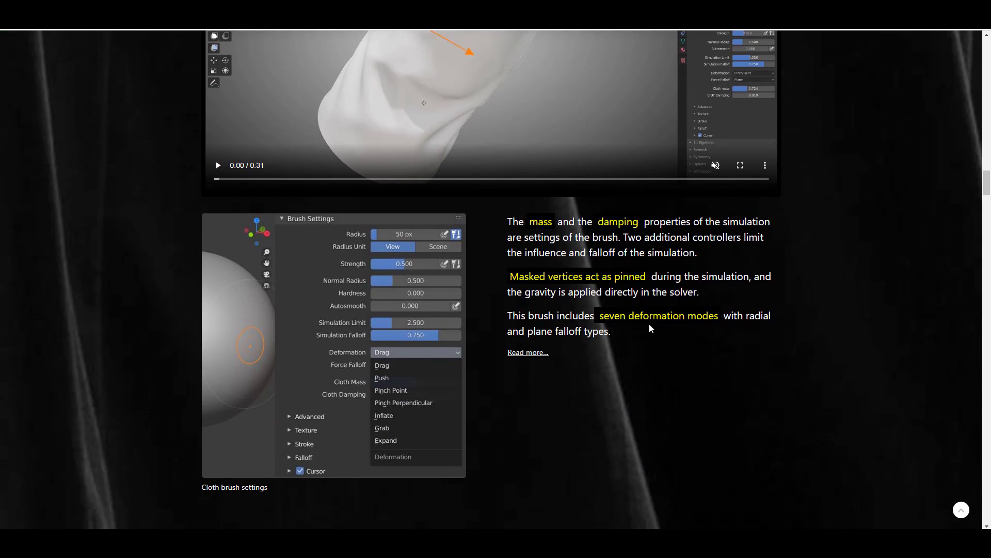
pyautogui.scroll(5, 650, 325)
pyautogui.scroll(-5, 649, 324)
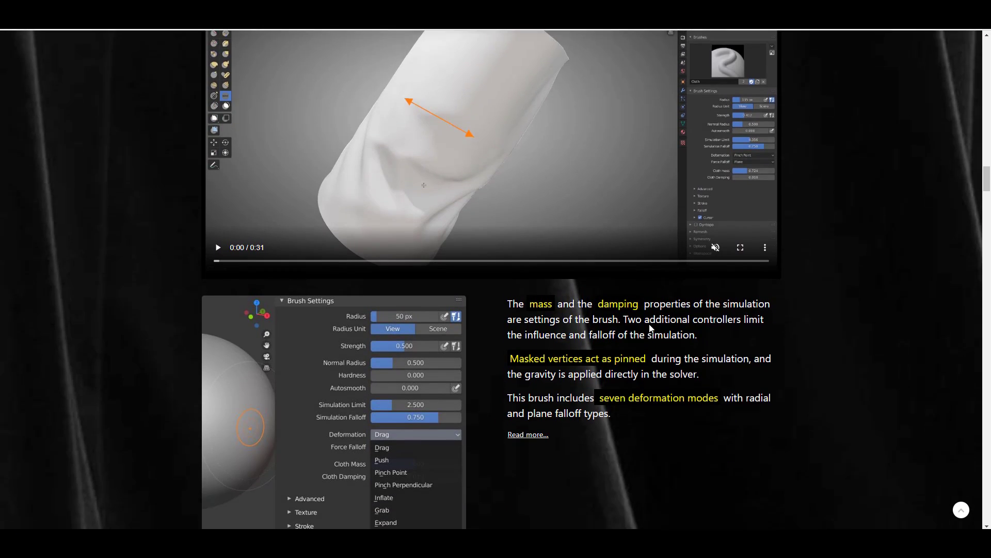
pyautogui.scroll(-5, 649, 324)
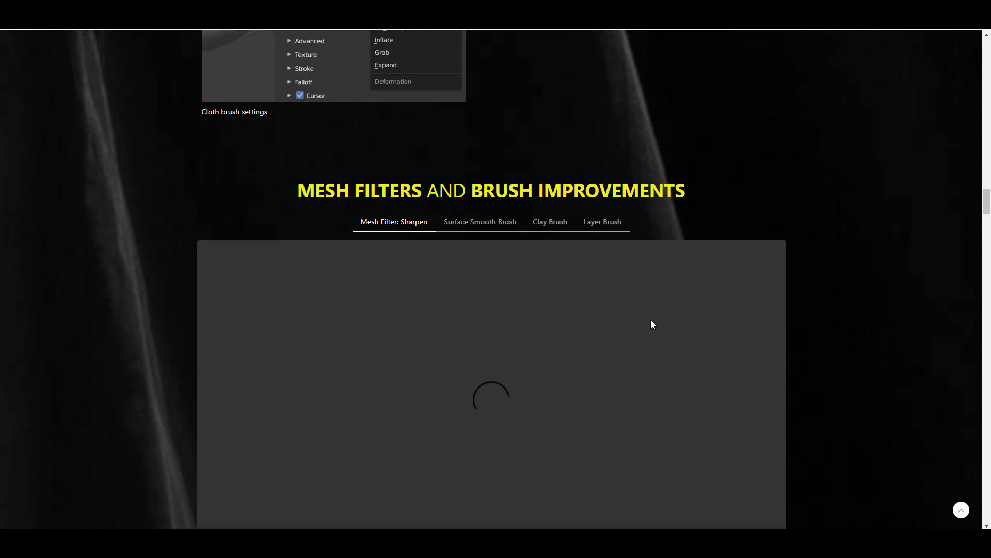